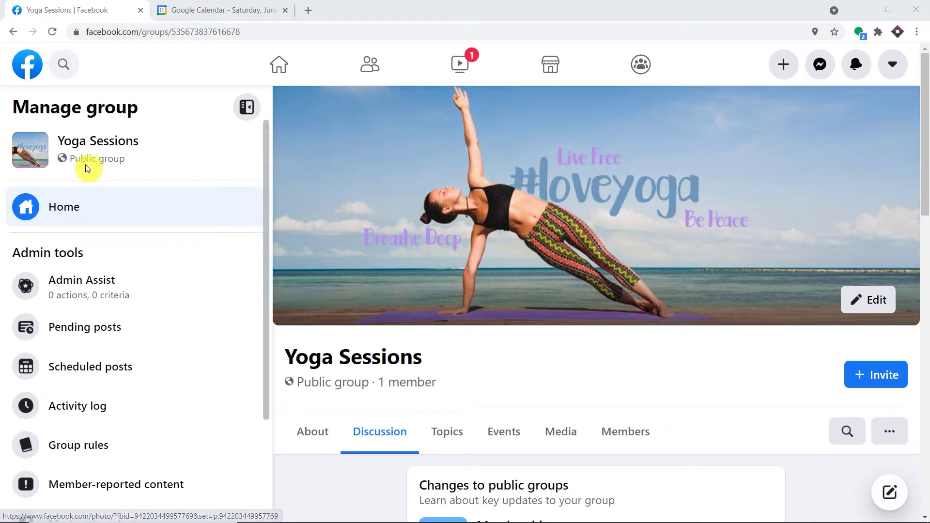
Start creating a new in-person event from the Yoga Sessions group's events.
{"action": "scroll", "coordinate": [554, 220], "scroll_direction": "down", "scroll_amount": 3}
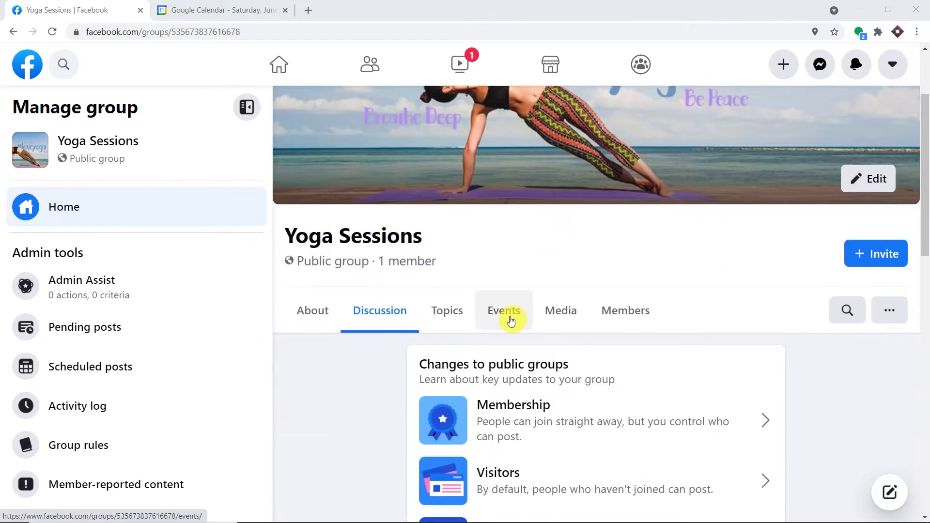
{"action": "left_click", "coordinate": [508, 314]}
{"action": "scroll", "coordinate": [511, 317], "scroll_direction": "down", "scroll_amount": 3}
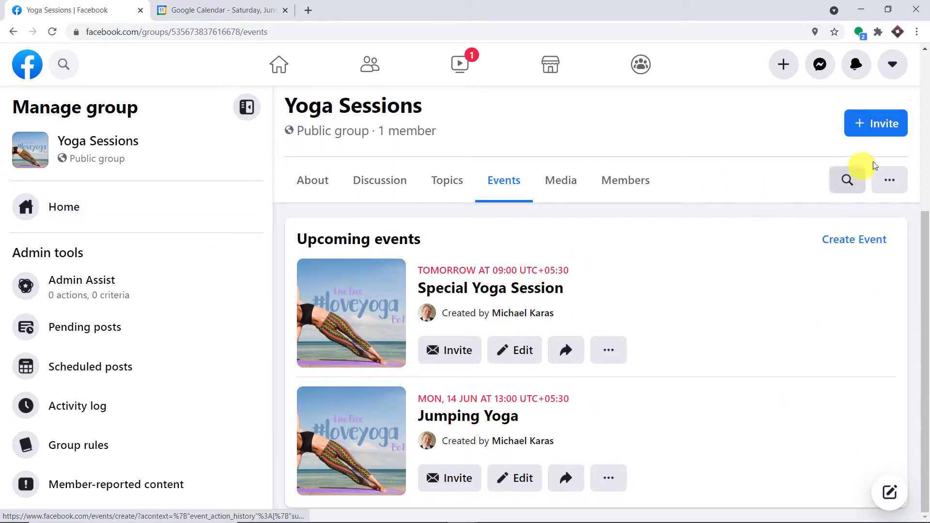
{"action": "left_click", "coordinate": [862, 242]}
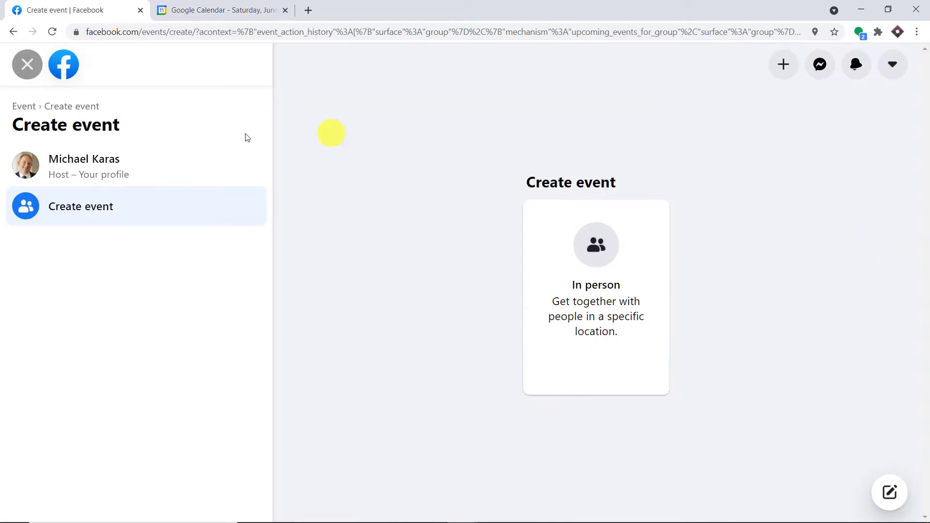
{"action": "left_click", "coordinate": [615, 237]}
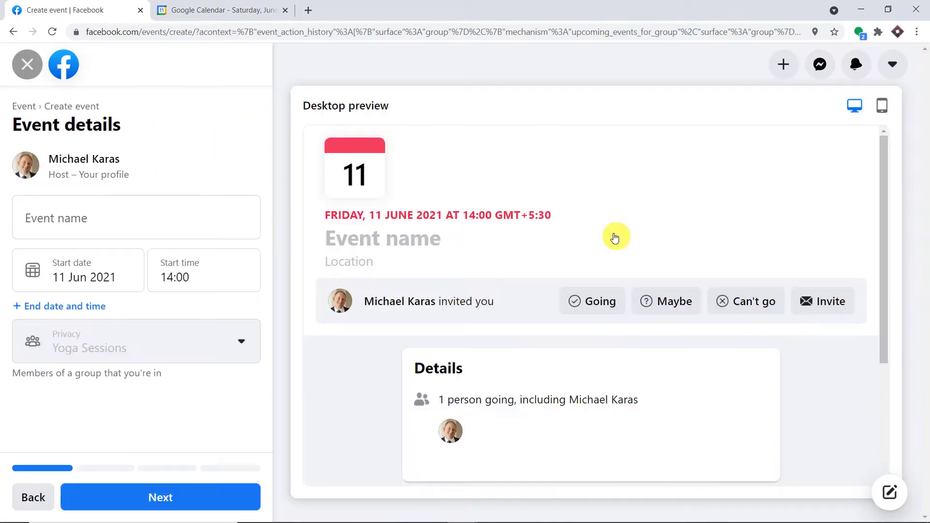
Name the event "Meditation and Yoga".
{"action": "left_click", "coordinate": [96, 225]}
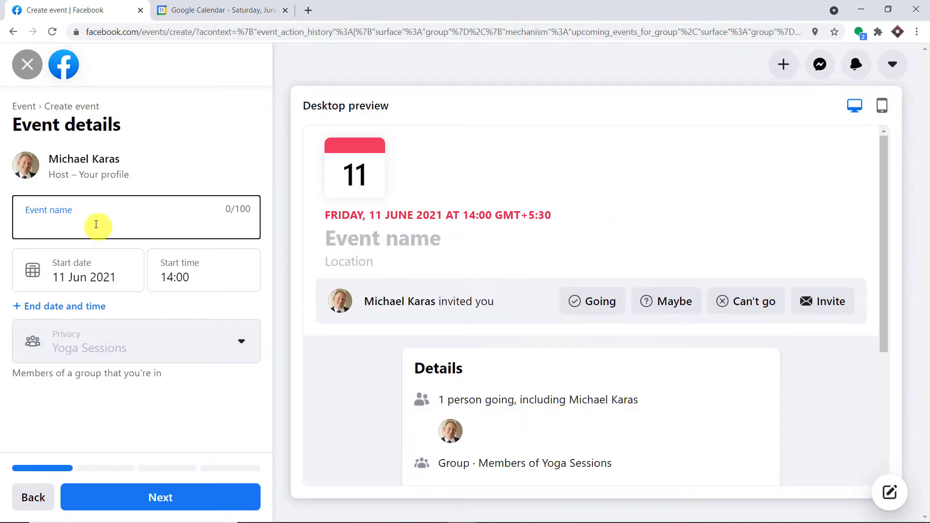
{"action": "type", "text": "M"}
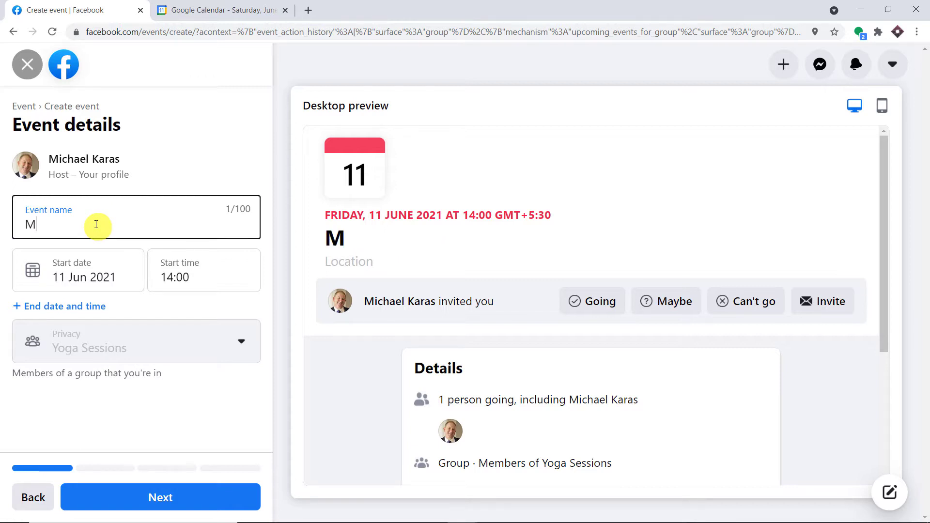
{"action": "type", "text": "editat"}
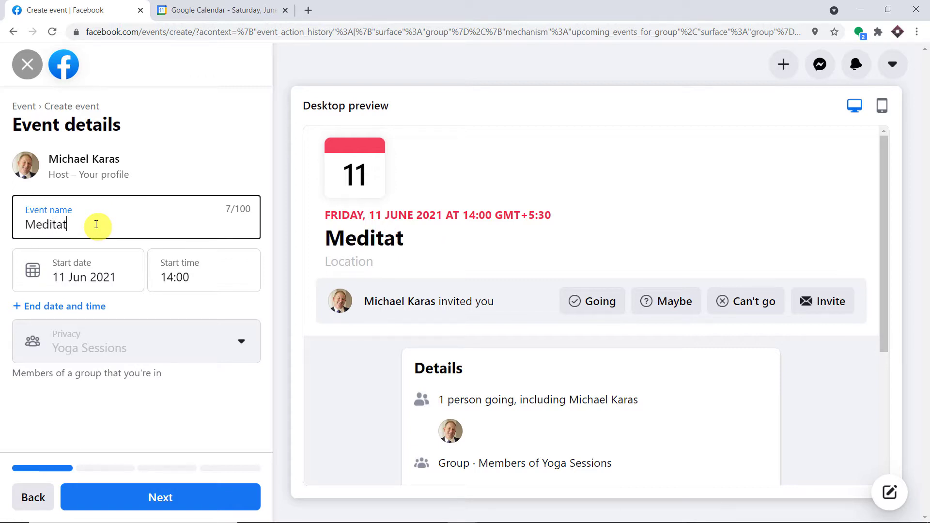
{"action": "type", "text": "ion and Yoga"}
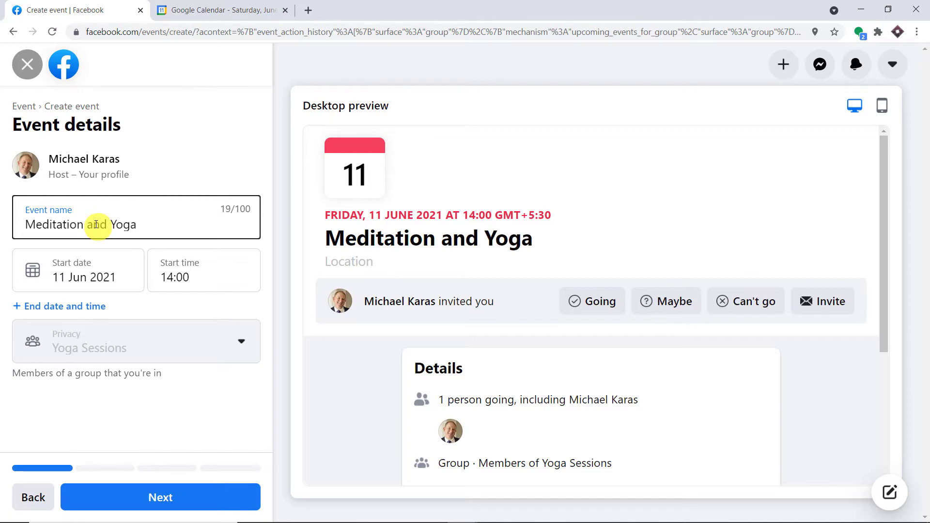
Set the event's start date to 15 Jun 2021 and its start time to 07:00.
{"action": "left_click", "coordinate": [87, 277]}
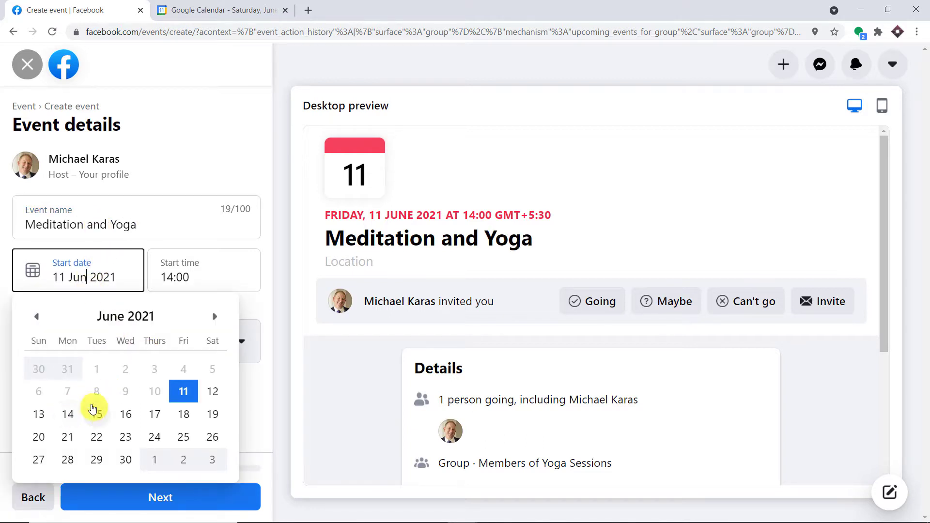
{"action": "left_click", "coordinate": [96, 414]}
{"action": "left_click", "coordinate": [189, 274]}
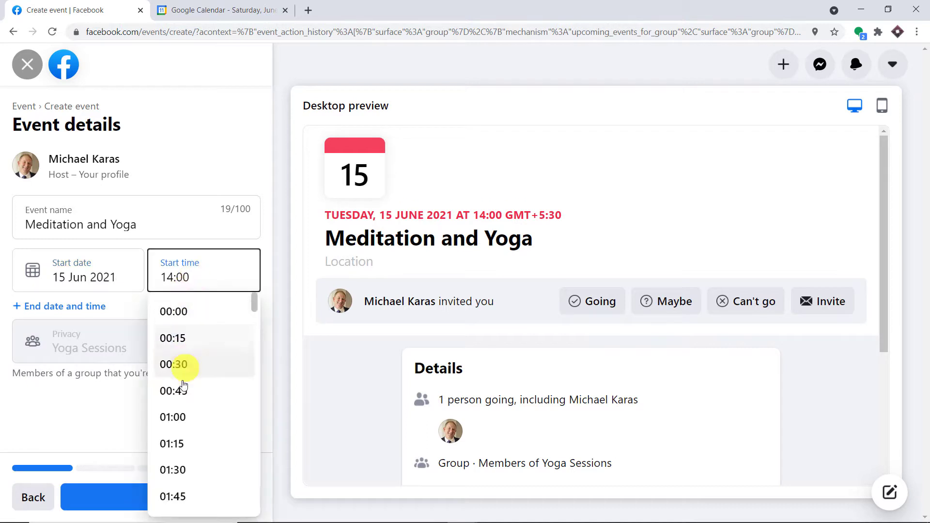
{"action": "scroll", "coordinate": [184, 385], "scroll_direction": "down", "scroll_amount": 1}
{"action": "left_click", "coordinate": [208, 143]}
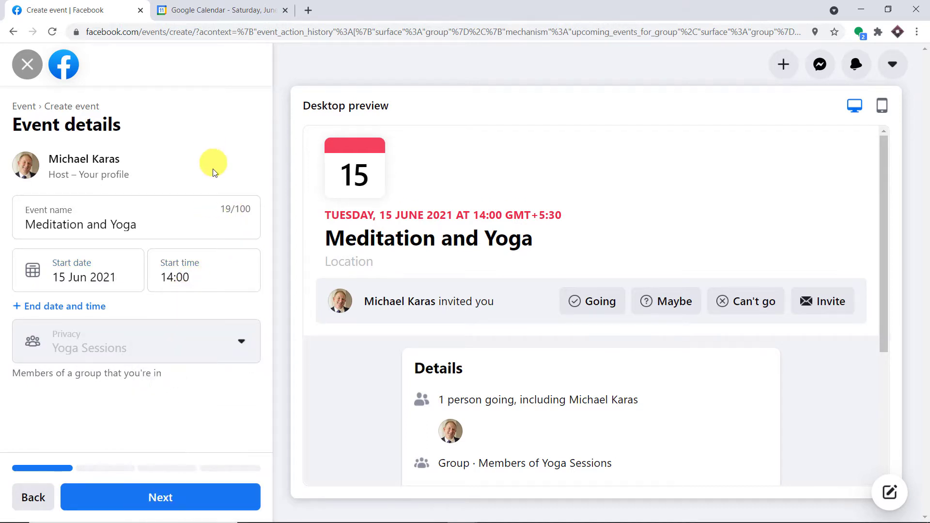
{"action": "left_click", "coordinate": [183, 276]}
{"action": "scroll", "coordinate": [194, 320], "scroll_direction": "down", "scroll_amount": 3}
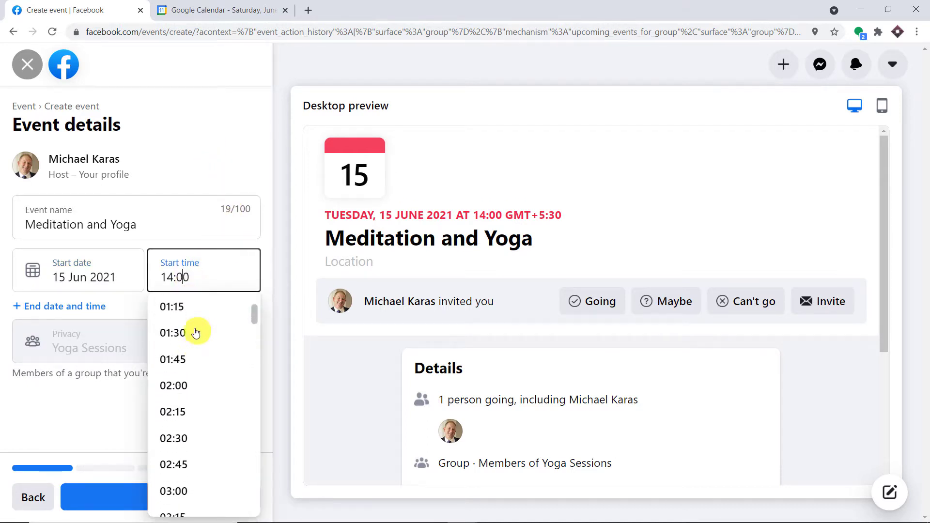
{"action": "scroll", "coordinate": [196, 333], "scroll_direction": "down", "scroll_amount": 10}
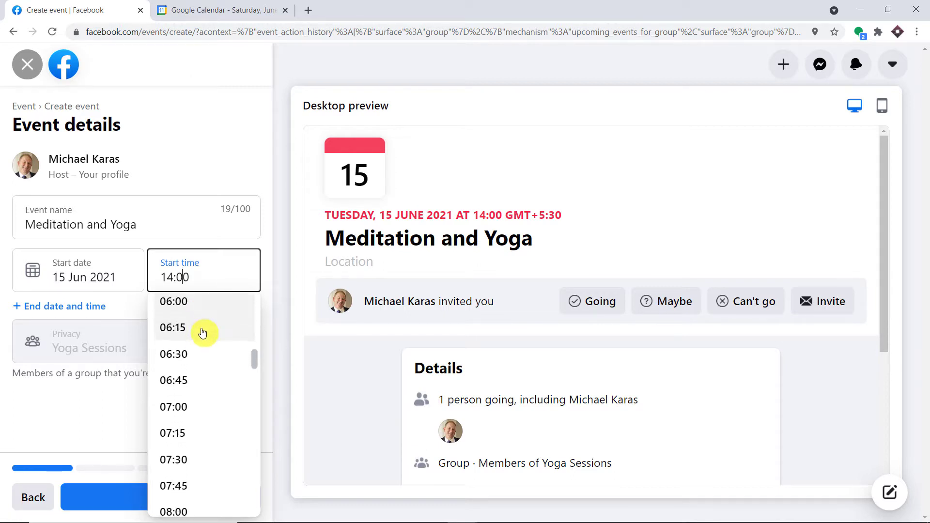
{"action": "scroll", "coordinate": [203, 332], "scroll_direction": "down", "scroll_amount": 2}
{"action": "left_click", "coordinate": [199, 330]}
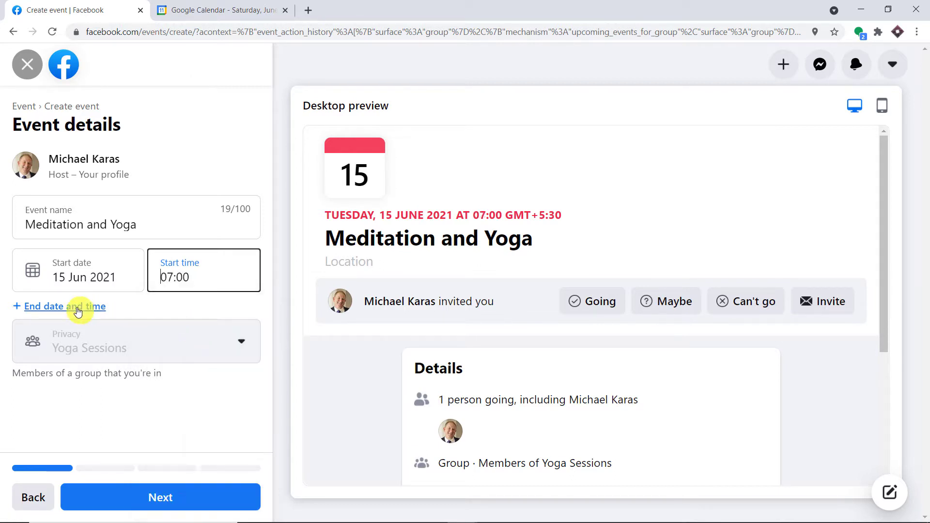
Add an end date and time to the event, keep the end at 10:00, and proceed to the location details.
{"action": "left_click", "coordinate": [78, 311]}
{"action": "left_click", "coordinate": [190, 331]}
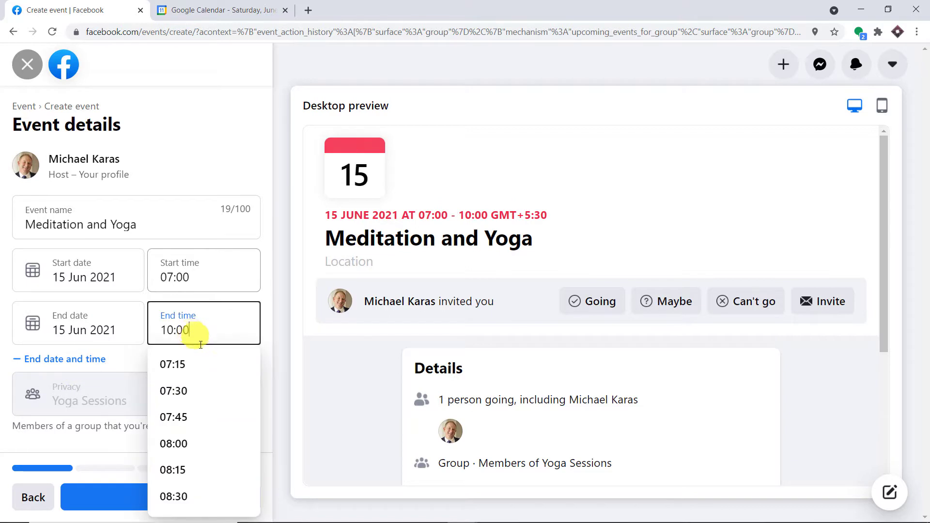
{"action": "left_click", "coordinate": [205, 172]}
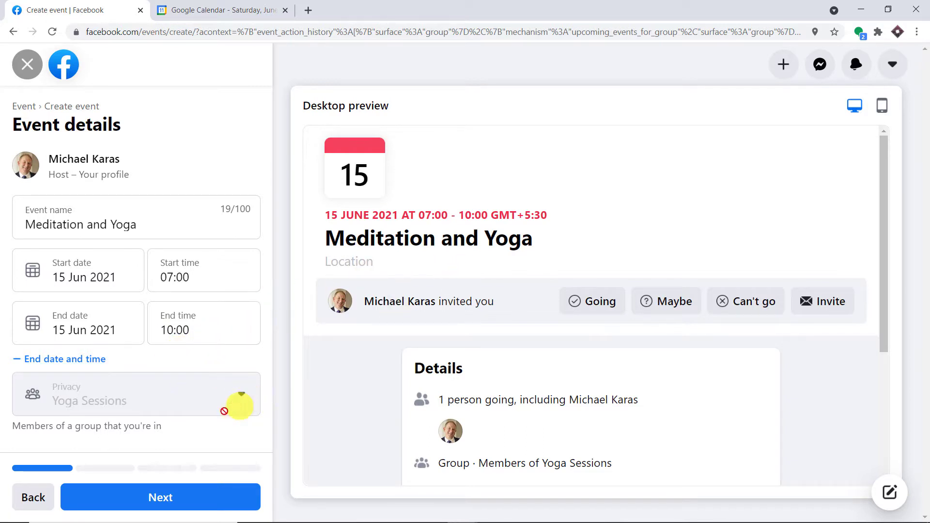
{"action": "left_click", "coordinate": [164, 491]}
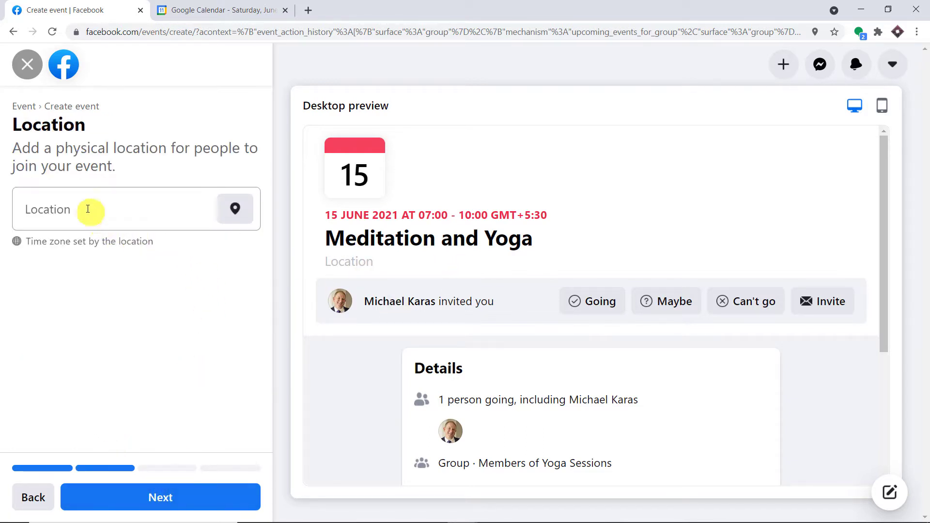
{"action": "left_click", "coordinate": [92, 209]}
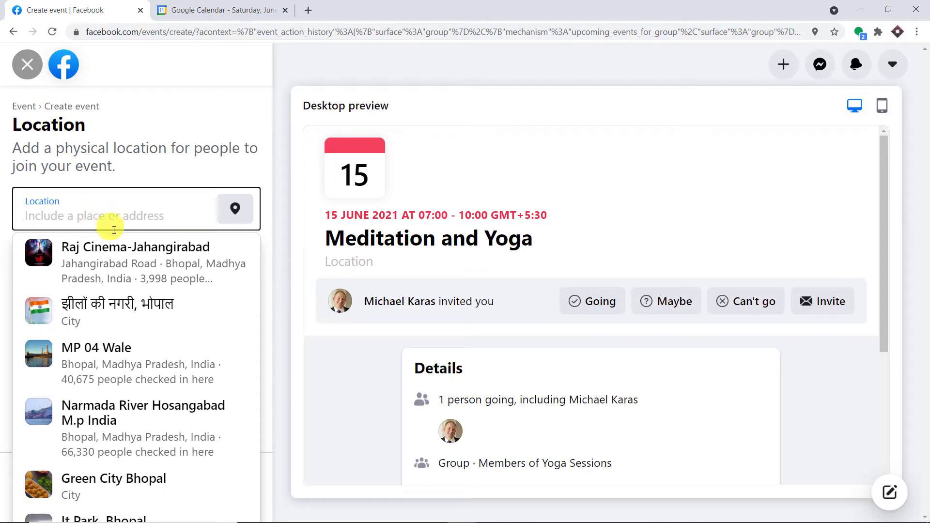
{"action": "left_click", "coordinate": [121, 312]}
{"action": "left_click", "coordinate": [135, 216]}
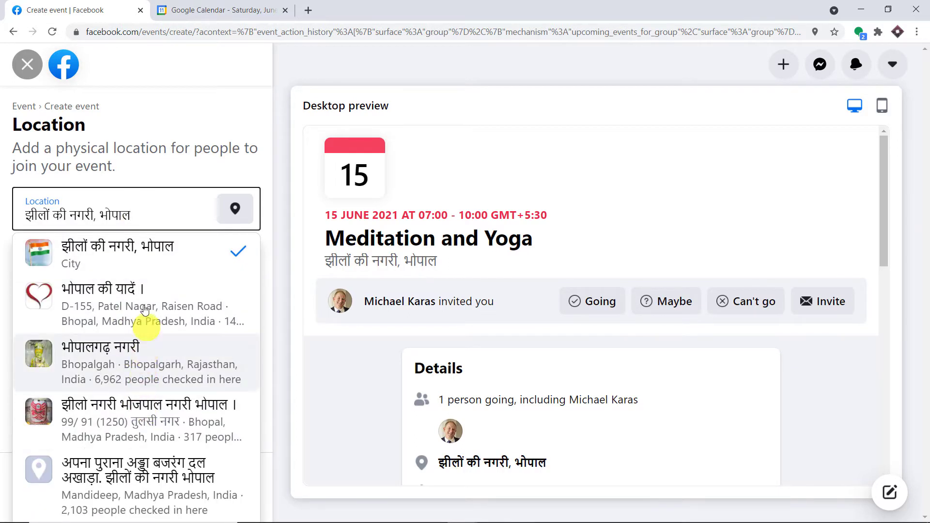
{"action": "key", "text": "BackSpace"}
{"action": "key", "text": "BackSpace"}
{"action": "key", "text": "BackSpace"}
{"action": "key", "text": "BackSpace"}
{"action": "key", "text": "BackSpace"}
{"action": "key", "text": "BackSpace"}
{"action": "key", "text": "BackSpace"}
{"action": "key", "text": "BackSpace"}
{"action": "key", "text": "BackSpace"}
{"action": "key", "text": "BackSpace"}
{"action": "key", "text": "BackSpace"}
{"action": "key", "text": "BackSpace"}
{"action": "key", "text": "BackSpace"}
{"action": "key", "text": "BackSpace"}
{"action": "key", "text": "BackSpace"}
{"action": "key", "text": "BackSpace"}
{"action": "key", "text": "BackSpace"}
{"action": "key", "text": "BackSpace"}
{"action": "key", "text": "BackSpace"}
{"action": "key", "text": "BackSpace"}
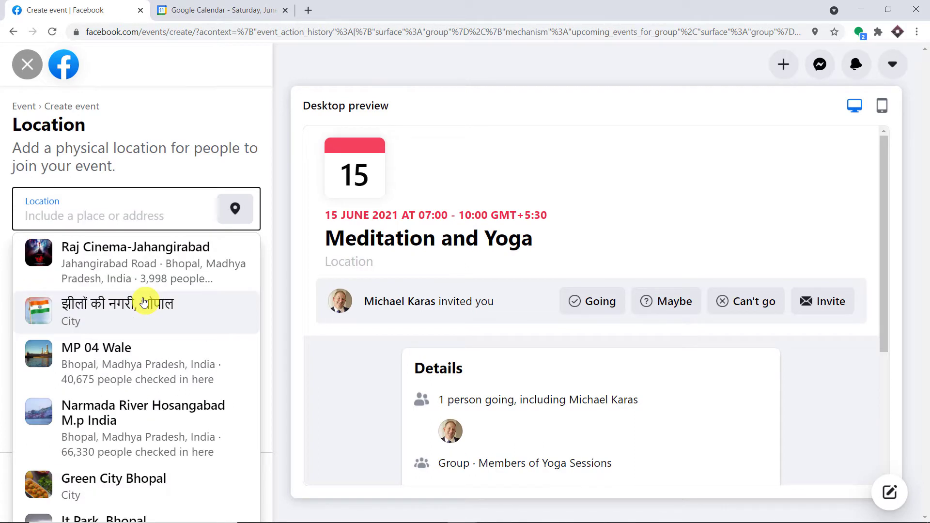
Set the event location to the suggested Narmada River Hosangabad M.p India and proceed to the description.
{"action": "left_click", "coordinate": [170, 407]}
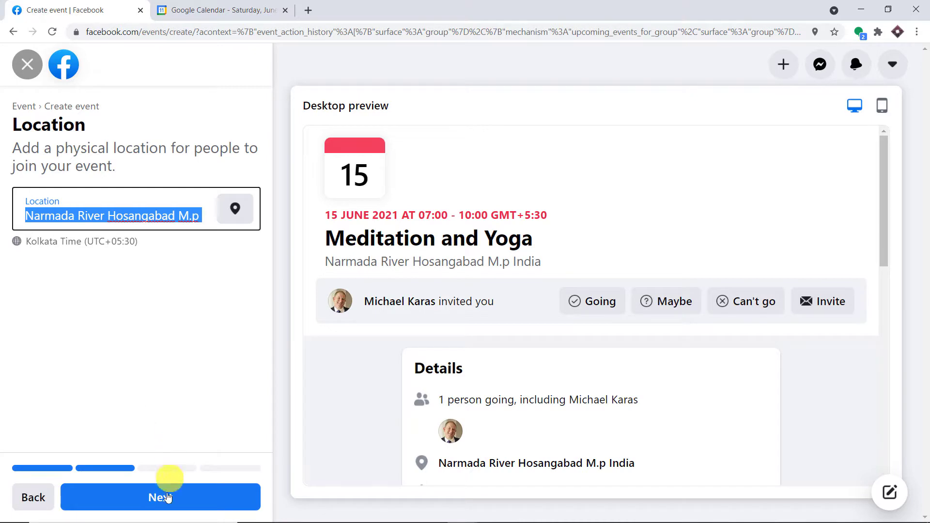
{"action": "left_click", "coordinate": [167, 499]}
Enter the description "Bring your own yoga mat" and create the event without inviting all group members.
{"action": "left_click", "coordinate": [81, 232]}
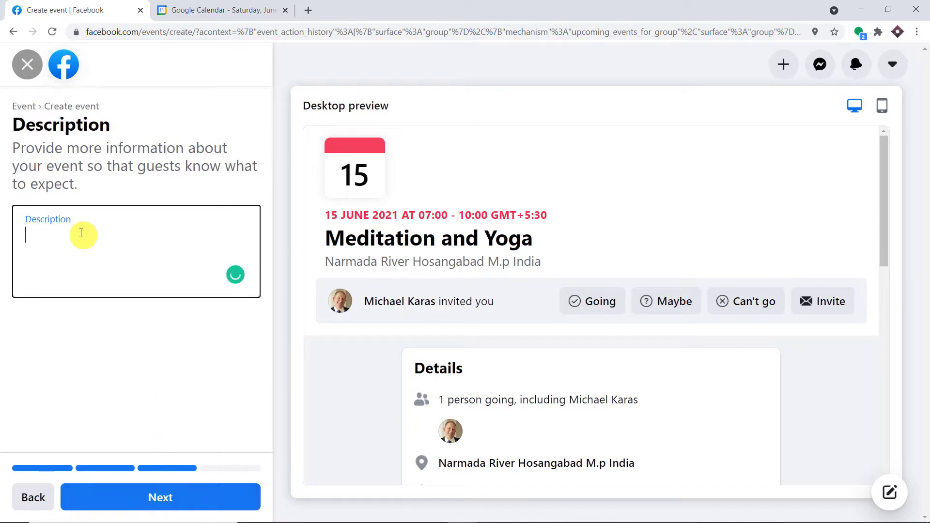
{"action": "type", "text": "Bring your own"}
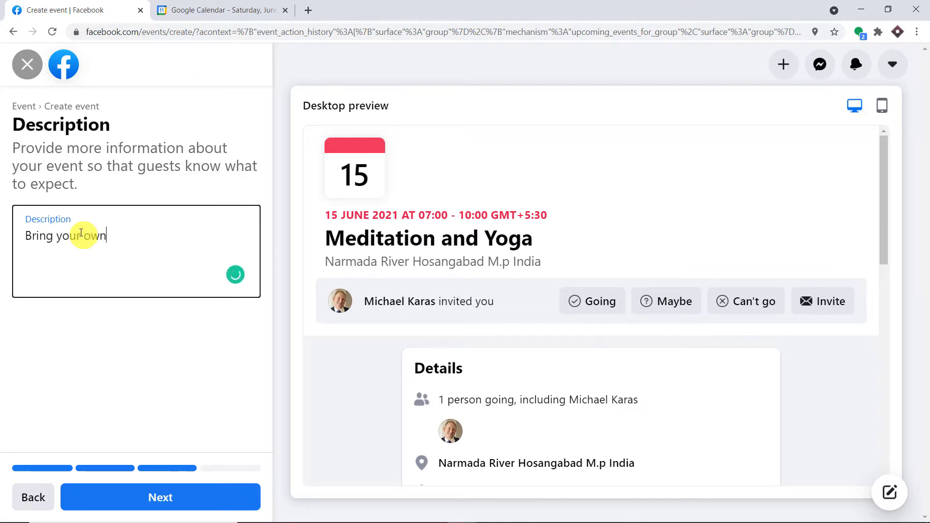
{"action": "type", "text": " yoga mat"}
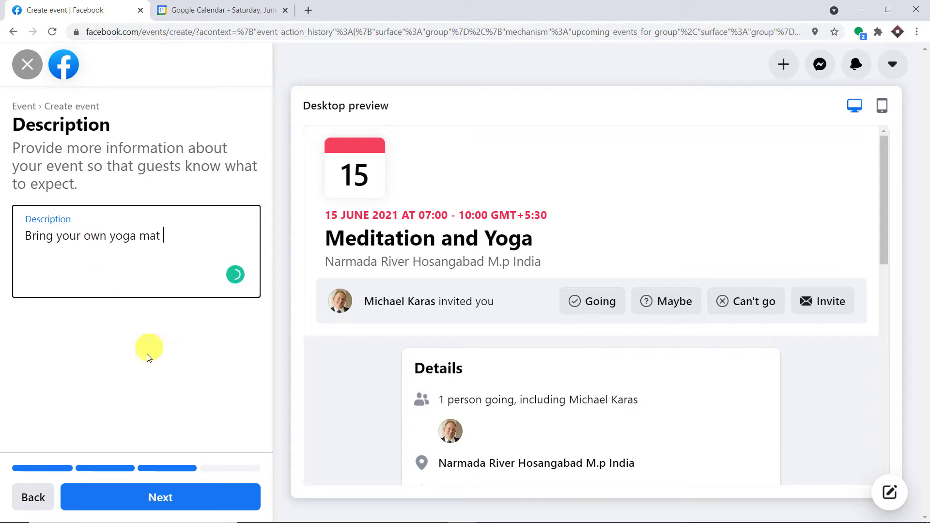
{"action": "left_click", "coordinate": [156, 498]}
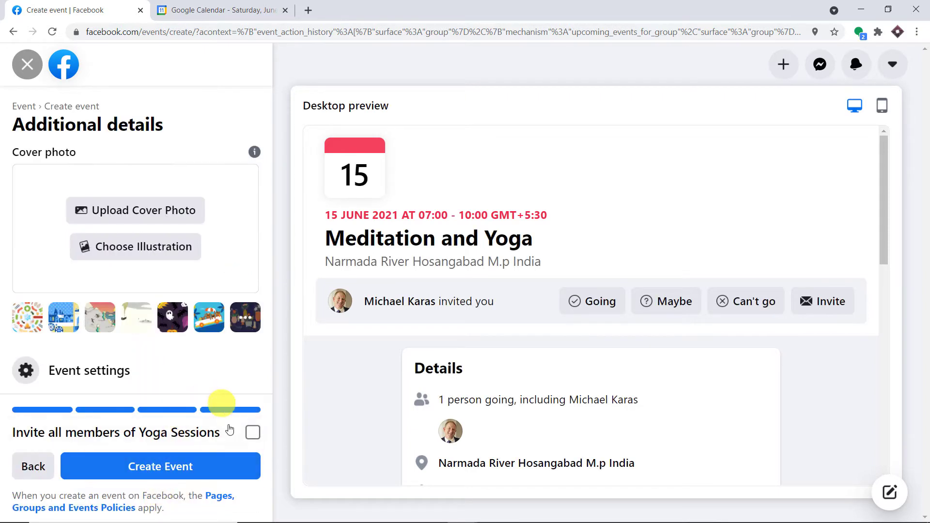
{"action": "left_click", "coordinate": [170, 471]}
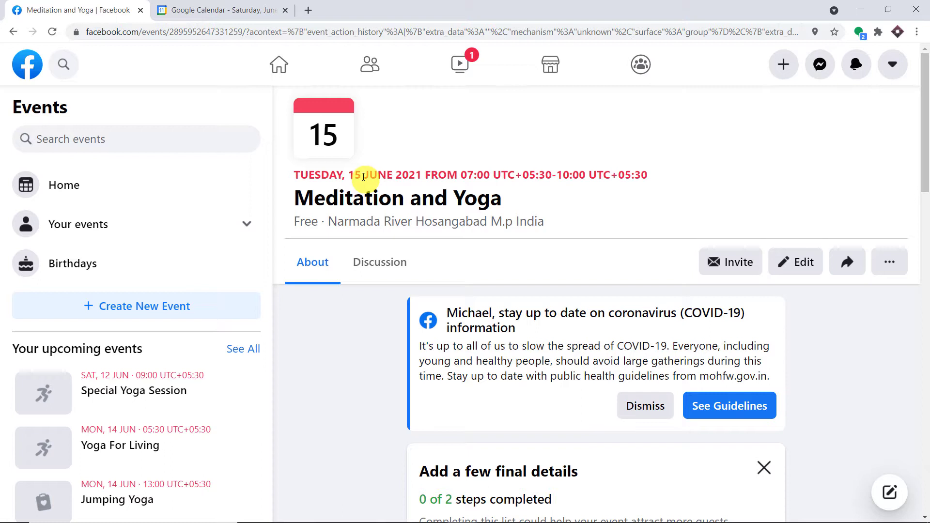
Switch to Google Calendar, go to June 15, 2021, and check the details of the Meditation and Yoga event.
{"action": "left_click", "coordinate": [237, 5]}
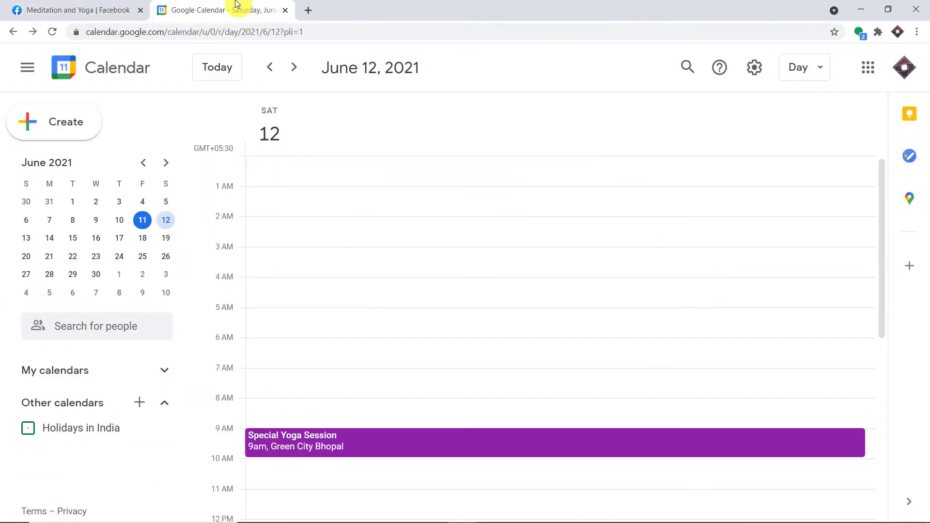
{"action": "left_click", "coordinate": [71, 238]}
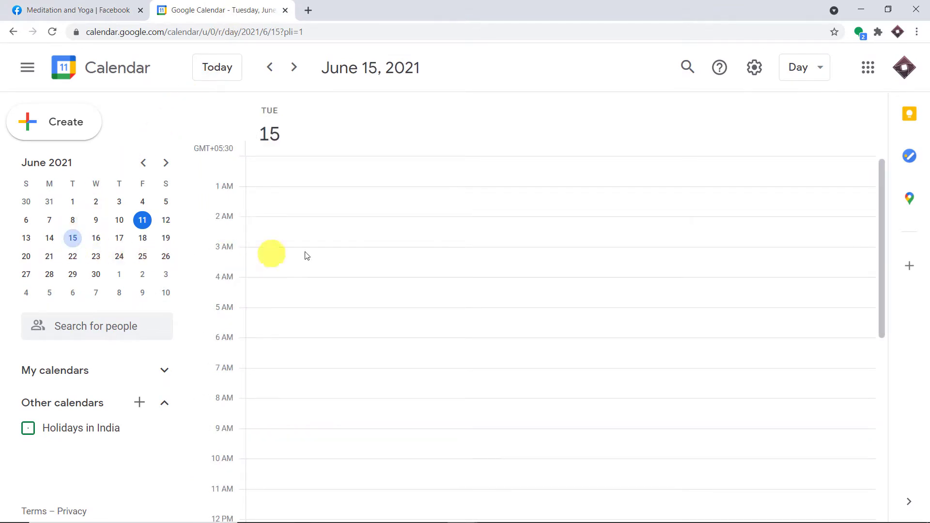
{"action": "scroll", "coordinate": [496, 298], "scroll_direction": "down", "scroll_amount": 6}
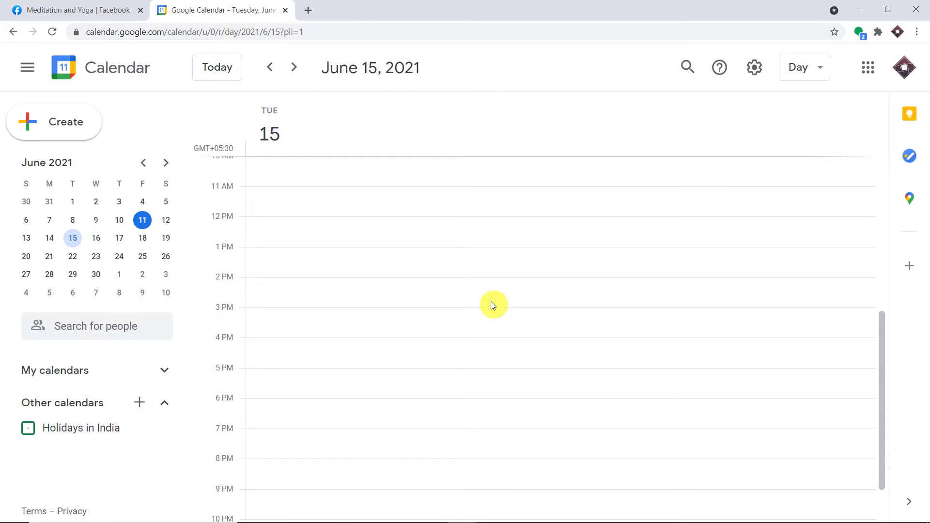
{"action": "scroll", "coordinate": [494, 305], "scroll_direction": "up", "scroll_amount": 6}
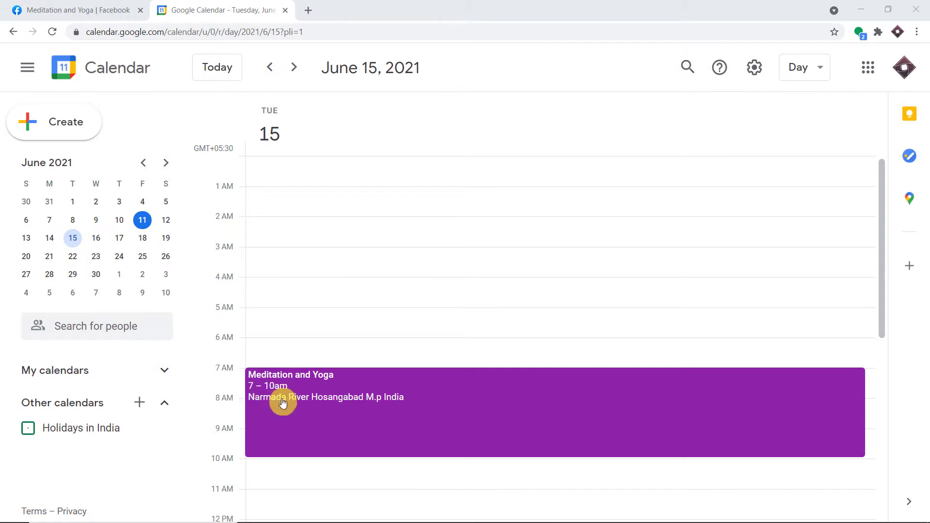
{"action": "left_click", "coordinate": [420, 407]}
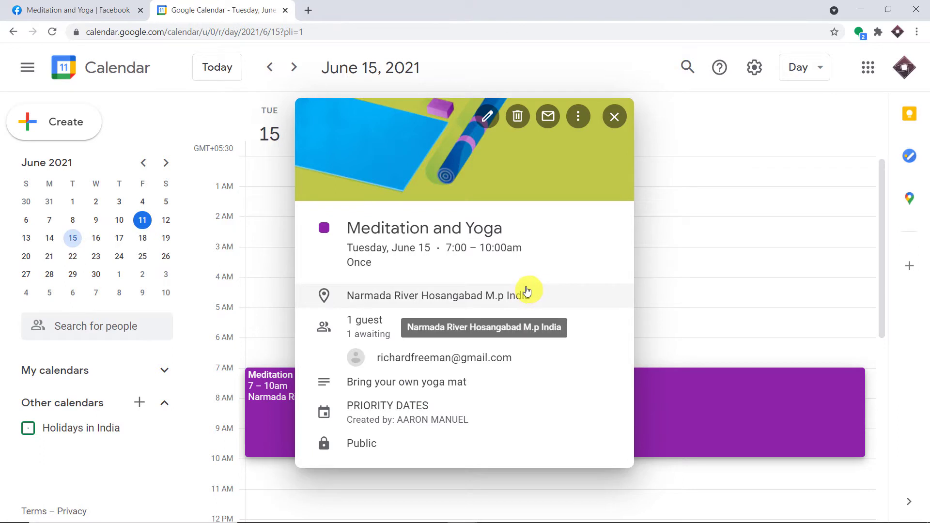
{"action": "left_click", "coordinate": [615, 117]}
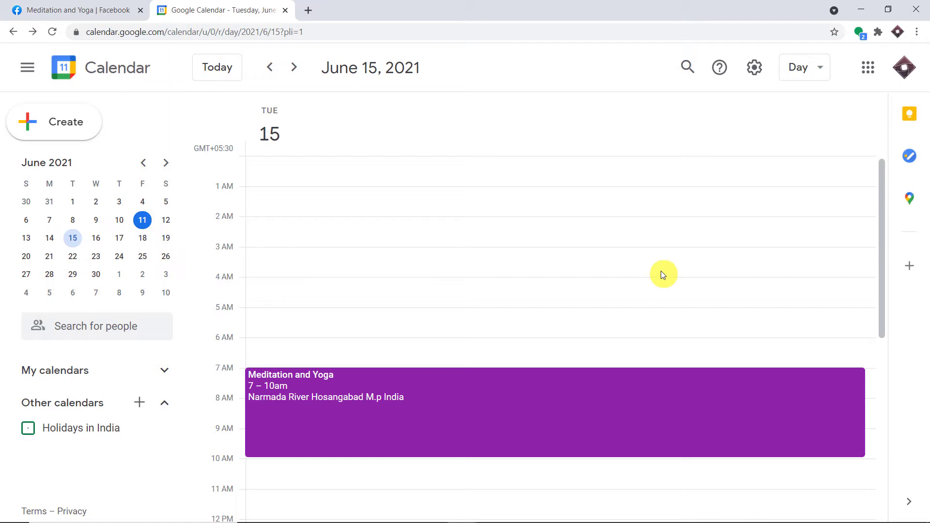
Open pabbly.com in a new browser tab.
{"action": "left_click", "coordinate": [308, 12]}
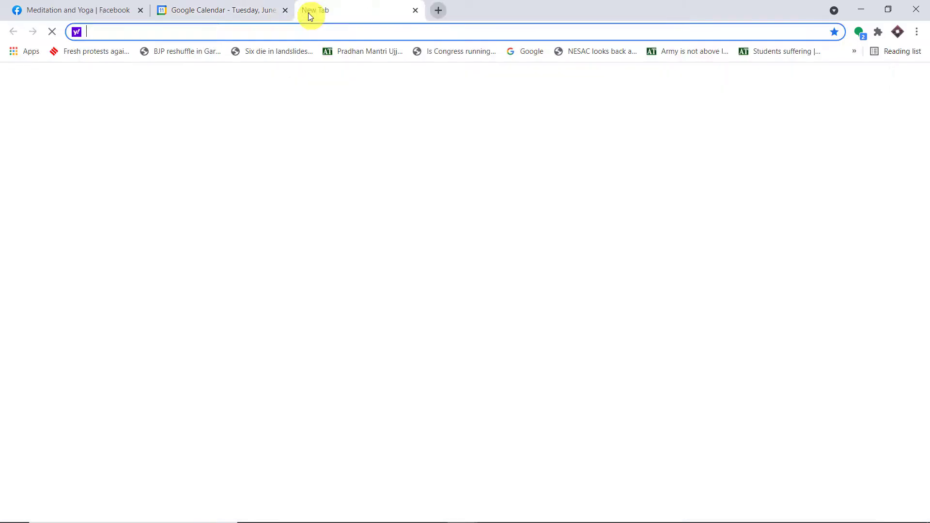
{"action": "type", "text": "p"}
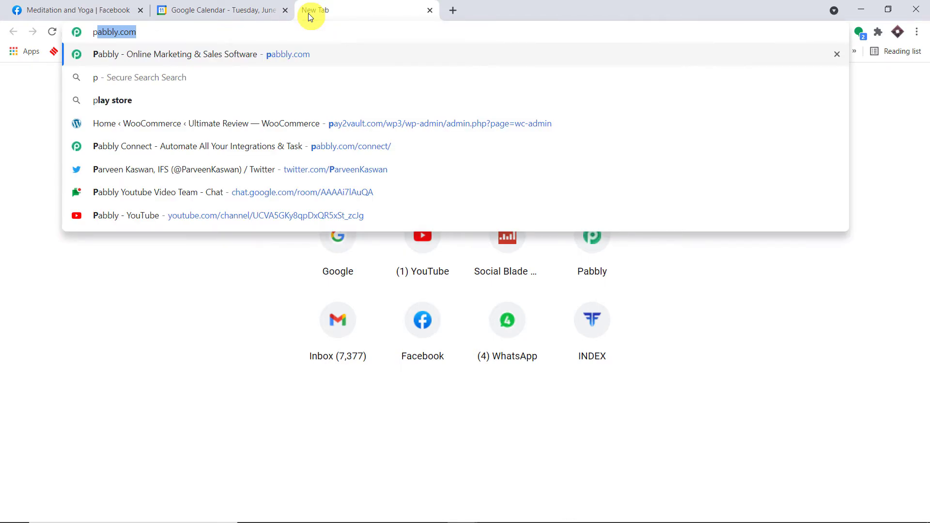
{"action": "key", "text": "Return"}
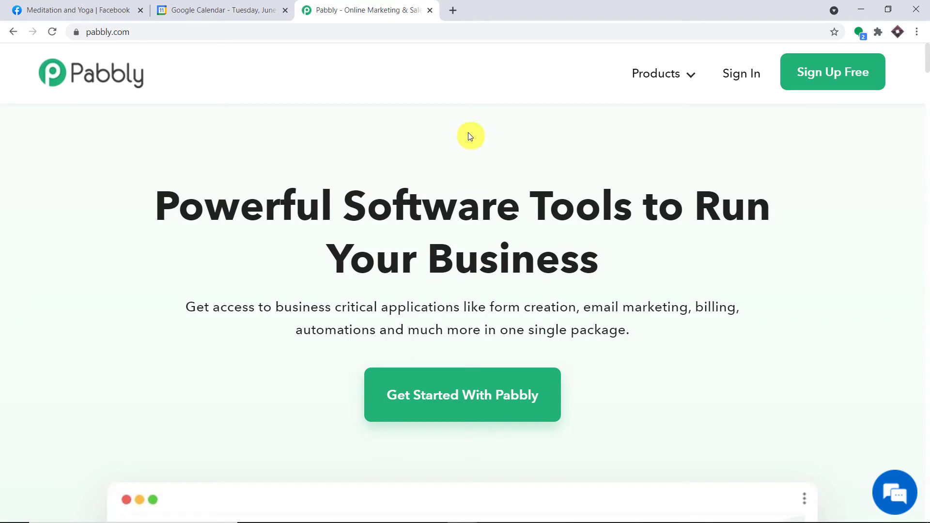
Open the Pabbly Connect product page, sign in to Pabbly, and access the Connect application's dashboard.
{"action": "mouse_move", "coordinate": [656, 79]}
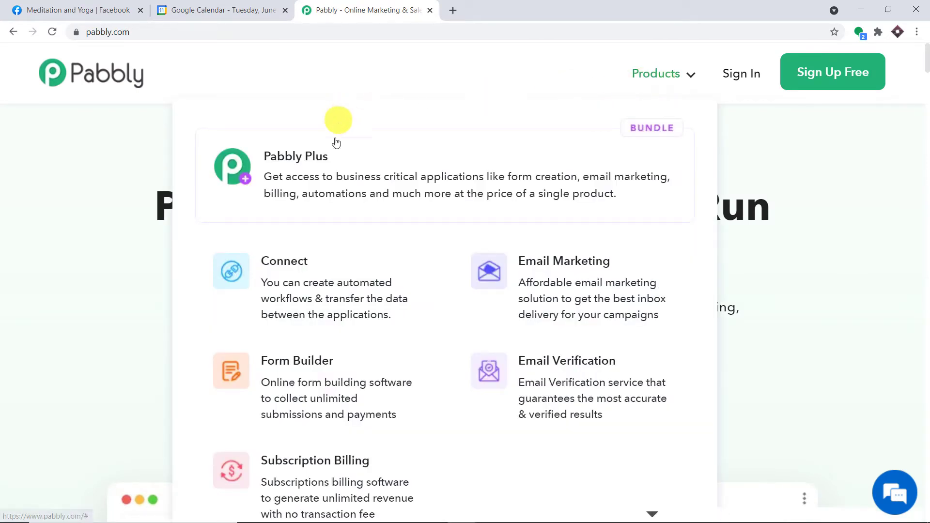
{"action": "left_click", "coordinate": [341, 280]}
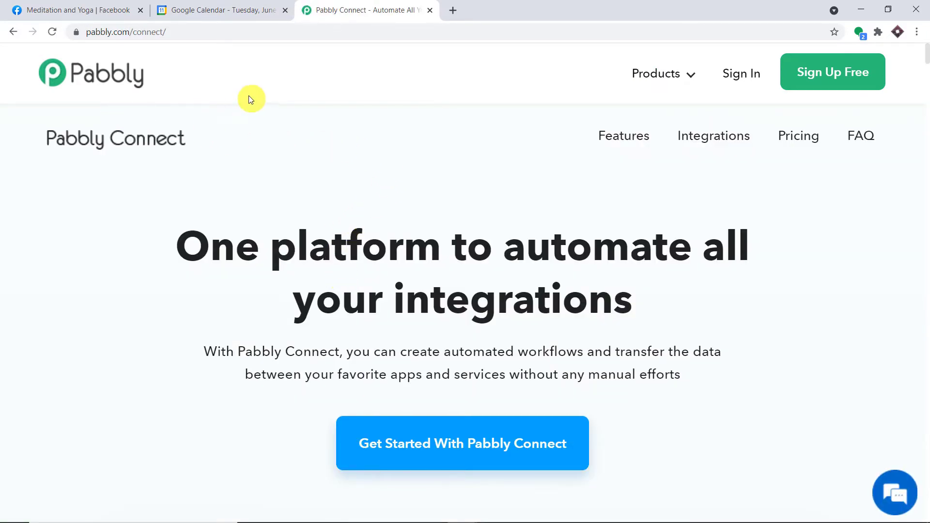
{"action": "left_click", "coordinate": [730, 79]}
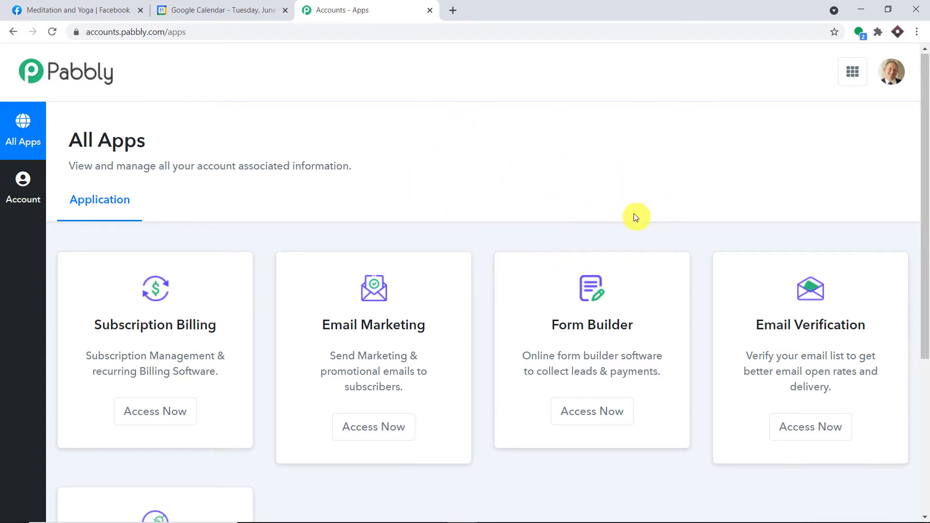
{"action": "scroll", "coordinate": [630, 223], "scroll_direction": "down", "scroll_amount": 5}
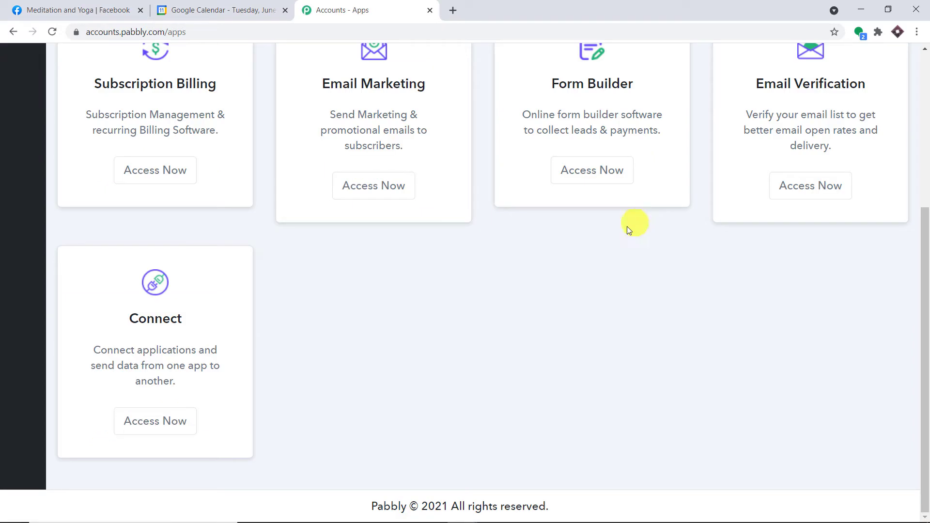
{"action": "left_click", "coordinate": [190, 420]}
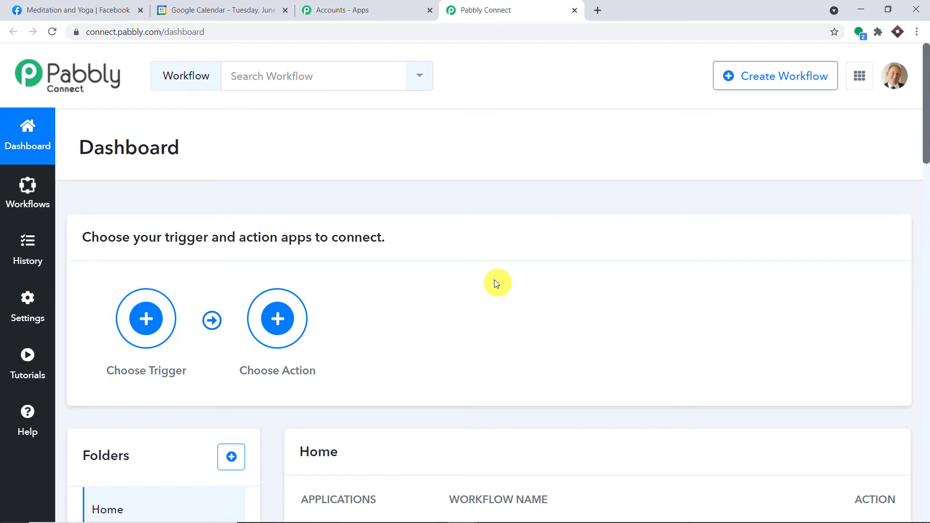
Create a new workflow named "Facebook to Google Calendar".
{"action": "left_click", "coordinate": [775, 80]}
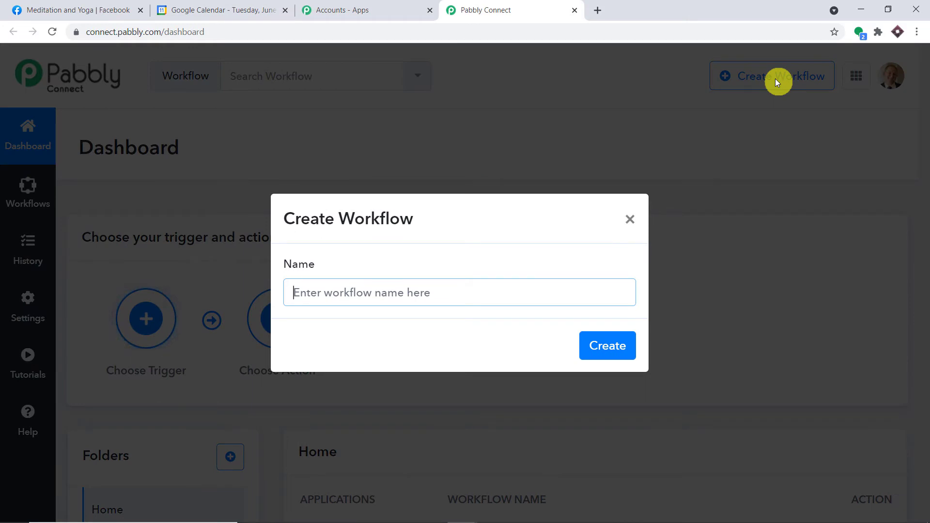
{"action": "type", "text": "F"}
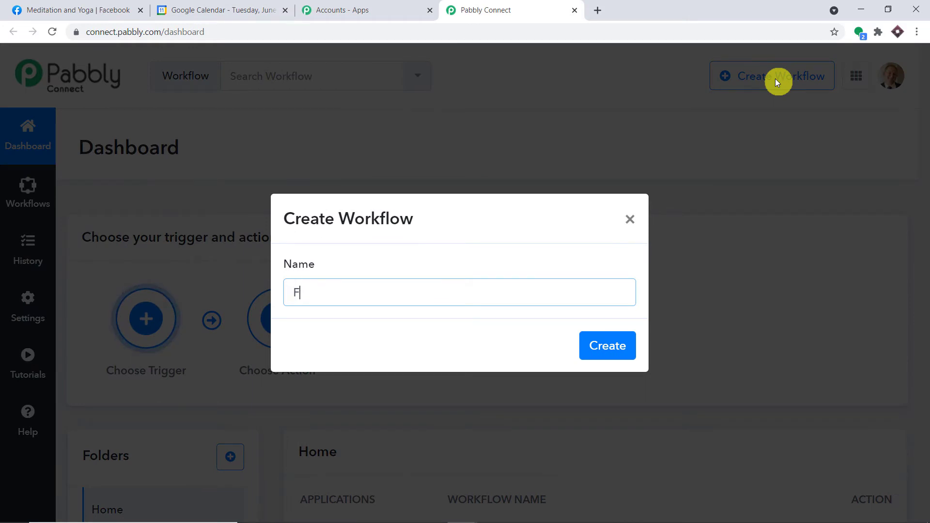
{"action": "type", "text": "acebook to"}
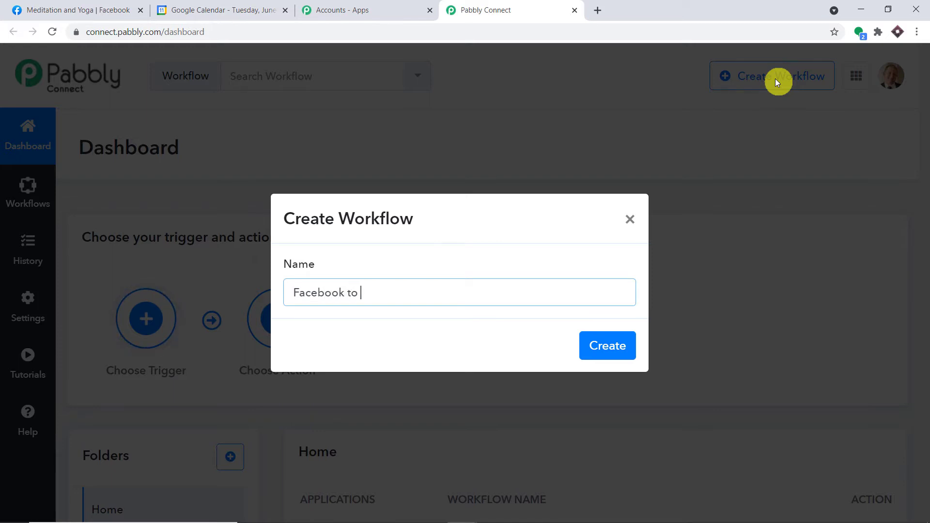
{"action": "type", "text": " Go"}
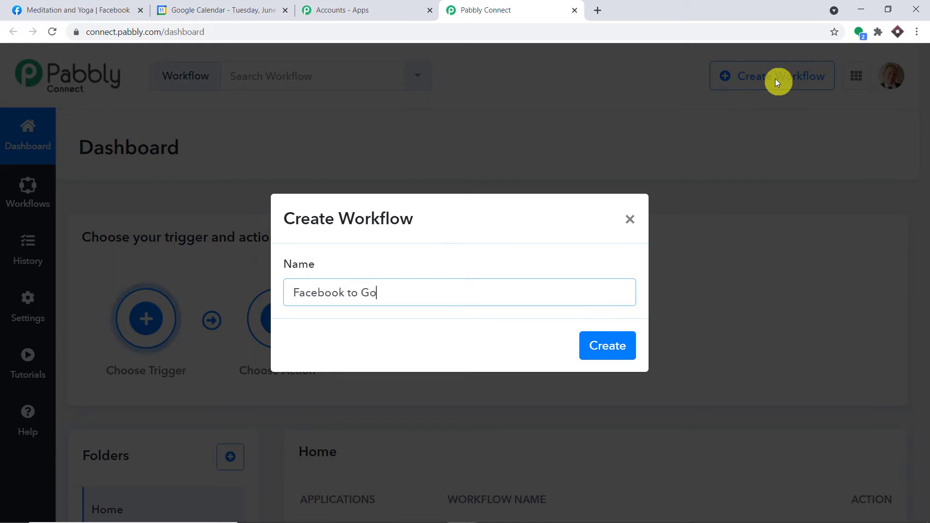
{"action": "type", "text": "ogle "}
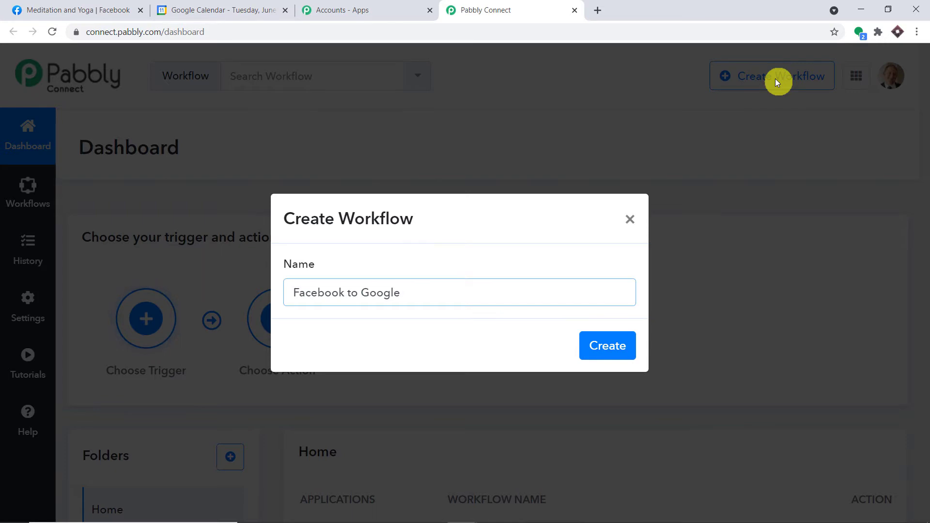
{"action": "type", "text": "Calendar"}
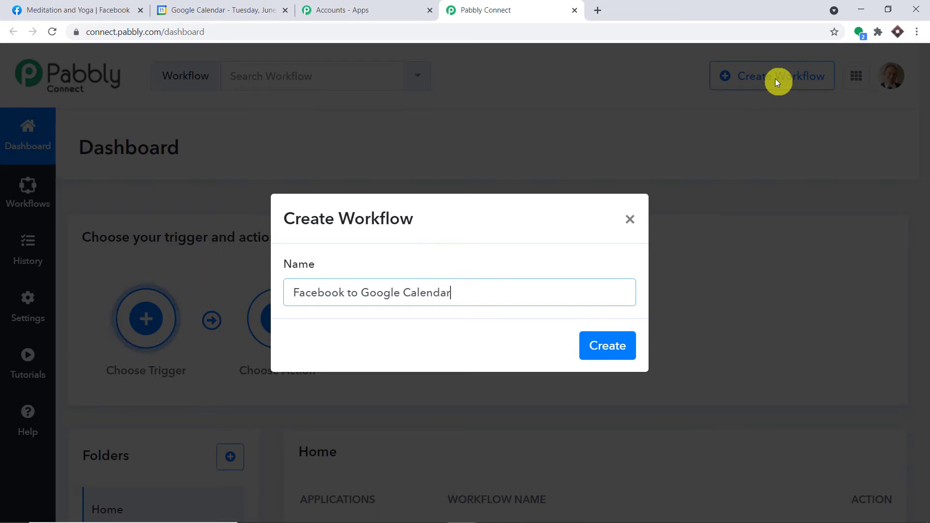
{"action": "left_click", "coordinate": [606, 346]}
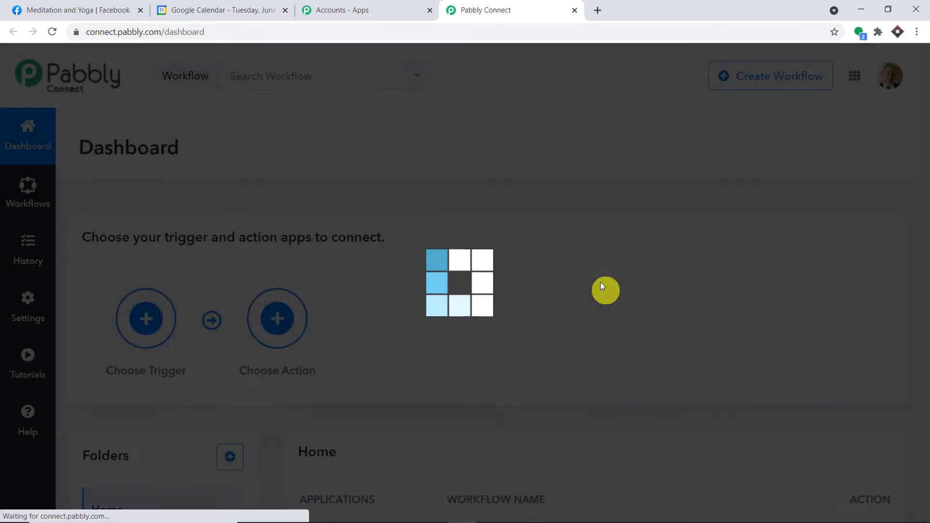
Set the workflow's trigger app to Facebook Groups and its trigger event to New Event.
{"action": "scroll", "coordinate": [562, 222], "scroll_direction": "down", "scroll_amount": 2}
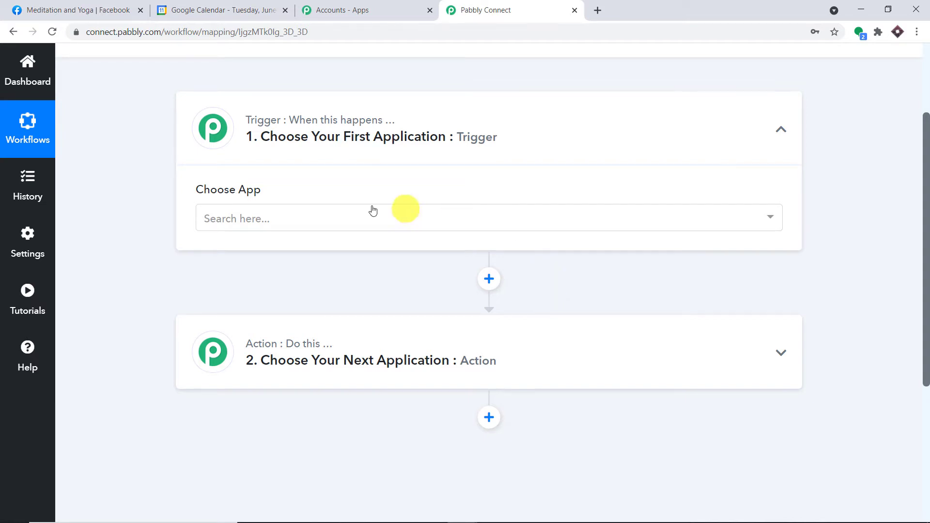
{"action": "left_click", "coordinate": [355, 214]}
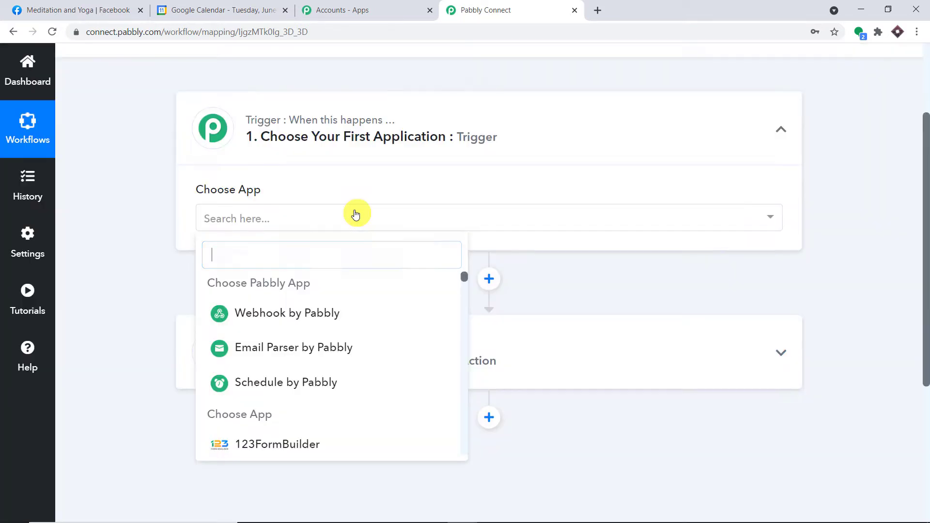
{"action": "type", "text": "face"}
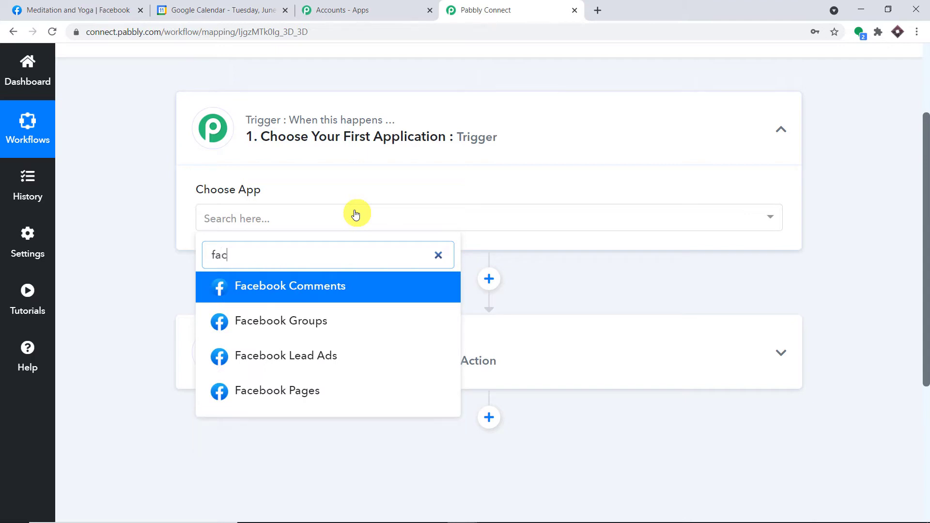
{"action": "left_click", "coordinate": [339, 317]}
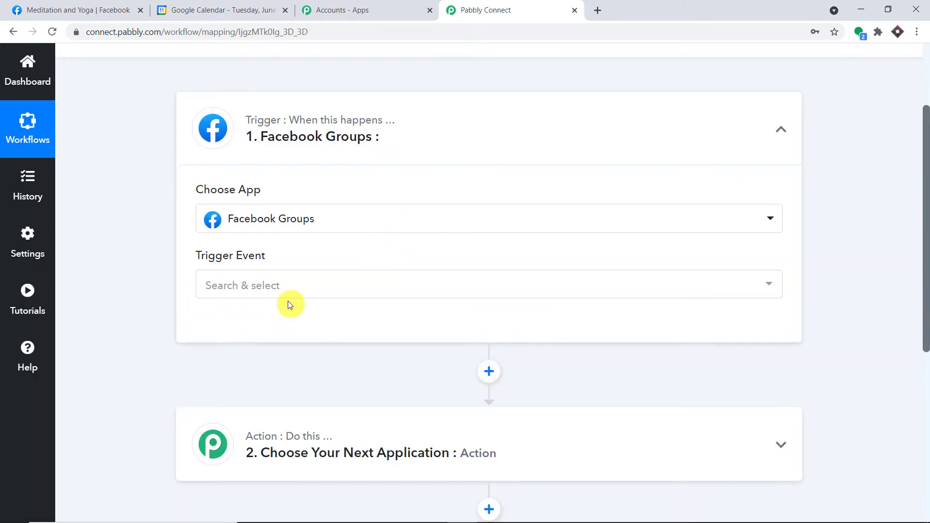
{"action": "left_click", "coordinate": [289, 287]}
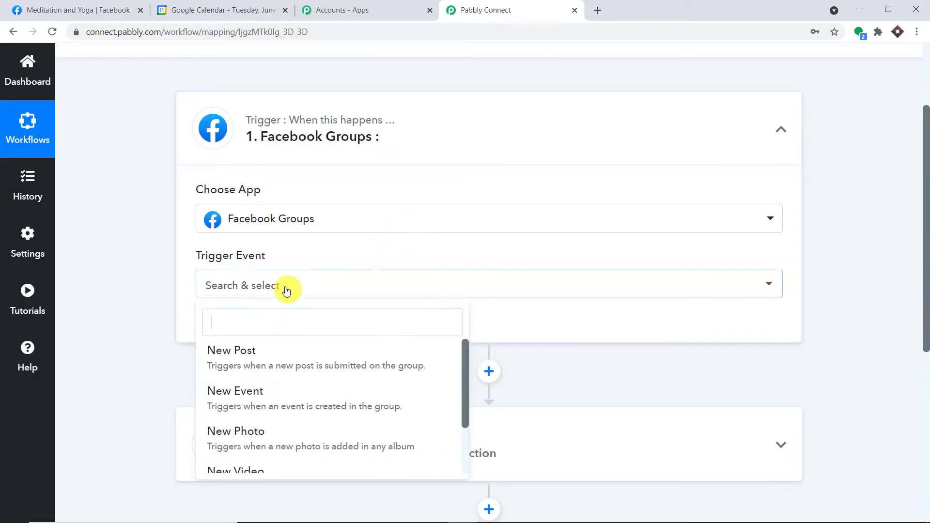
{"action": "left_click", "coordinate": [296, 402]}
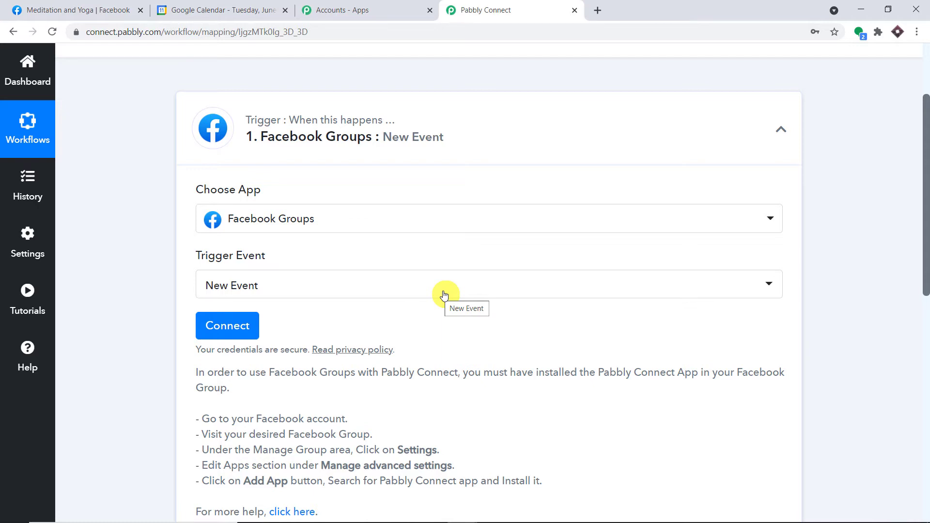
Review the trigger events available for Facebook Groups and close the list without changing the selection.
{"action": "left_click", "coordinate": [442, 293]}
{"action": "scroll", "coordinate": [384, 357], "scroll_direction": "down", "scroll_amount": 1}
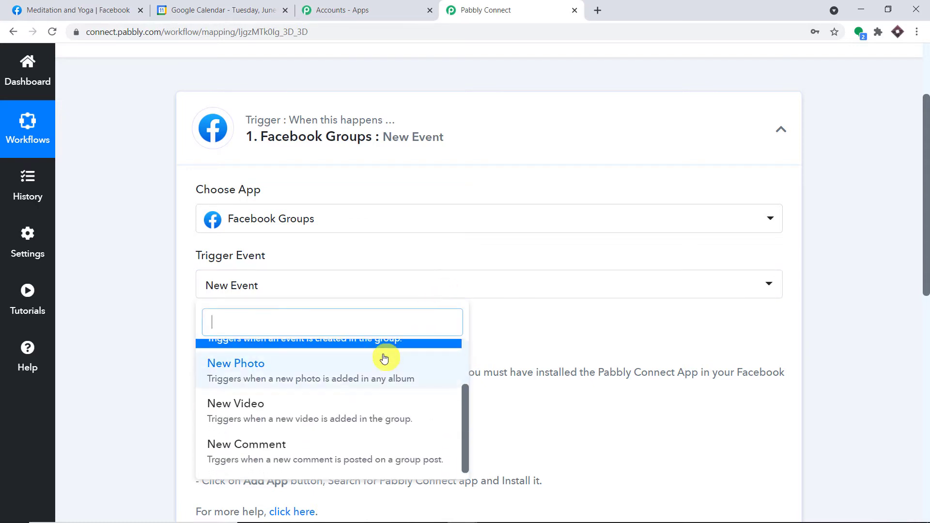
{"action": "scroll", "coordinate": [266, 421], "scroll_direction": "down", "scroll_amount": 2}
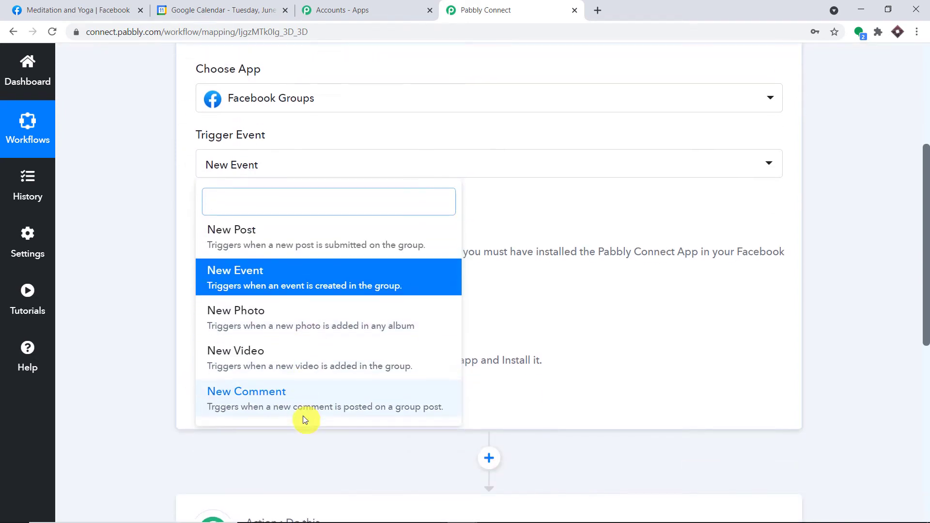
{"action": "scroll", "coordinate": [329, 353], "scroll_direction": "up", "scroll_amount": 2}
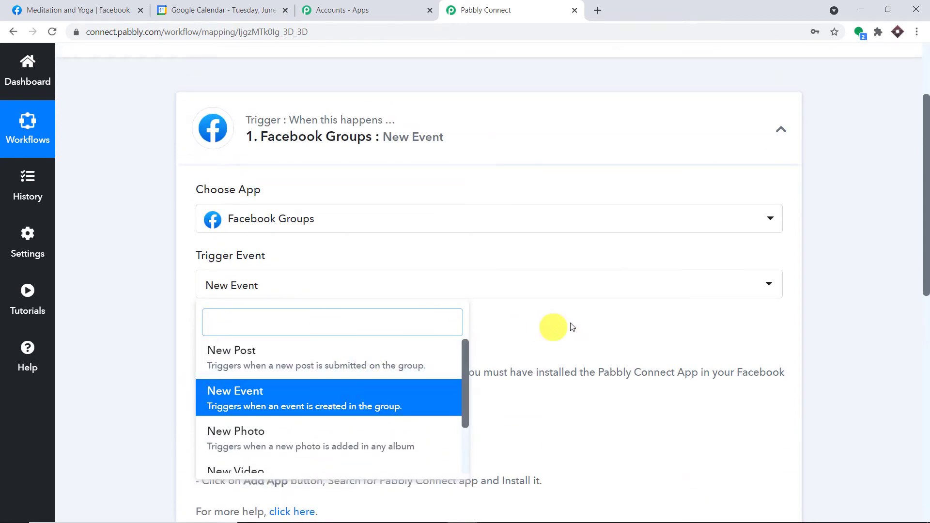
{"action": "left_click", "coordinate": [591, 330]}
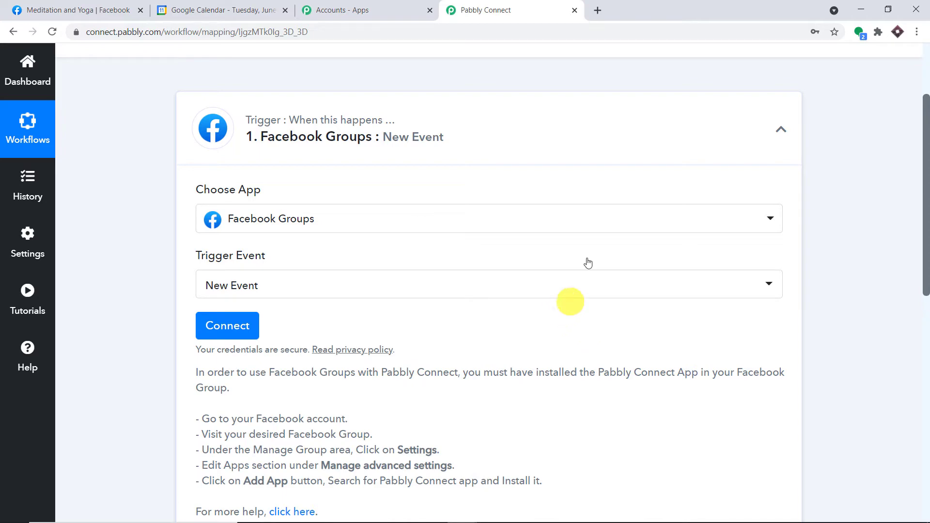
View the Pabbly forum through the help link, close it, and highlight the app name in the Facebook group installation instructions.
{"action": "left_click", "coordinate": [40, 350]}
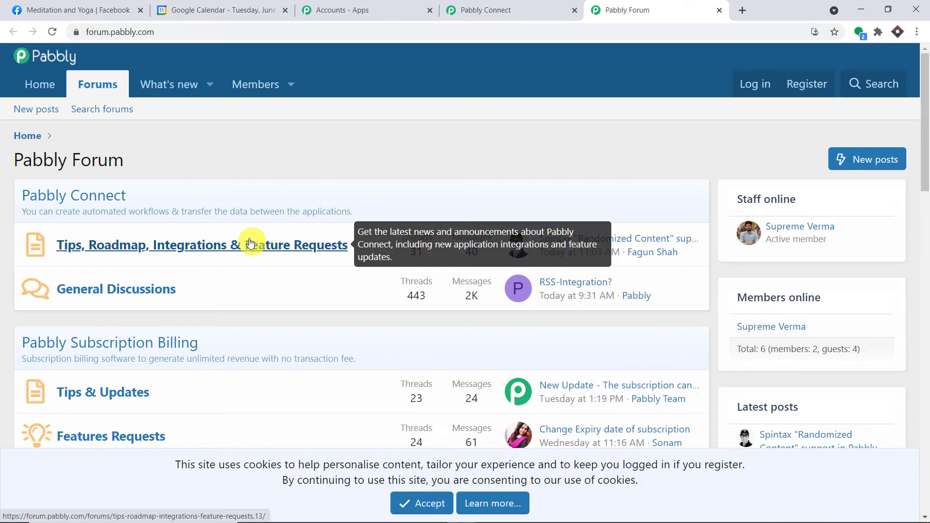
{"action": "left_click", "coordinate": [718, 10]}
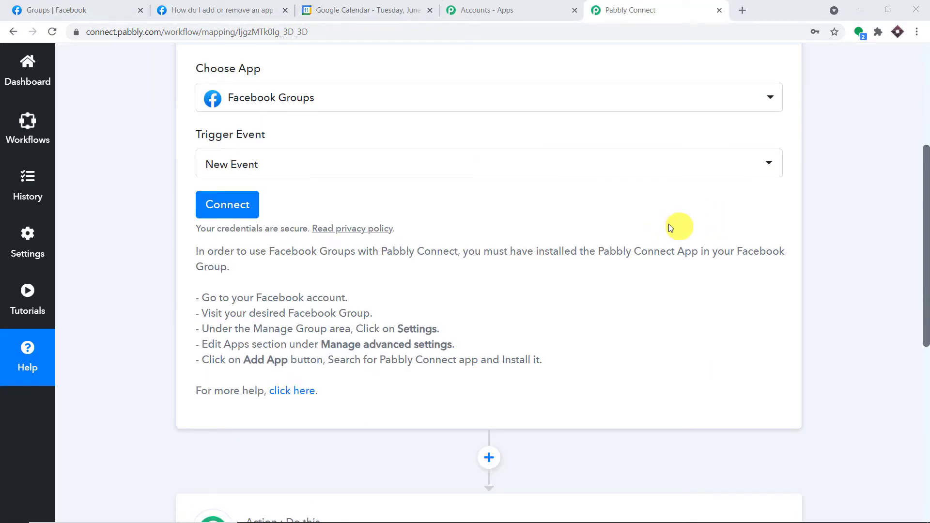
{"action": "left_click_drag", "start_coordinate": [455, 361], "coordinate": [382, 368]}
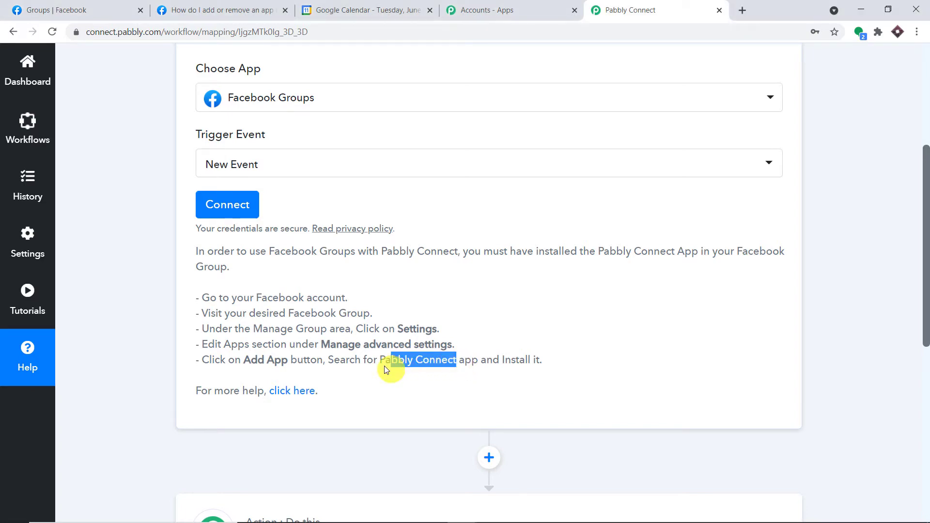
Switch to Facebook and open the settings of the managed Yoga Sessions group.
{"action": "left_click", "coordinate": [50, 5]}
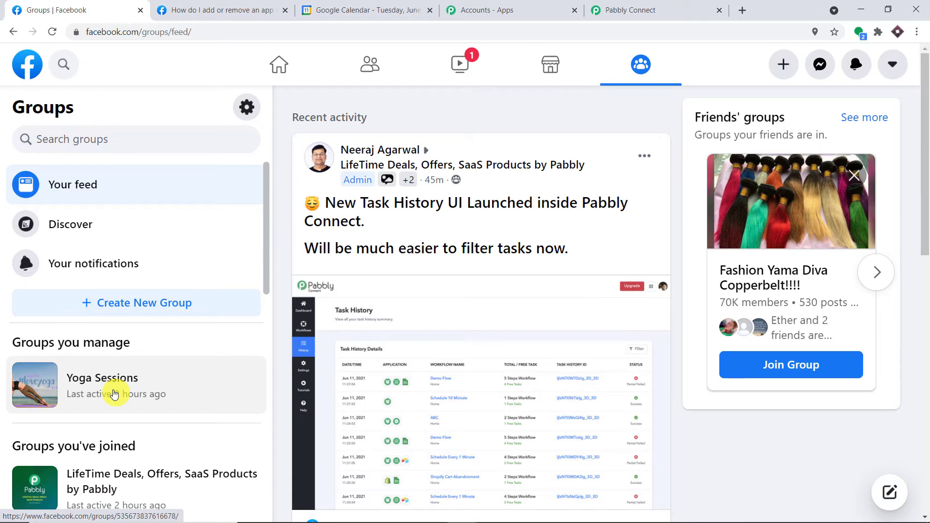
{"action": "left_click", "coordinate": [114, 395]}
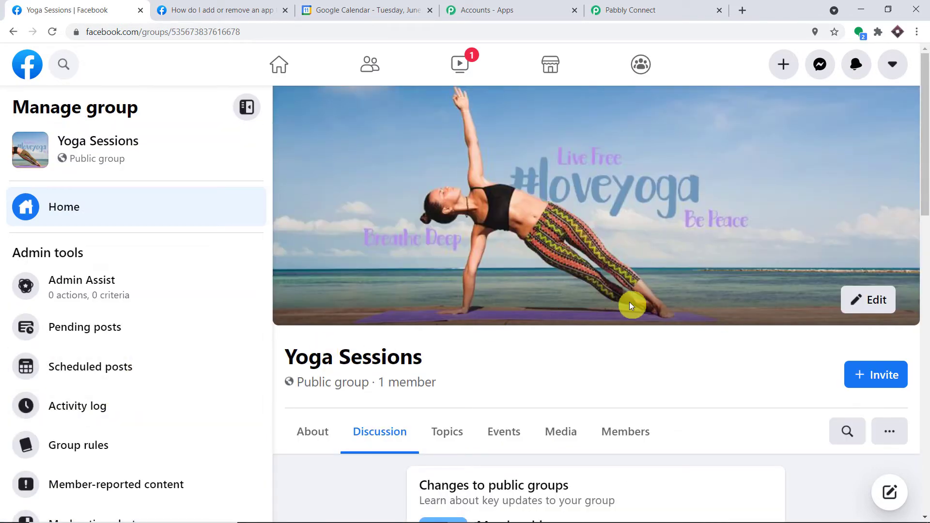
{"action": "scroll", "coordinate": [631, 305], "scroll_direction": "down", "scroll_amount": 1}
{"action": "scroll", "coordinate": [223, 318], "scroll_direction": "down", "scroll_amount": 3}
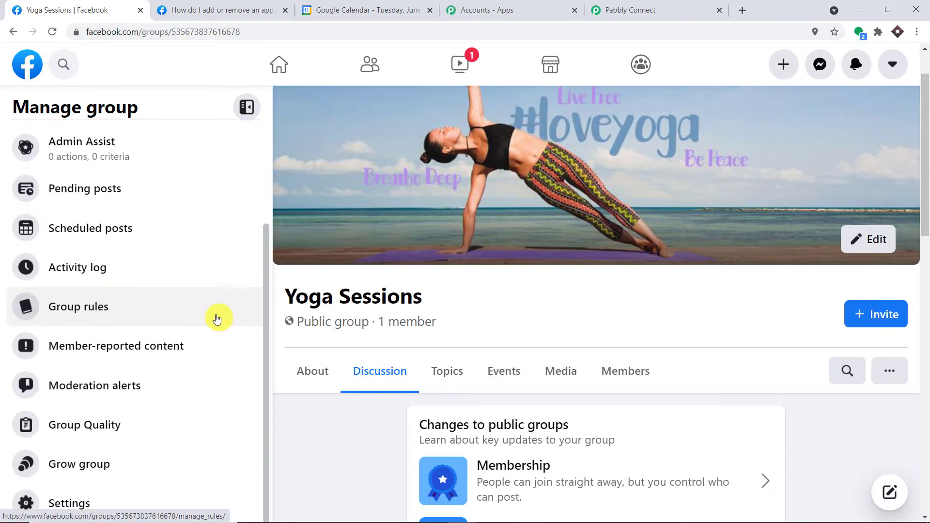
{"action": "left_click", "coordinate": [92, 507]}
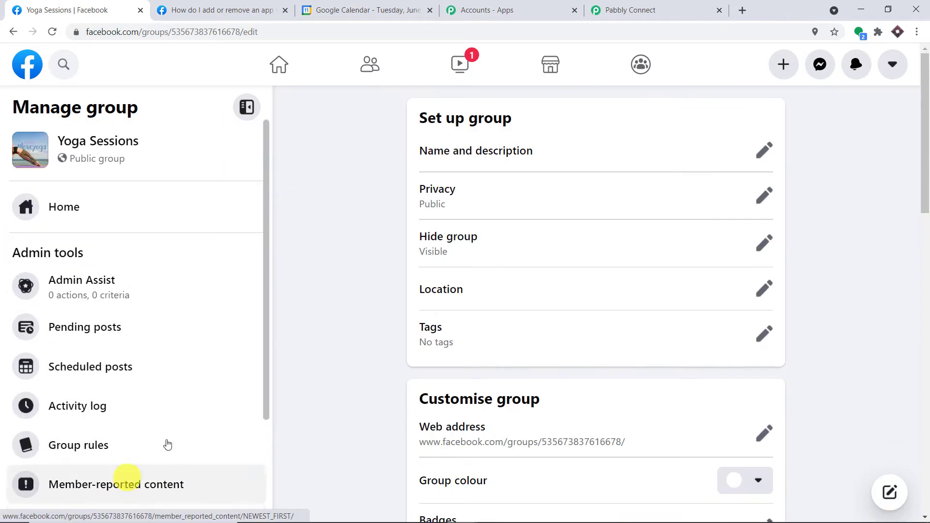
Open the group's Apps setting under Manage advanced settings for editing.
{"action": "scroll", "coordinate": [712, 244], "scroll_direction": "down", "scroll_amount": 2}
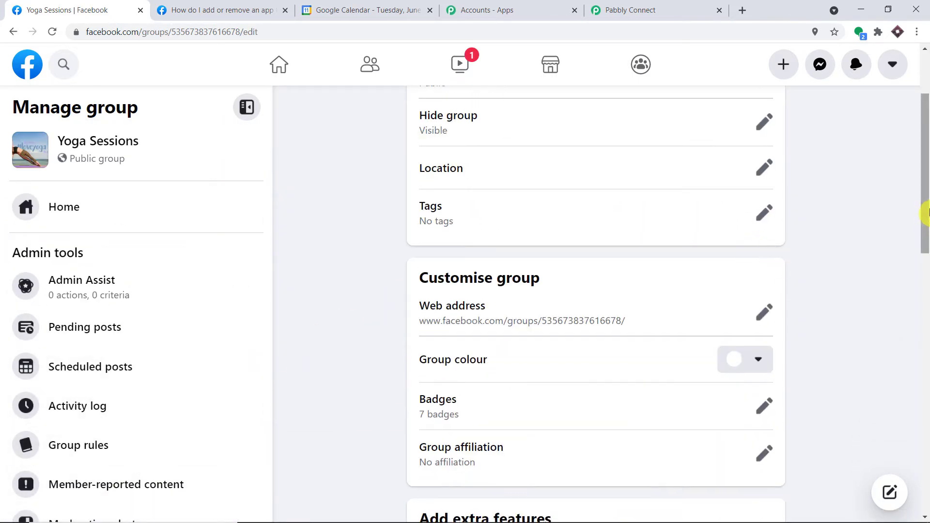
{"action": "left_click_drag", "start_coordinate": [925, 218], "coordinate": [927, 502]}
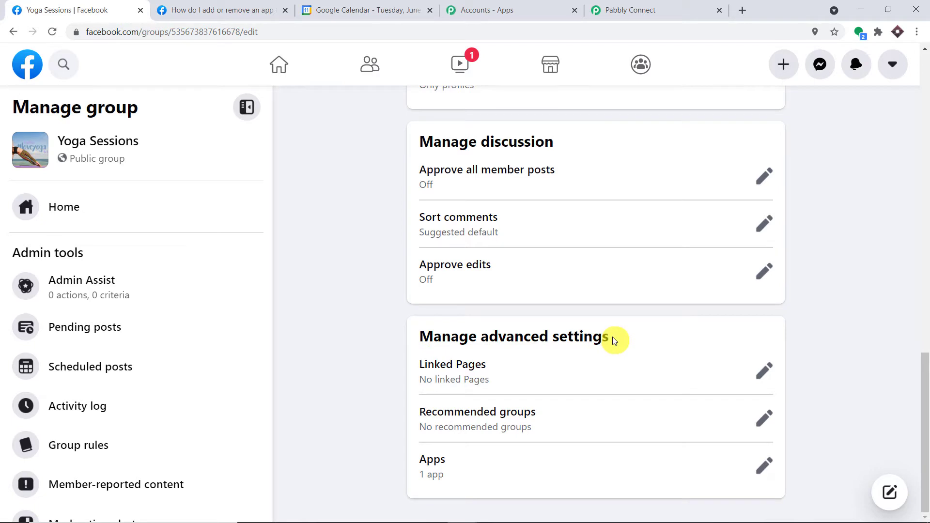
{"action": "left_click", "coordinate": [767, 469]}
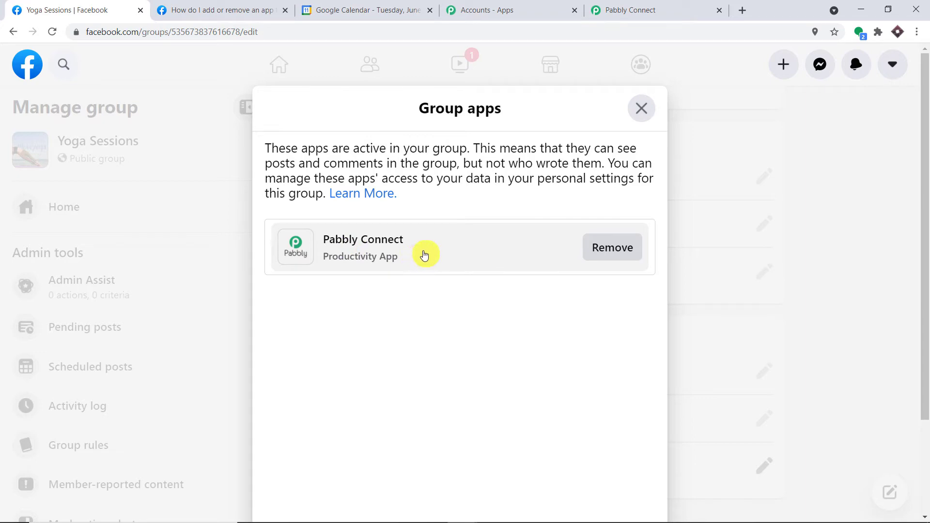
Search the group's app store for Pabbly Connect, starting from the option to add apps.
{"action": "left_click_drag", "start_coordinate": [926, 326], "coordinate": [925, 419]}
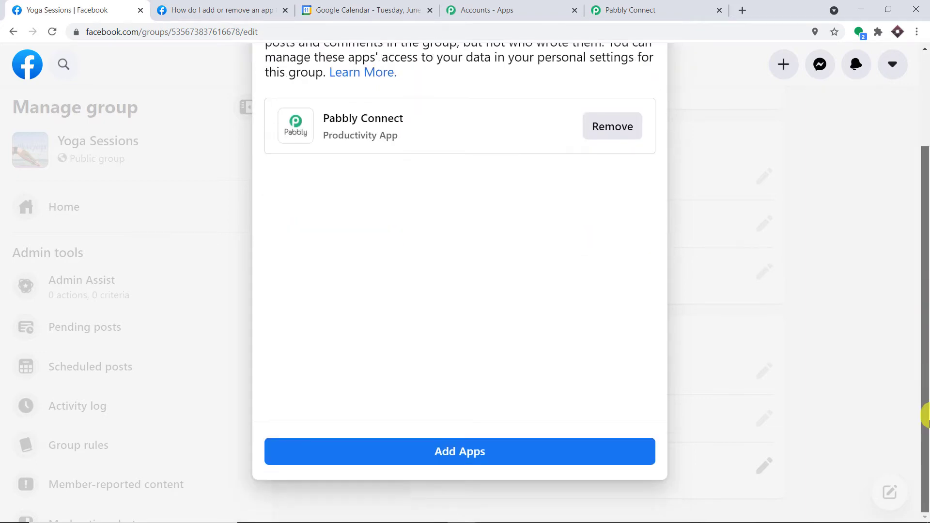
{"action": "left_click", "coordinate": [471, 451]}
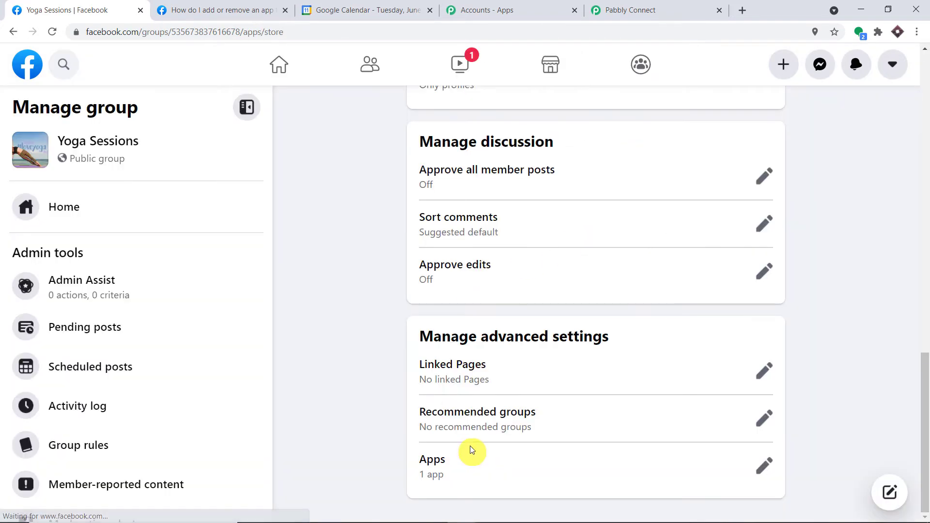
{"action": "left_click", "coordinate": [101, 209]}
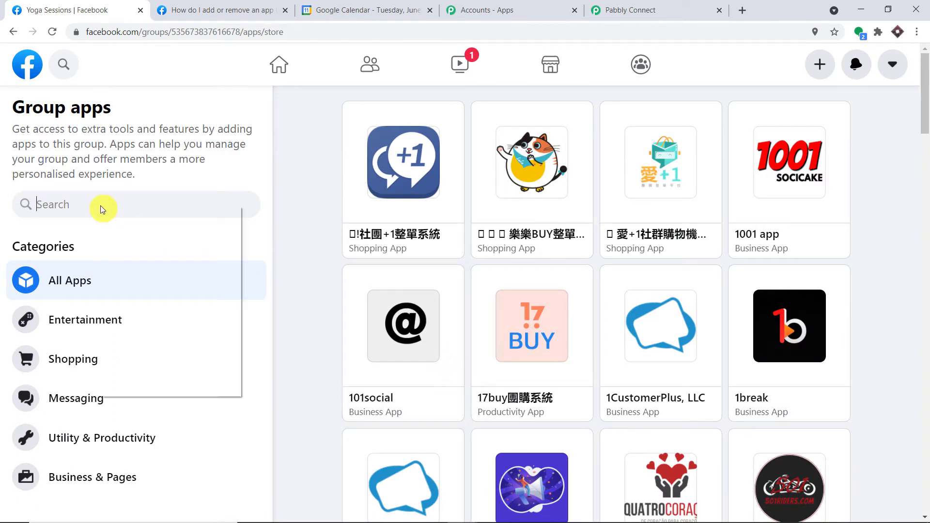
{"action": "right_click", "coordinate": [102, 209]}
{"action": "left_click", "coordinate": [150, 303]}
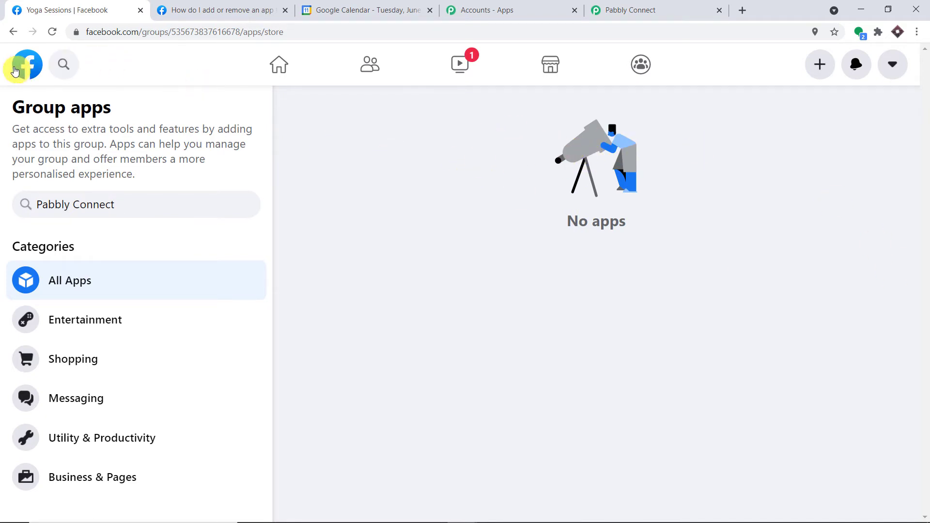
Return to the Facebook home page and open the managed Yoga Sessions group from the groups list.
{"action": "left_click", "coordinate": [25, 63]}
{"action": "left_click", "coordinate": [66, 248]}
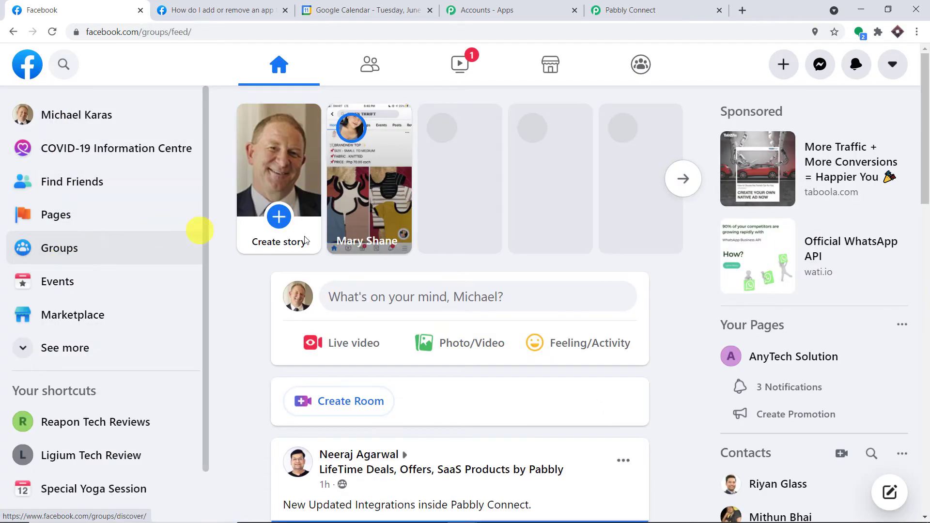
{"action": "left_click", "coordinate": [36, 384]}
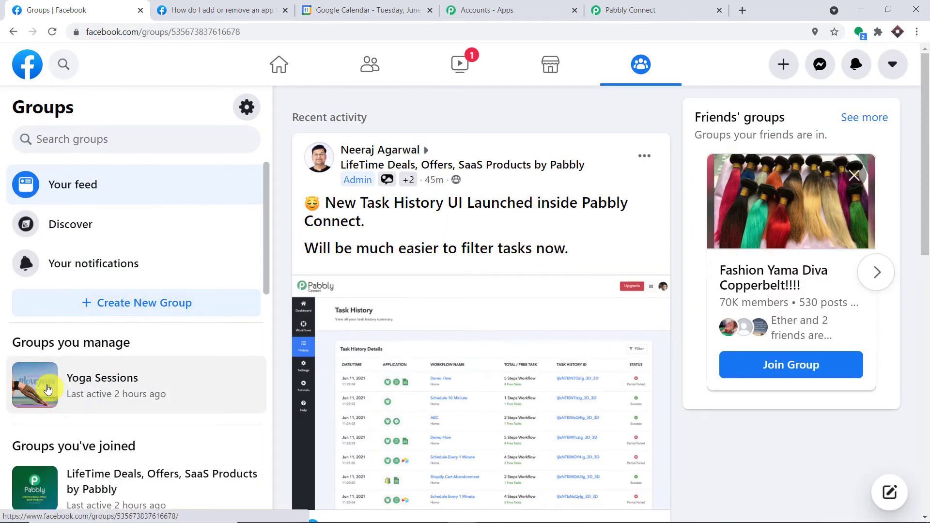
{"action": "scroll", "coordinate": [492, 217], "scroll_direction": "down", "scroll_amount": 5}
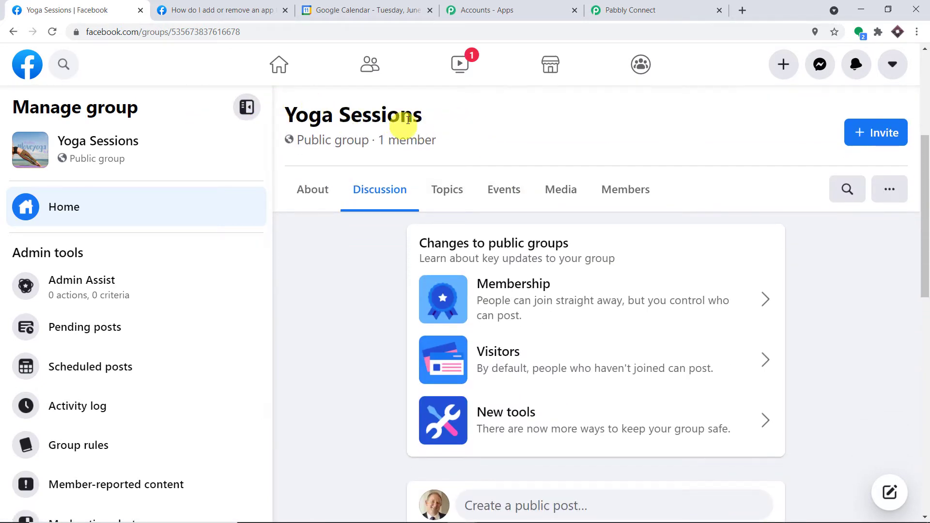
Switch to Pabbly Connect and authorize a new Facebook Groups connection for the New Event trigger.
{"action": "left_click", "coordinate": [649, 9]}
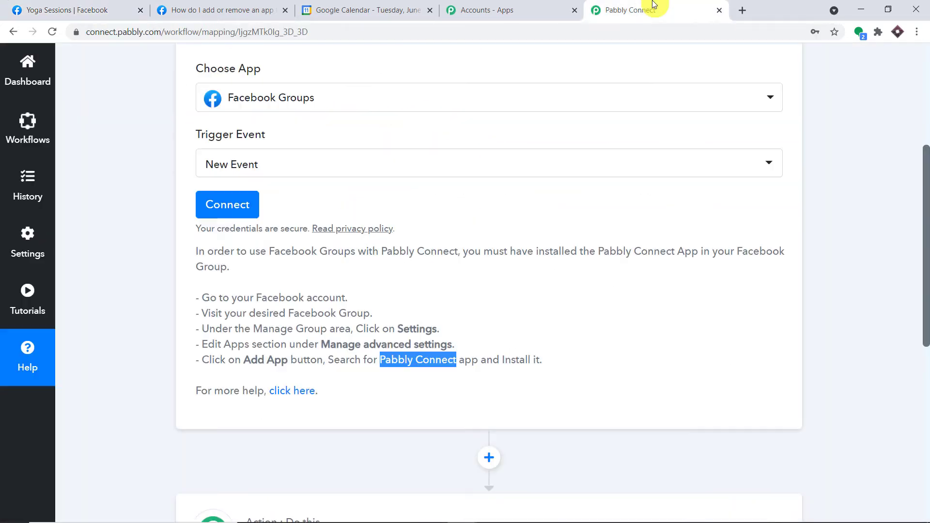
{"action": "left_click", "coordinate": [244, 209]}
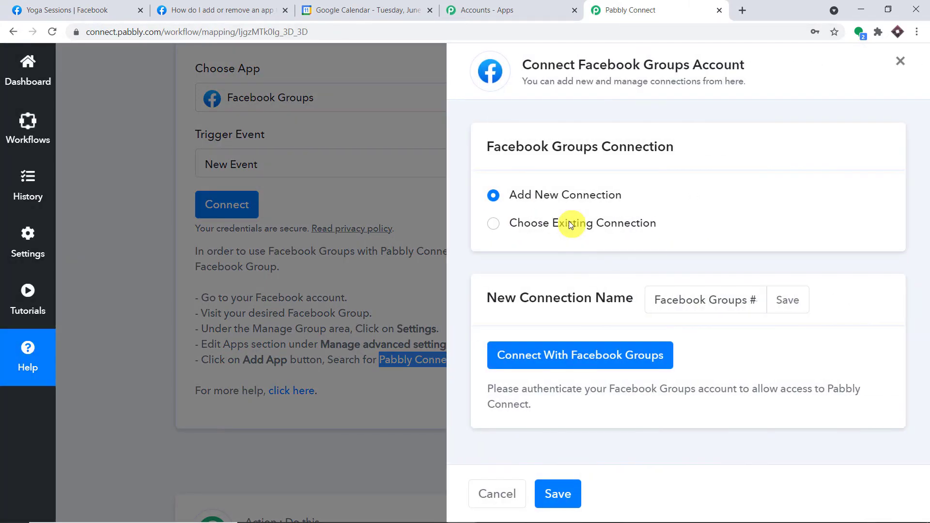
{"action": "left_click", "coordinate": [597, 364]}
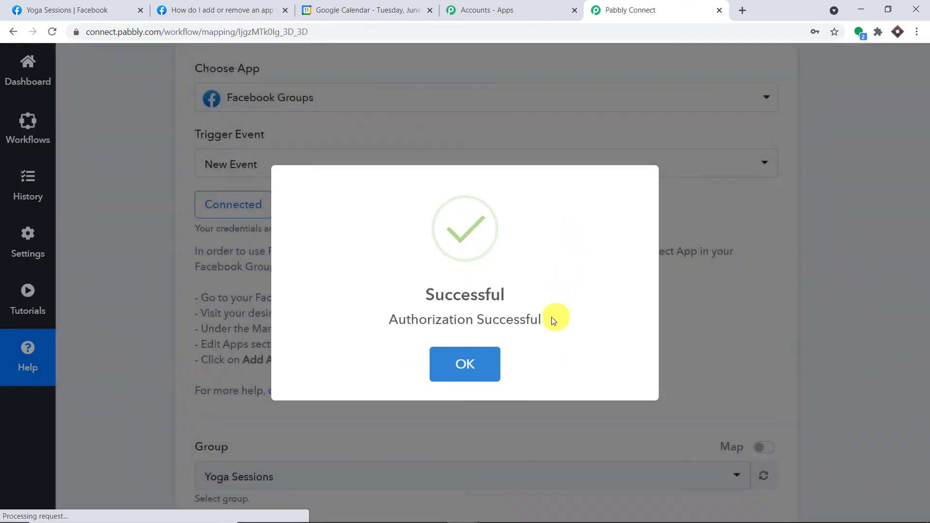
{"action": "left_click", "coordinate": [498, 351]}
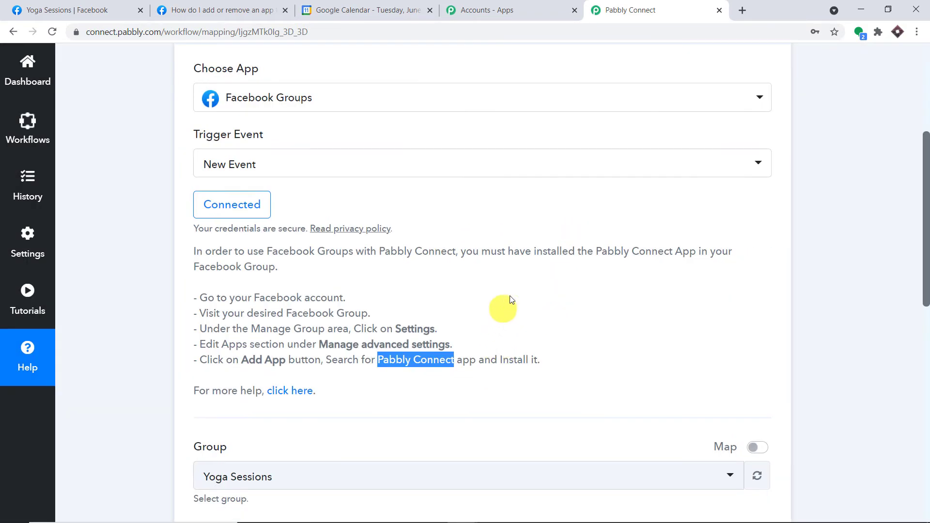
Review the available Facebook groups and choose Yoga Sessions as the trigger's group.
{"action": "scroll", "coordinate": [506, 300], "scroll_direction": "down", "scroll_amount": 4}
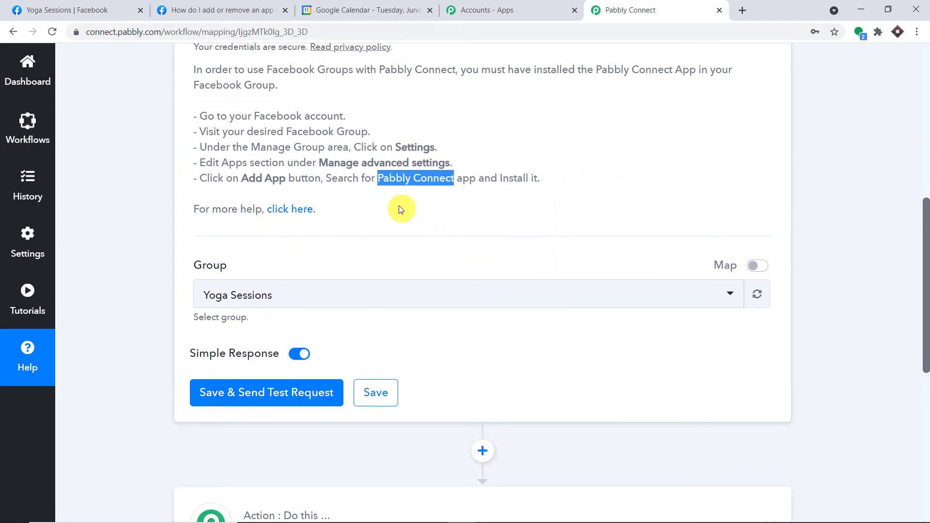
{"action": "left_click", "coordinate": [388, 303]}
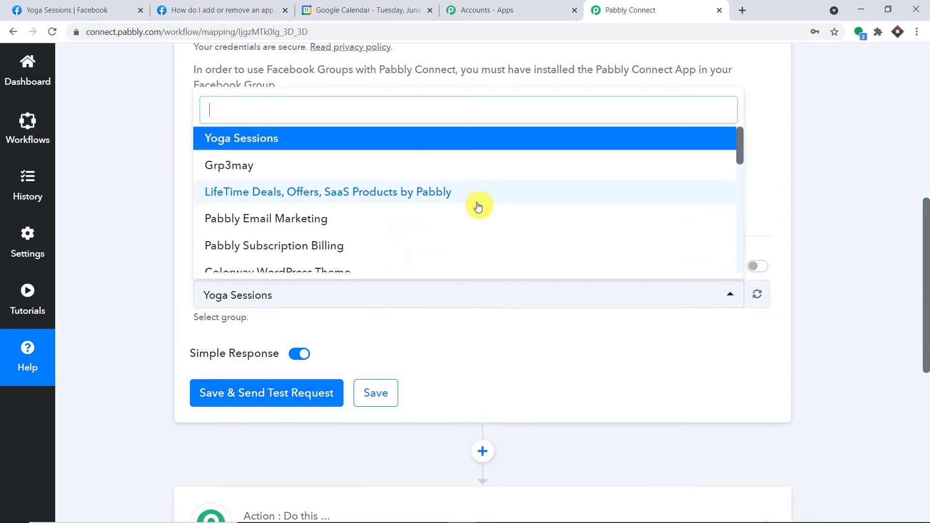
{"action": "scroll", "coordinate": [478, 205], "scroll_direction": "down", "scroll_amount": 5}
{"action": "scroll", "coordinate": [477, 213], "scroll_direction": "down", "scroll_amount": 3}
{"action": "scroll", "coordinate": [464, 230], "scroll_direction": "up", "scroll_amount": 7}
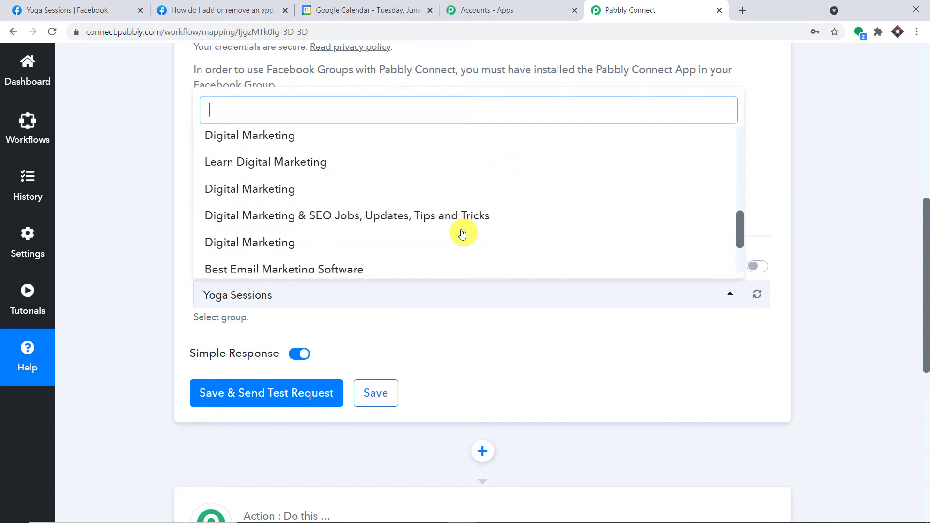
{"action": "scroll", "coordinate": [462, 234], "scroll_direction": "up", "scroll_amount": 2}
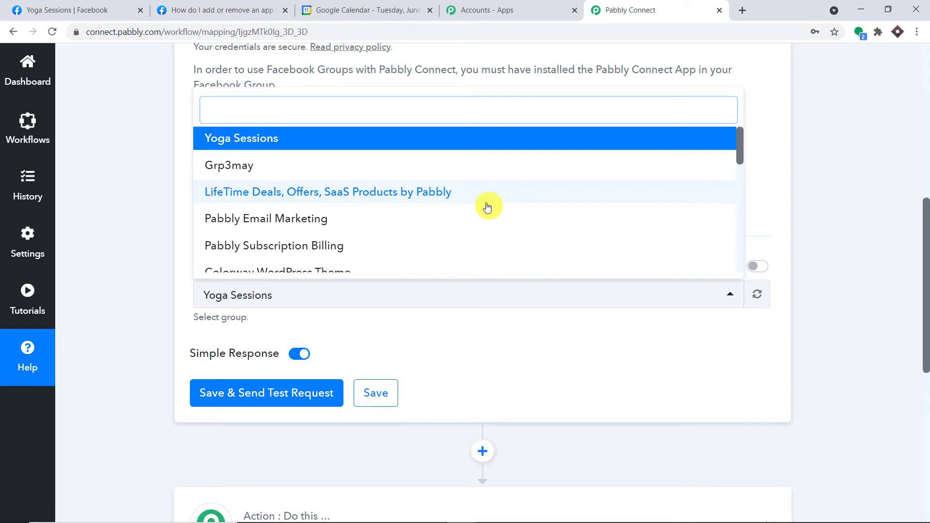
{"action": "left_click", "coordinate": [424, 141]}
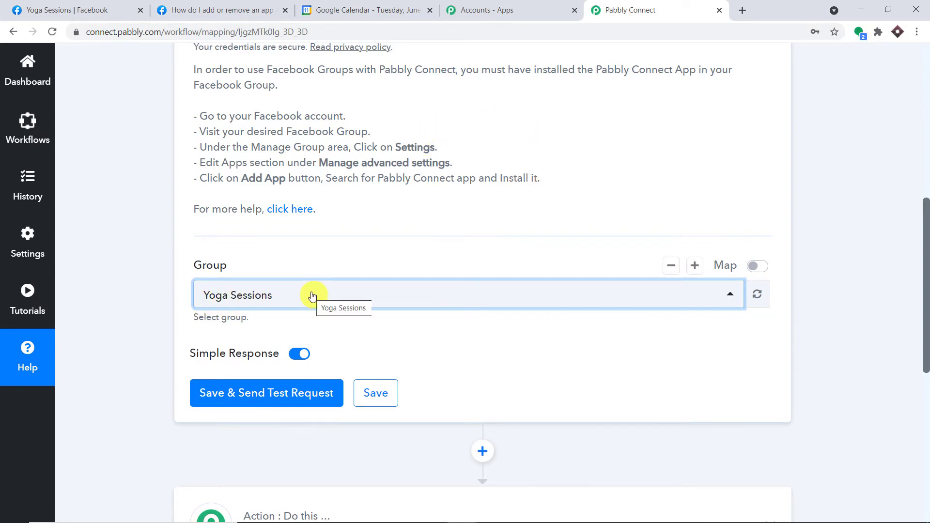
{"action": "scroll", "coordinate": [312, 295], "scroll_direction": "down", "scroll_amount": 2}
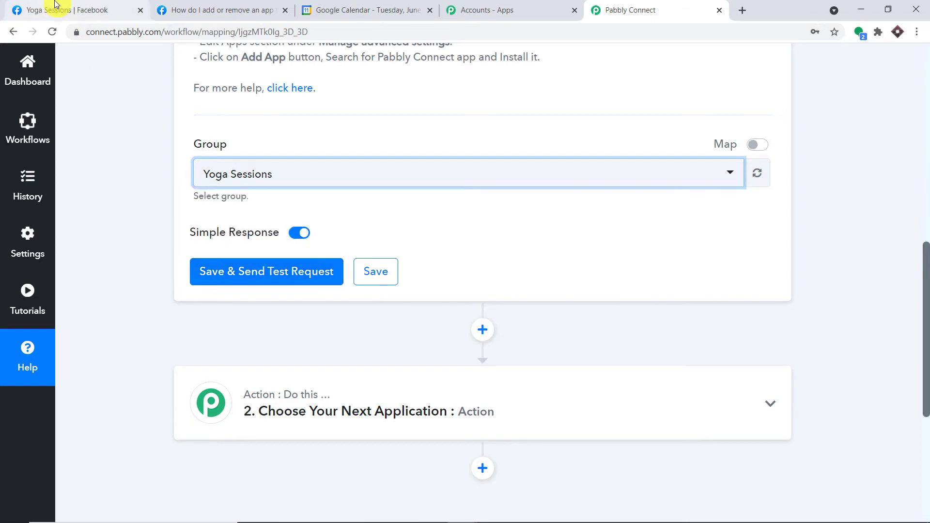
Switch to Facebook and start a new event from the Yoga Sessions group's events.
{"action": "left_click", "coordinate": [61, 10]}
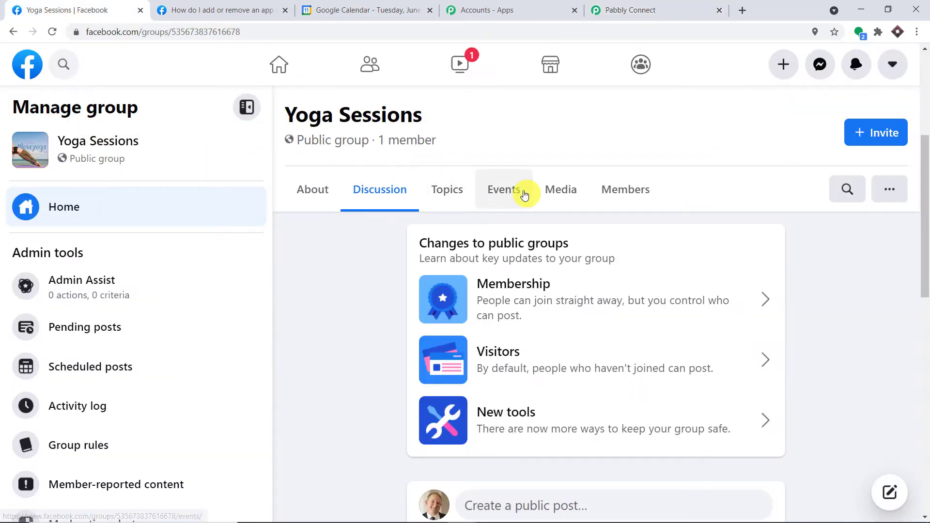
{"action": "left_click", "coordinate": [523, 192]}
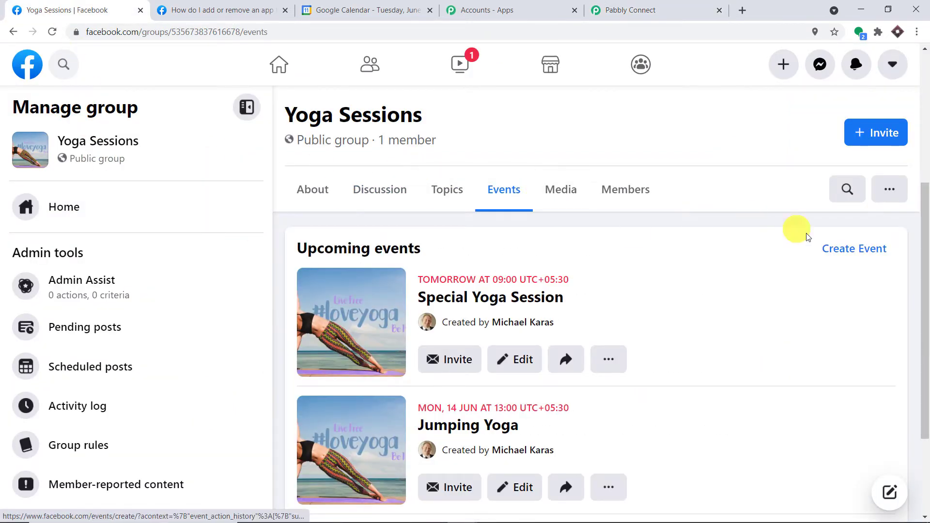
{"action": "left_click", "coordinate": [843, 249]}
{"action": "left_click", "coordinate": [610, 237]}
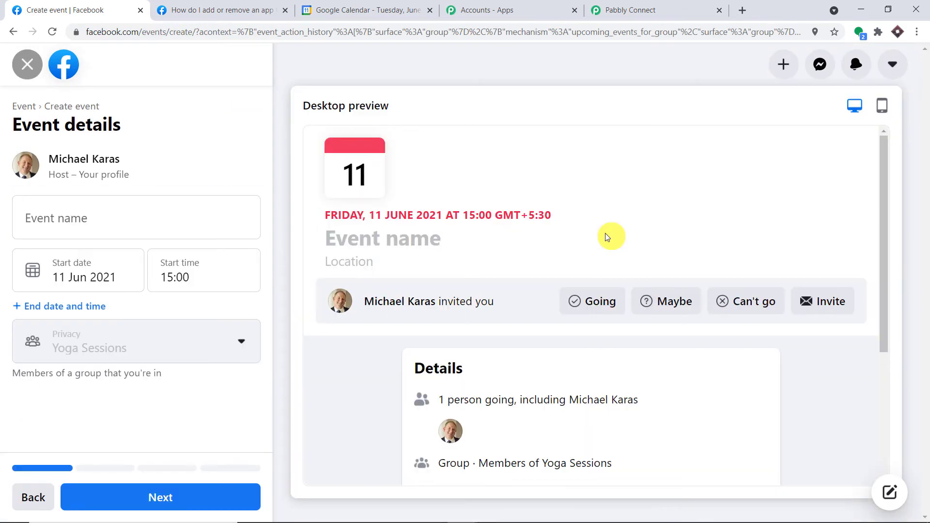
Set the event's start date to 16 Jun 2021 and add an end date and time.
{"action": "left_click", "coordinate": [85, 281]}
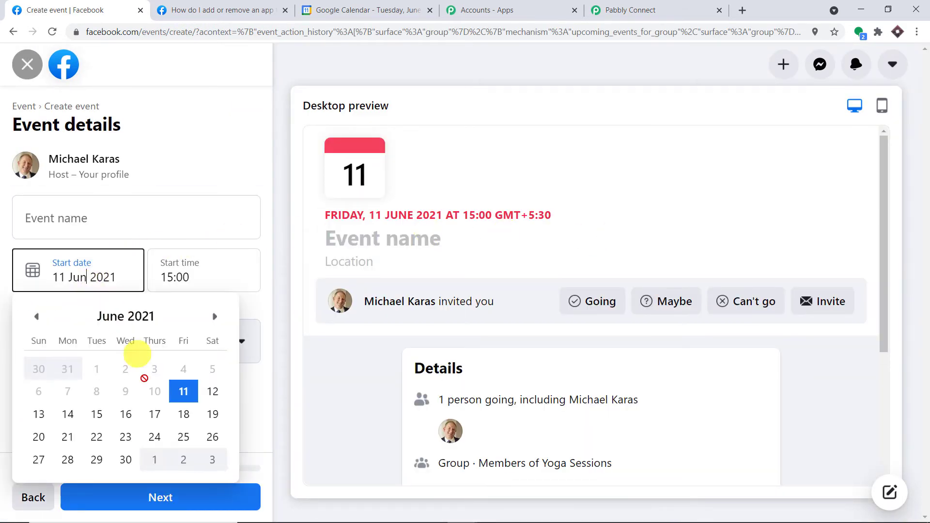
{"action": "left_click", "coordinate": [127, 414]}
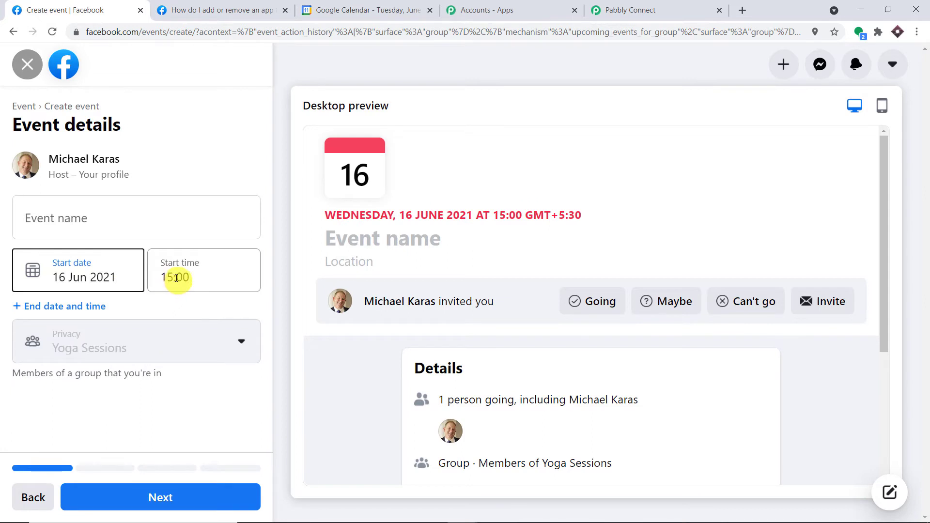
{"action": "left_click", "coordinate": [101, 307]}
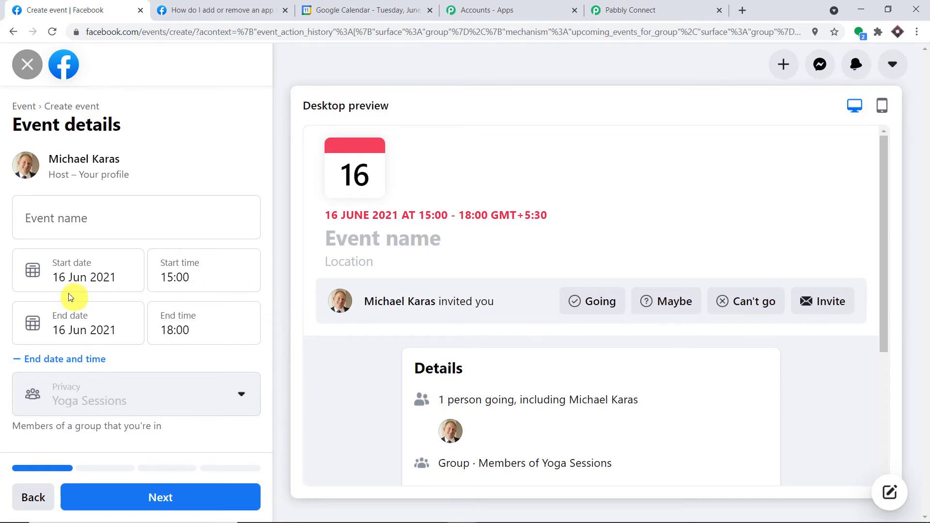
Name the event "Yoga and Happiness".
{"action": "left_click", "coordinate": [73, 223]}
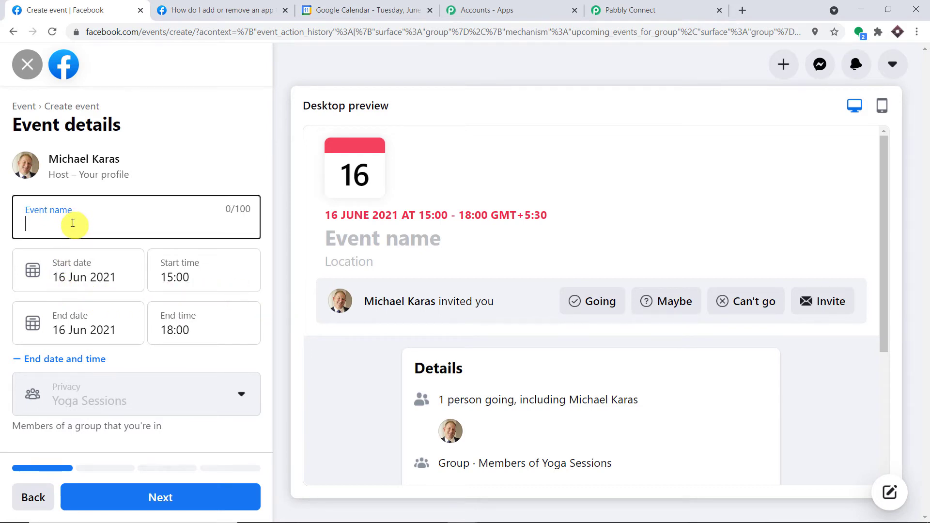
{"action": "type", "text": "Yoga "}
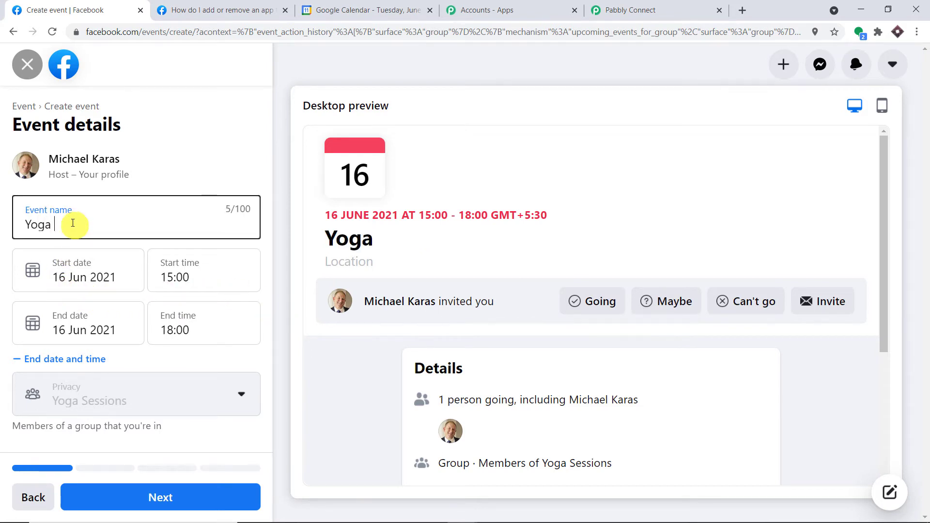
{"action": "type", "text": "and H"}
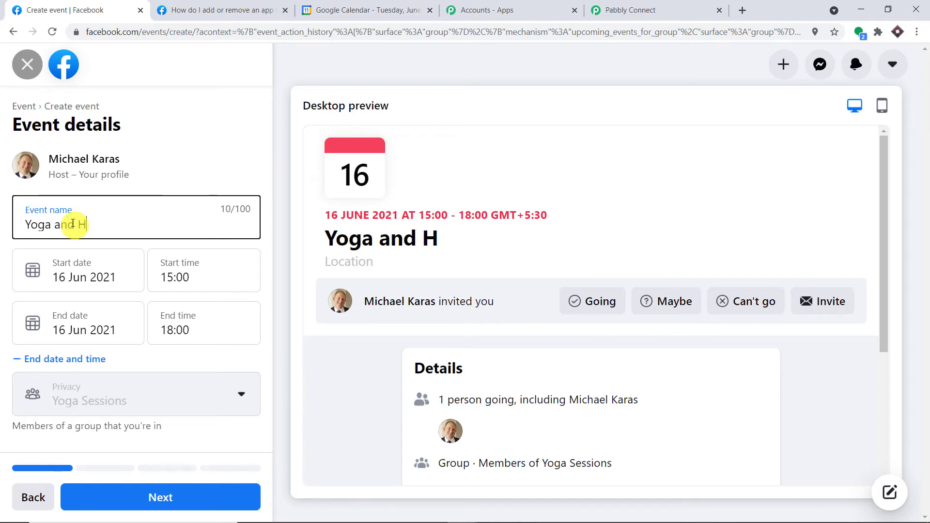
{"action": "type", "text": "appiness"}
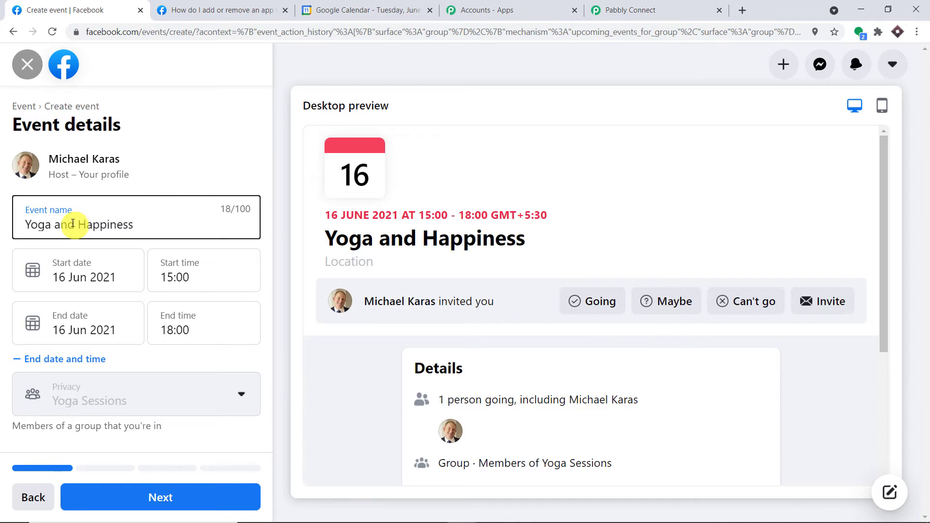
{"action": "left_click", "coordinate": [161, 165]}
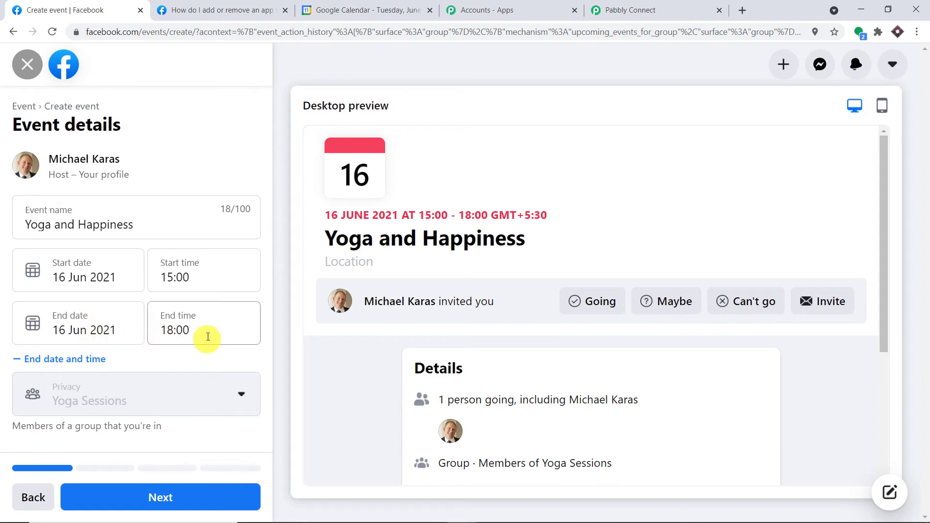
Continue to the location details, set the event's location to Green City Bhopal, and proceed to the description.
{"action": "left_click", "coordinate": [193, 499]}
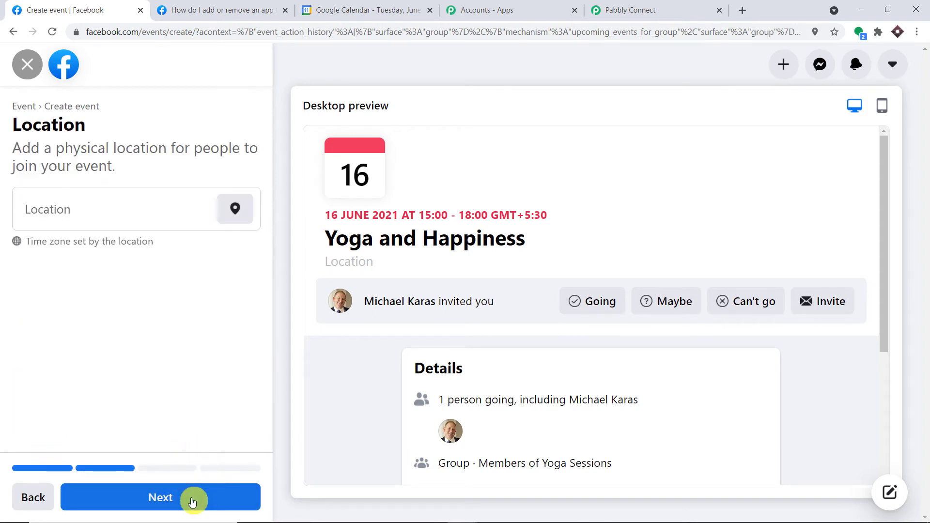
{"action": "left_click", "coordinate": [96, 202]}
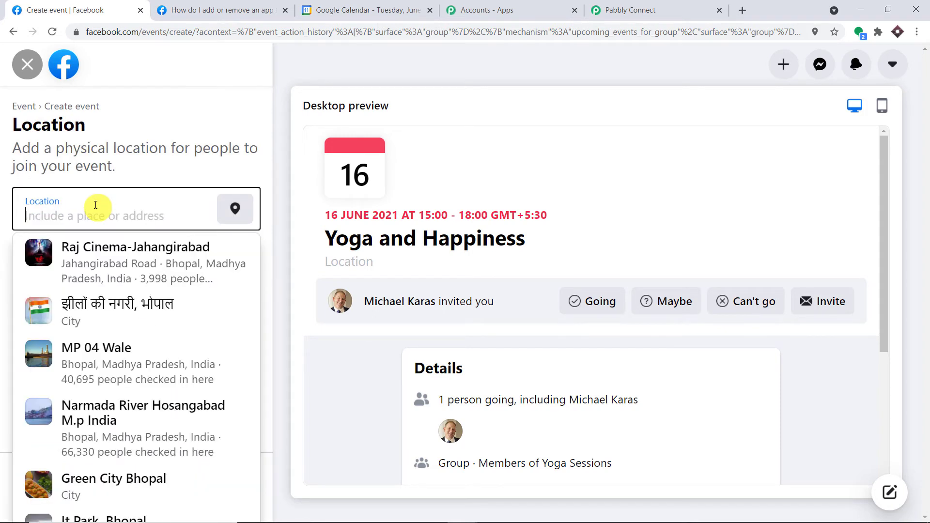
{"action": "left_click", "coordinate": [139, 478]}
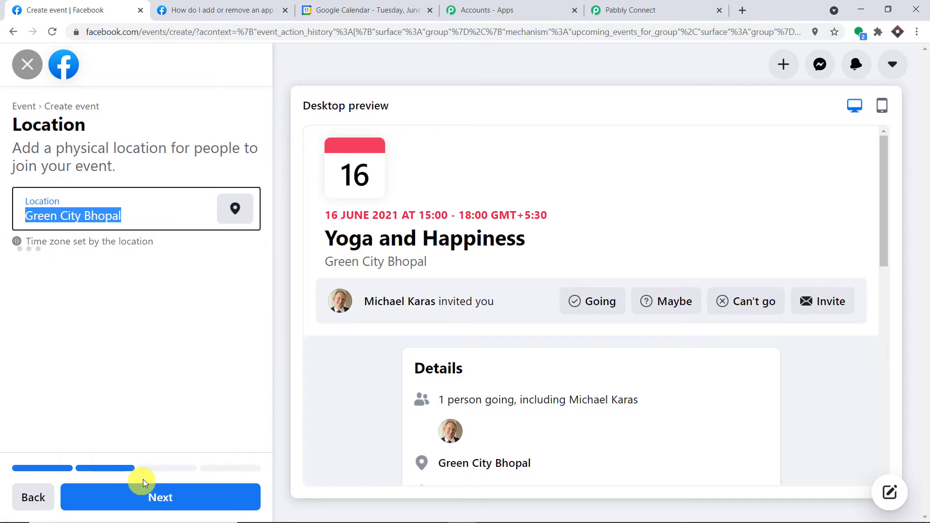
{"action": "left_click", "coordinate": [162, 502]}
Enter "Bring Water Bottles and Yoga Mats" as the description, create the event, and switch back to Pabbly Connect.
{"action": "left_click", "coordinate": [75, 240]}
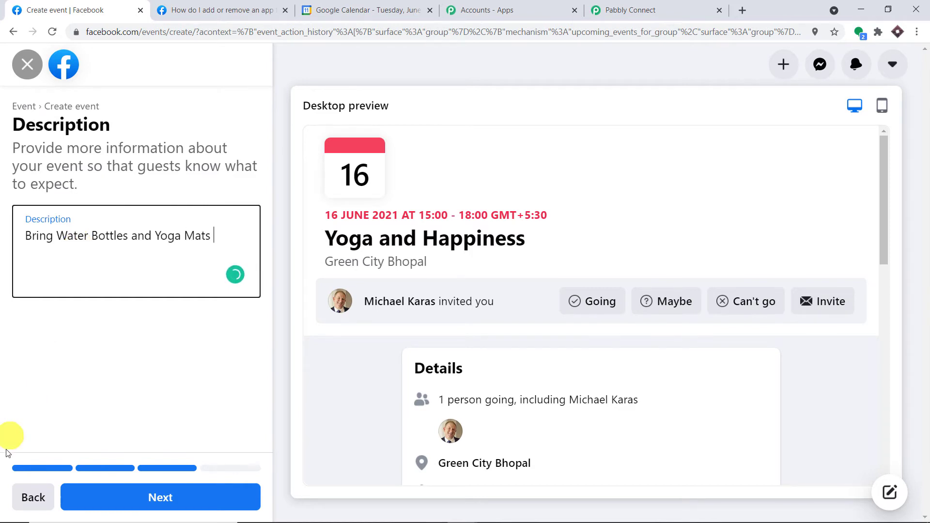
{"action": "left_click", "coordinate": [152, 499]}
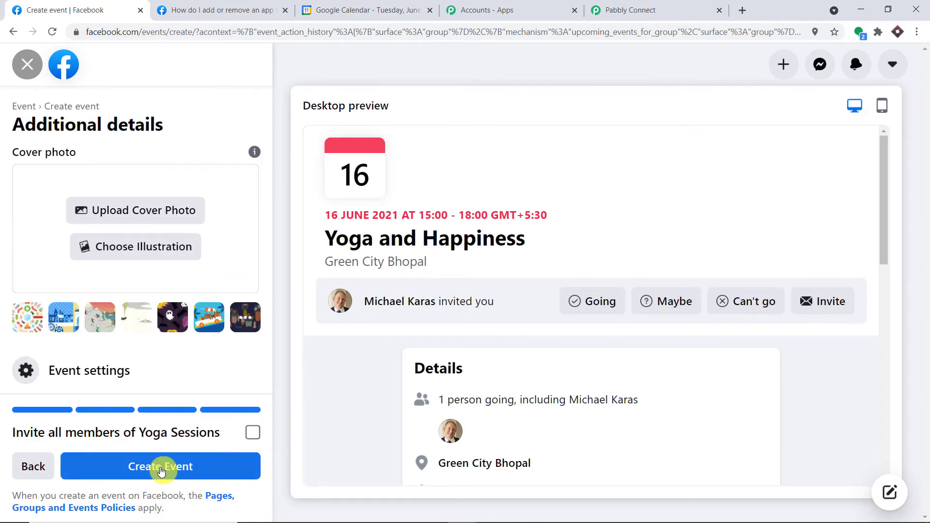
{"action": "left_click", "coordinate": [161, 471]}
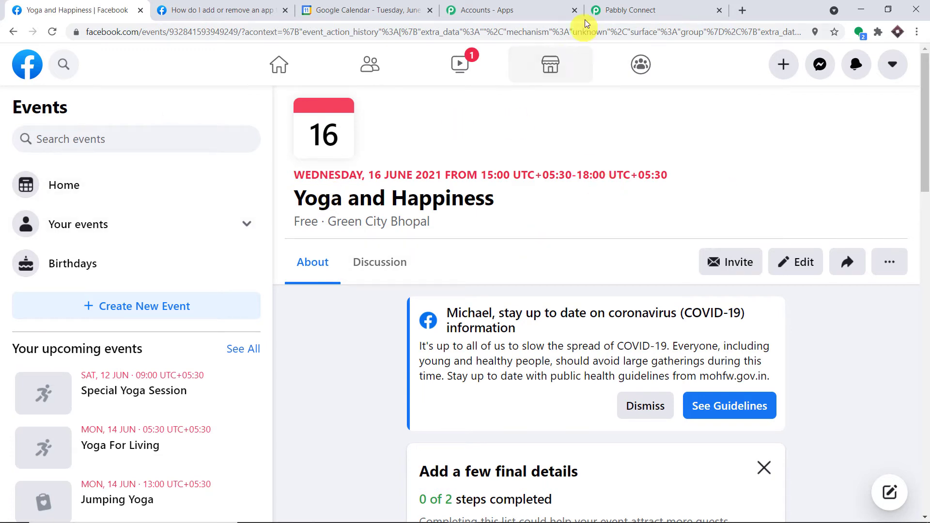
{"action": "left_click", "coordinate": [617, 10]}
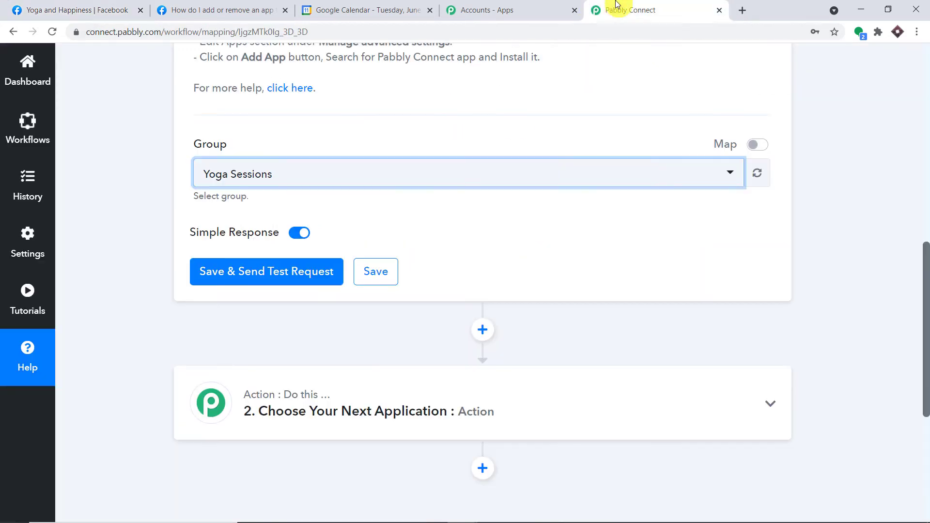
Check the event's details on its Facebook page, return to Pabbly Connect, and save and send a test request for the Yoga Sessions group.
{"action": "left_click", "coordinate": [875, 95]}
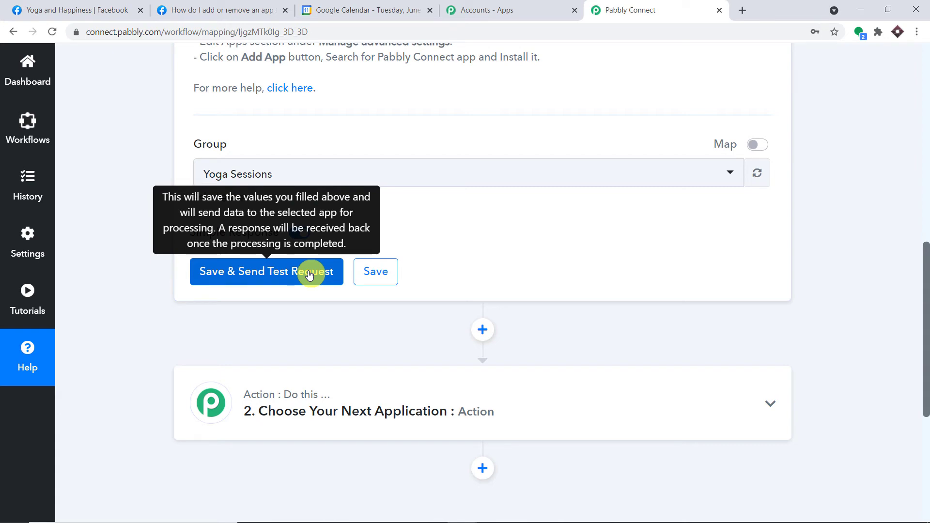
{"action": "left_click", "coordinate": [72, 10]}
{"action": "left_click_drag", "start_coordinate": [278, 196], "coordinate": [499, 197]}
{"action": "left_click", "coordinate": [630, 10]}
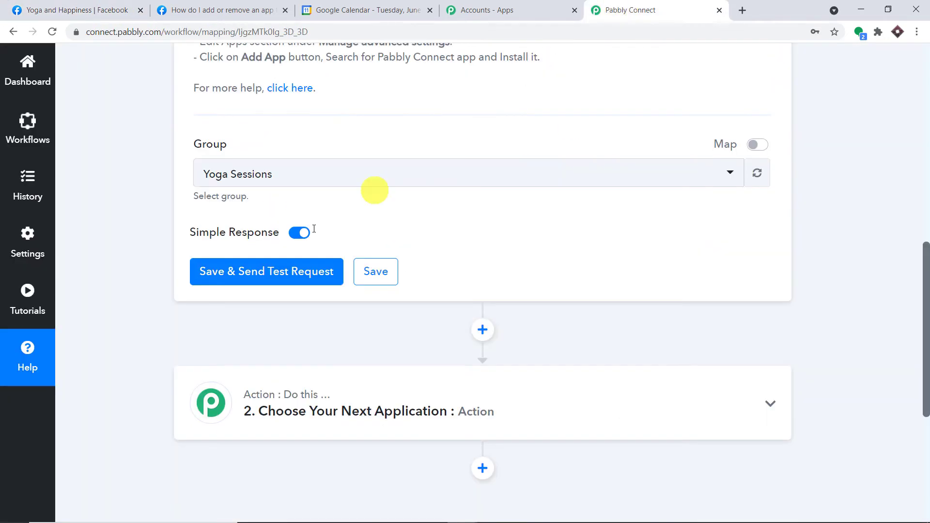
{"action": "left_click", "coordinate": [280, 267]}
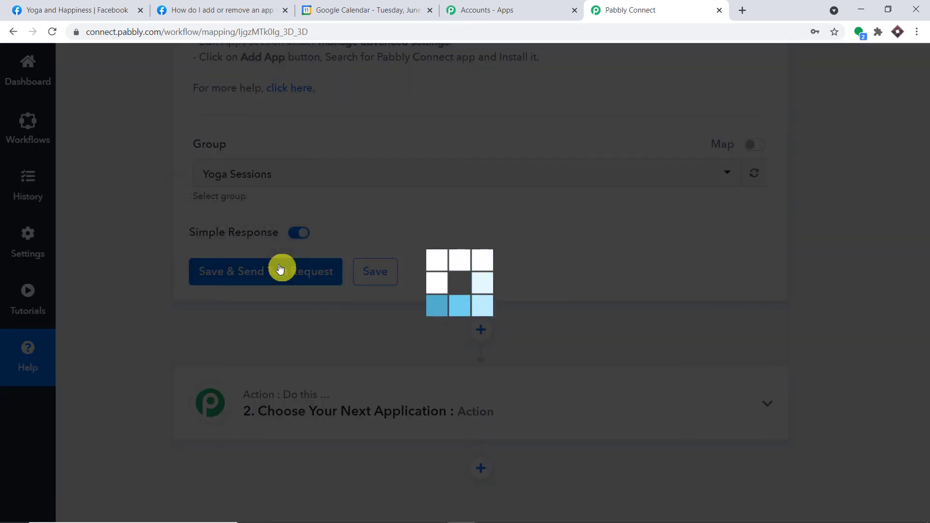
Examine the received response for the event's description, place name, name, start time and end time.
{"action": "scroll", "coordinate": [773, 297], "scroll_direction": "down", "scroll_amount": 2}
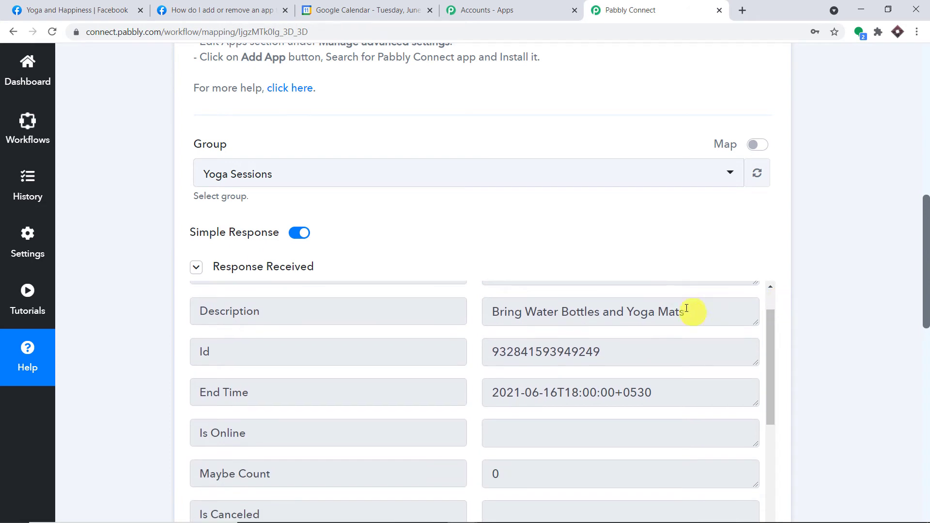
{"action": "left_click_drag", "start_coordinate": [699, 312], "coordinate": [491, 311]}
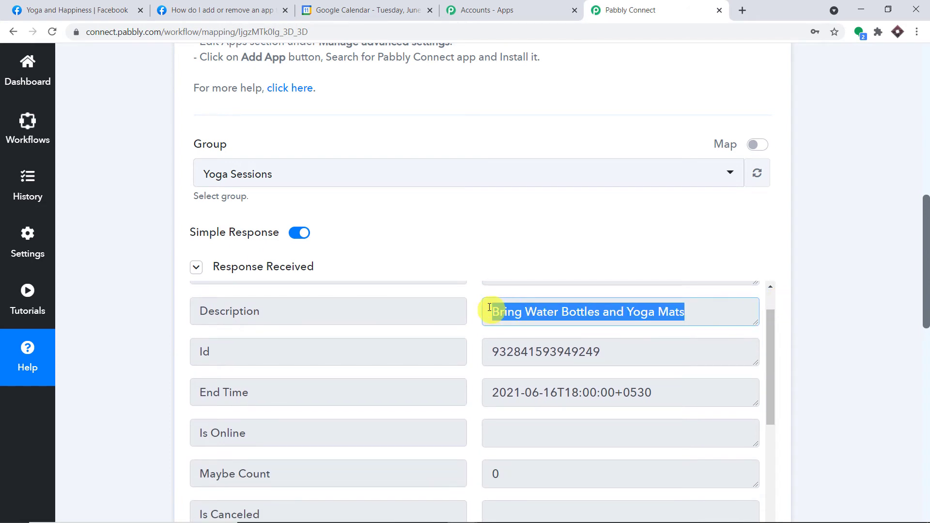
{"action": "left_click_drag", "start_coordinate": [926, 289], "coordinate": [925, 345]}
{"action": "scroll", "coordinate": [562, 272], "scroll_direction": "down", "scroll_amount": 3}
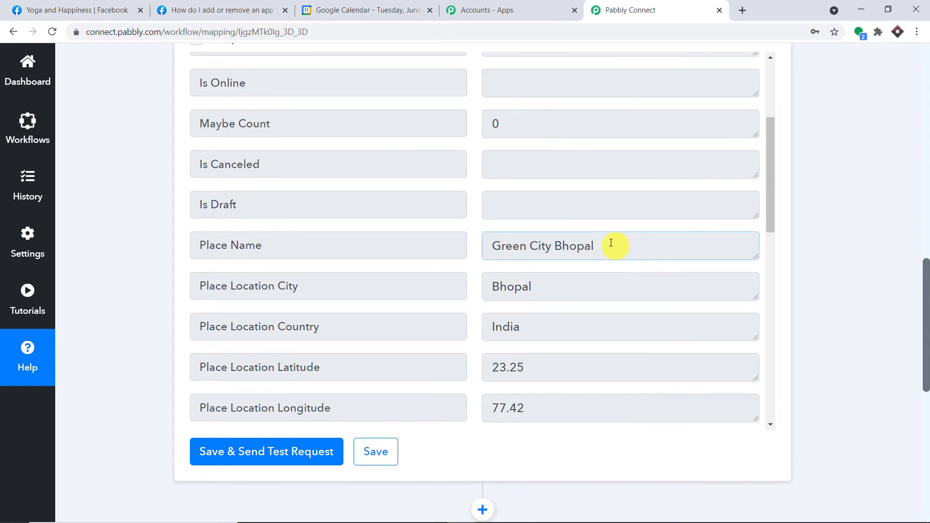
{"action": "left_click_drag", "start_coordinate": [610, 243], "coordinate": [482, 246]}
{"action": "mouse_move", "coordinate": [486, 286]}
{"action": "left_mouse_down"}
{"action": "mouse_move", "coordinate": [544, 284]}
{"action": "mouse_move", "coordinate": [591, 266]}
{"action": "mouse_move", "coordinate": [473, 276]}
{"action": "left_mouse_up"}
{"action": "scroll", "coordinate": [593, 265], "scroll_direction": "down", "scroll_amount": 6}
{"action": "scroll", "coordinate": [603, 255], "scroll_direction": "down", "scroll_amount": 2}
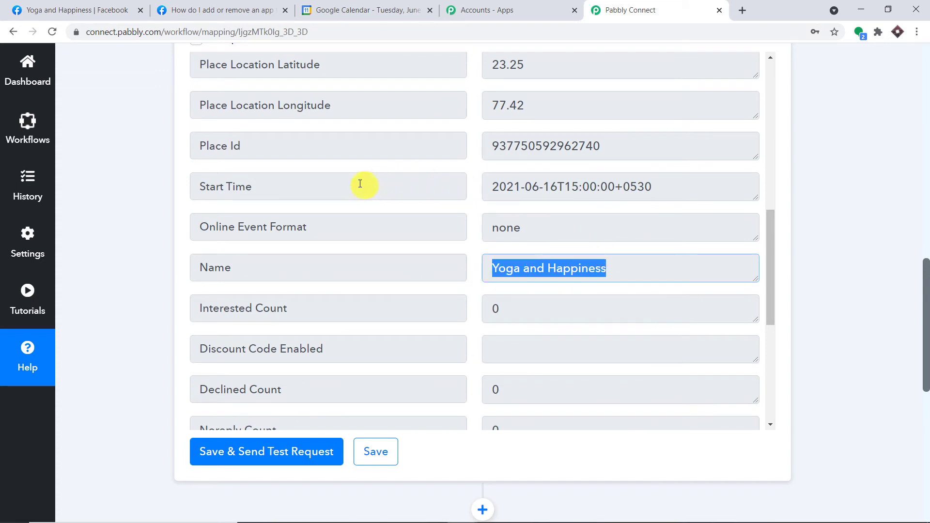
{"action": "left_click_drag", "start_coordinate": [668, 190], "coordinate": [495, 188]}
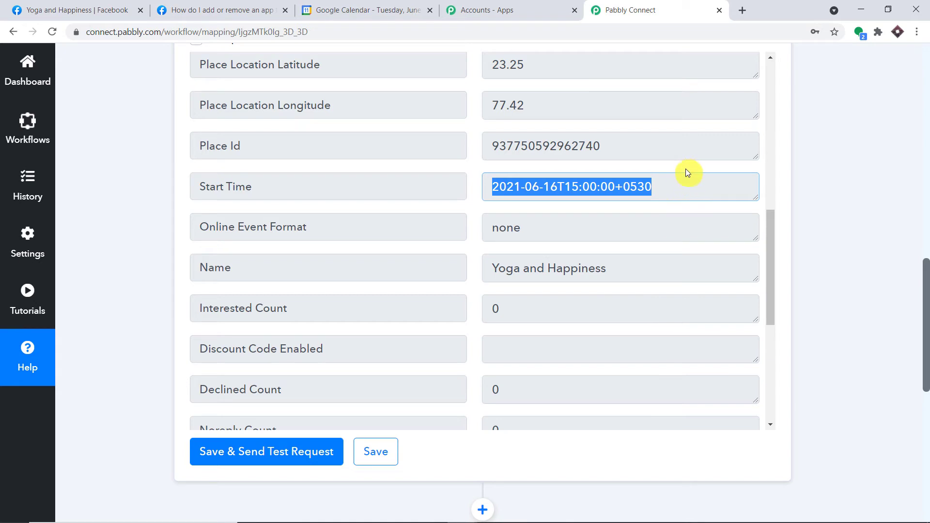
{"action": "scroll", "coordinate": [629, 183], "scroll_direction": "up", "scroll_amount": 5}
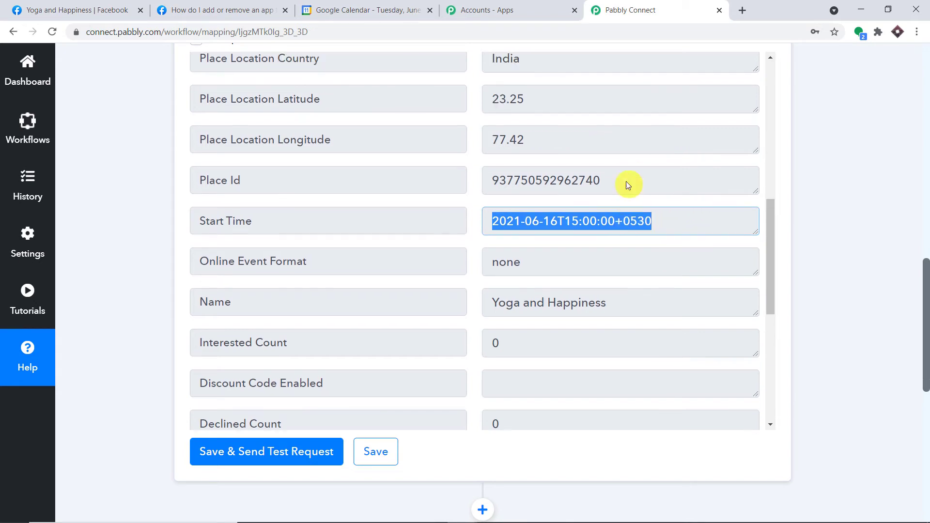
{"action": "scroll", "coordinate": [628, 185], "scroll_direction": "up", "scroll_amount": 4}
{"action": "left_click_drag", "start_coordinate": [663, 163], "coordinate": [484, 165]}
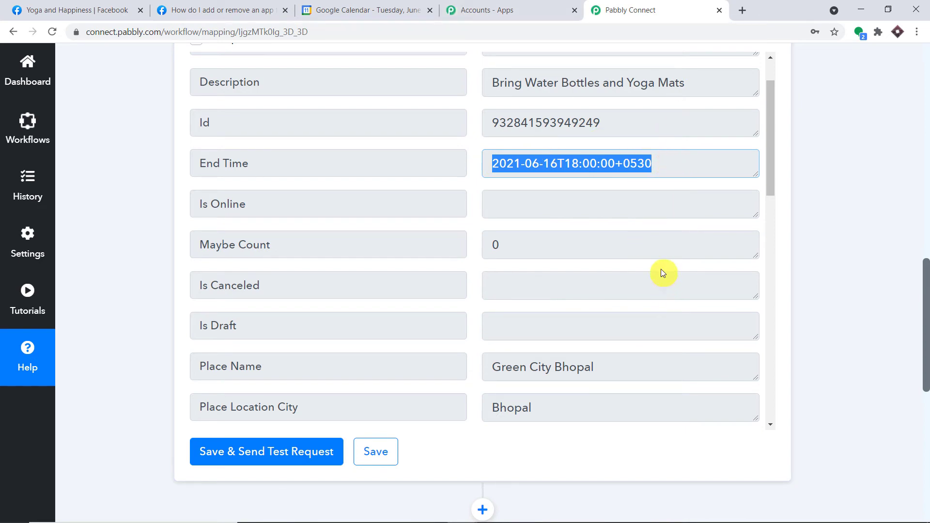
Set the second step's app to Google Calendar and its action event to Create an Event.
{"action": "left_click_drag", "start_coordinate": [929, 296], "coordinate": [924, 405]}
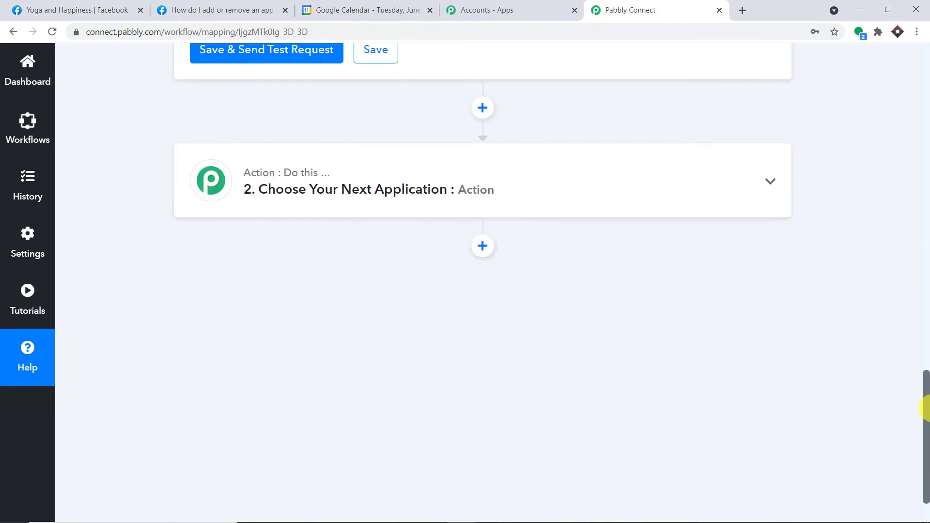
{"action": "left_click", "coordinate": [411, 188]}
{"action": "left_click", "coordinate": [262, 271]}
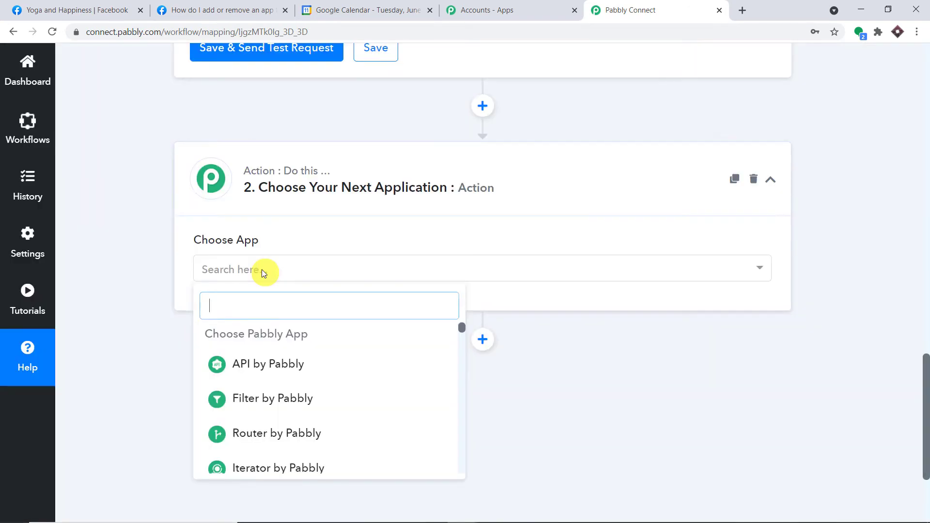
{"action": "type", "text": "googl"}
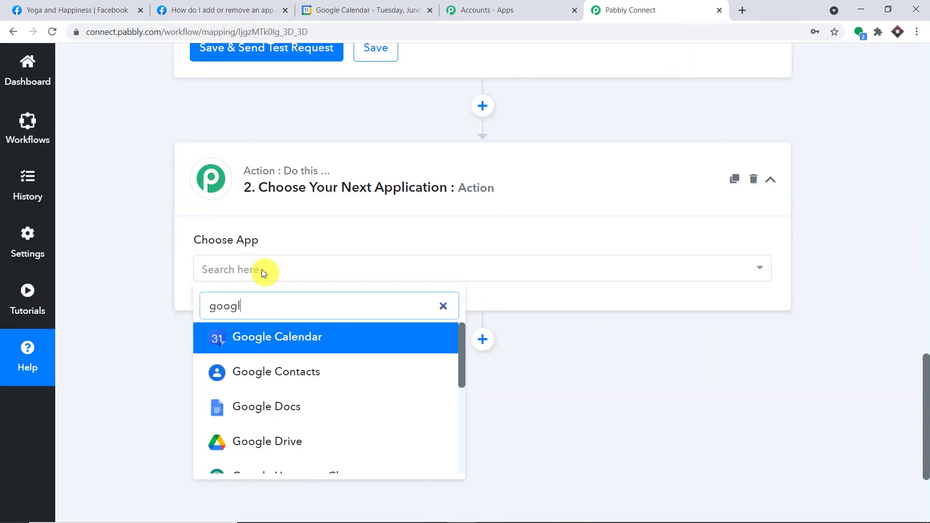
{"action": "type", "text": "e ca"}
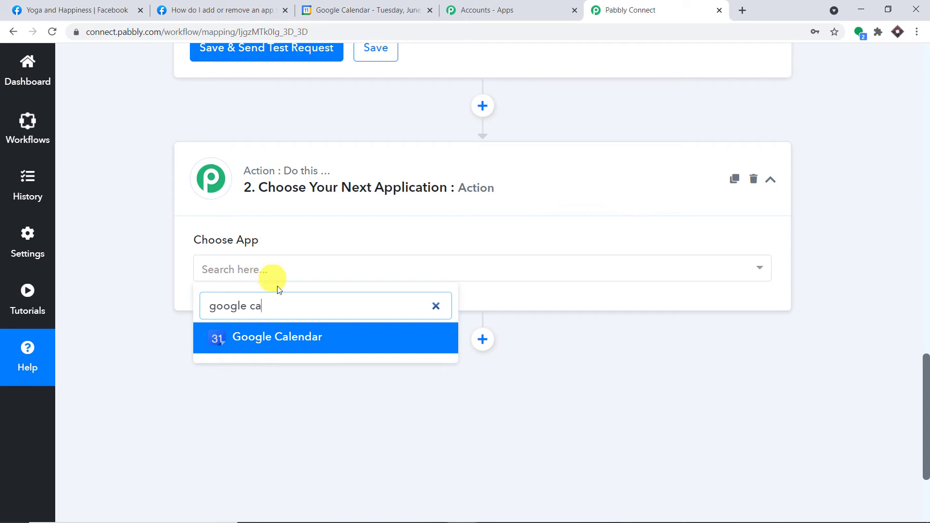
{"action": "left_click", "coordinate": [332, 338]}
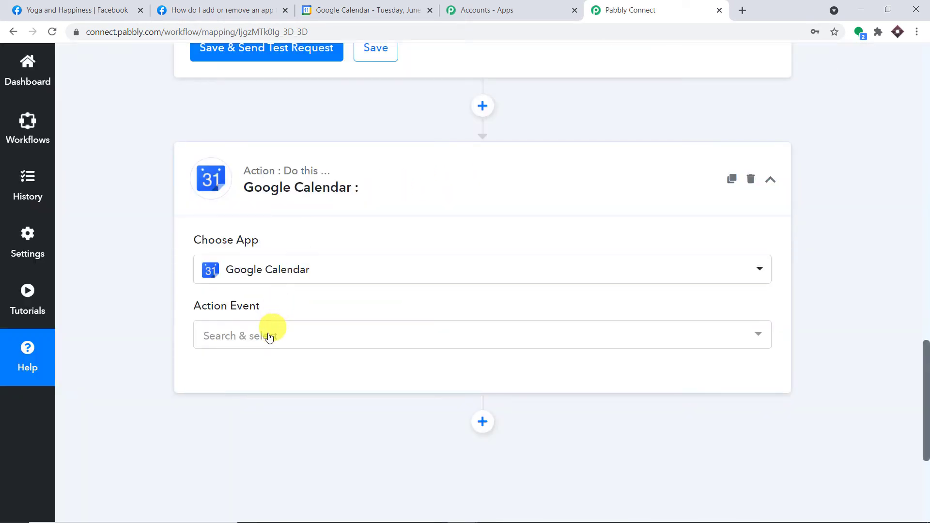
{"action": "left_click", "coordinate": [269, 338]}
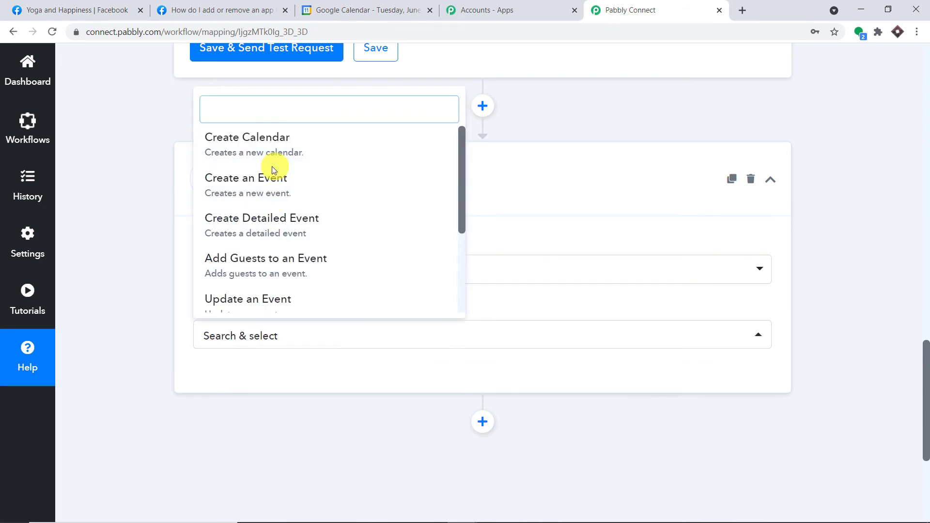
{"action": "left_click", "coordinate": [274, 179]}
Add a new Google Calendar connection, choosing the Google account and allowing Pabbly Connect Calendar access.
{"action": "left_click", "coordinate": [221, 374]}
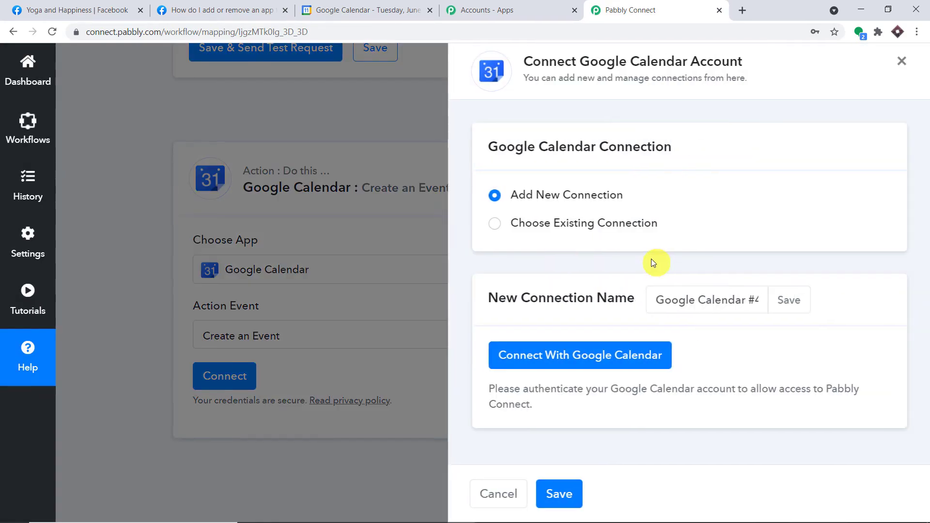
{"action": "left_click", "coordinate": [617, 355]}
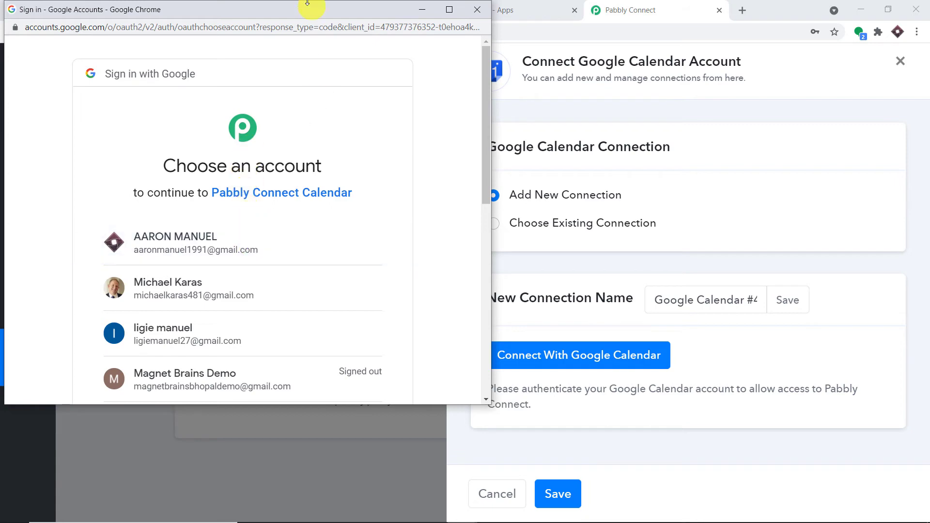
{"action": "left_click_drag", "start_coordinate": [305, 9], "coordinate": [743, 71]}
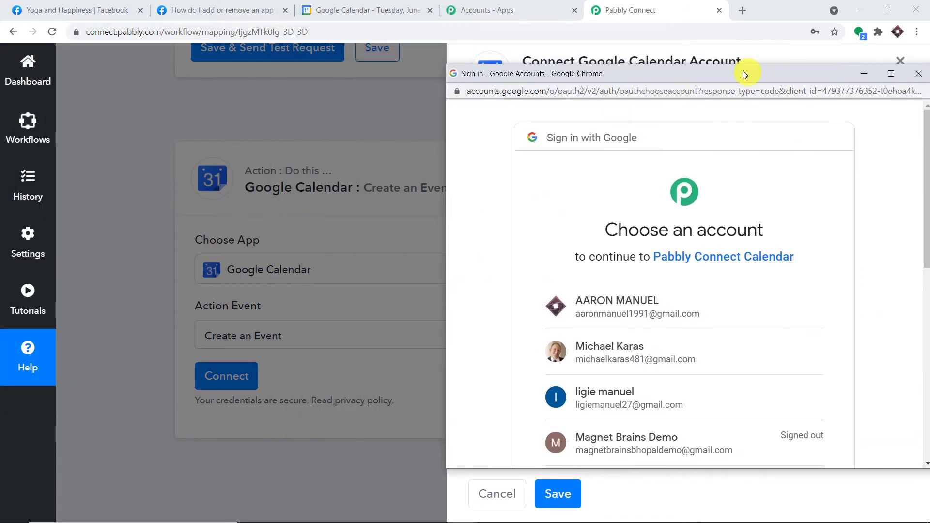
{"action": "left_click", "coordinate": [637, 316]}
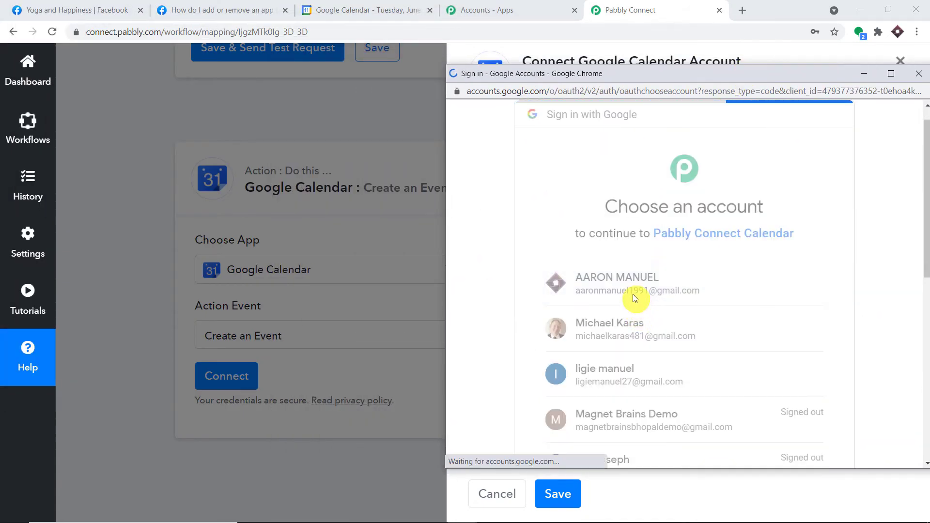
{"action": "scroll", "coordinate": [620, 251], "scroll_direction": "down", "scroll_amount": 3}
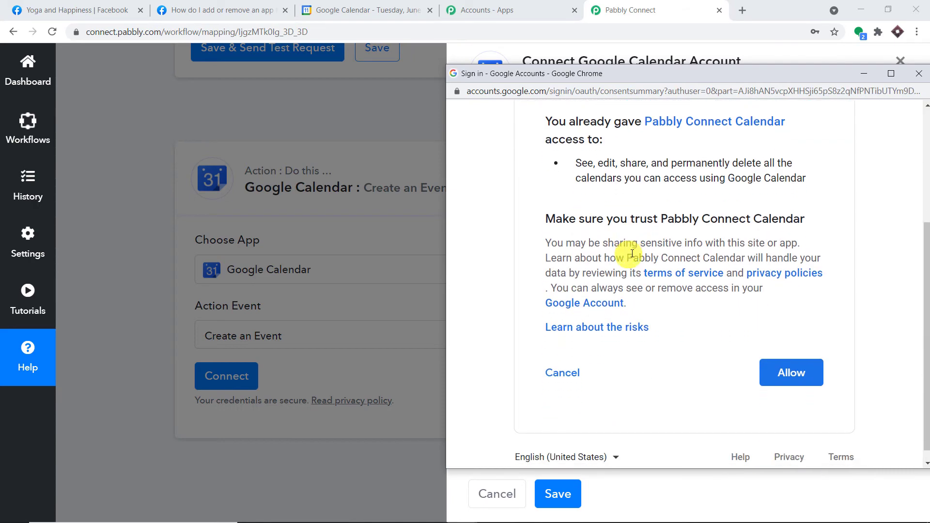
{"action": "left_click", "coordinate": [803, 371]}
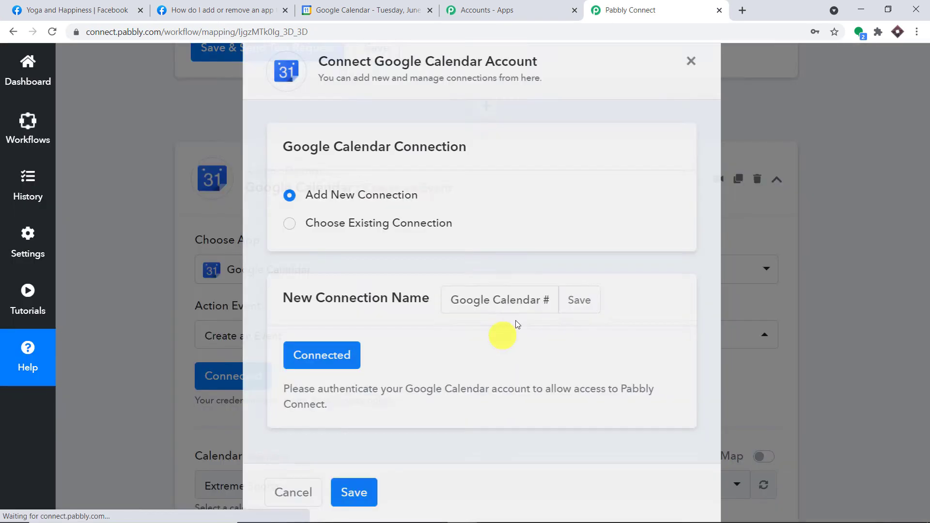
Compare the calendars offered for the action step with the My calendars list in Google Calendar.
{"action": "scroll", "coordinate": [517, 303], "scroll_direction": "down", "scroll_amount": 5}
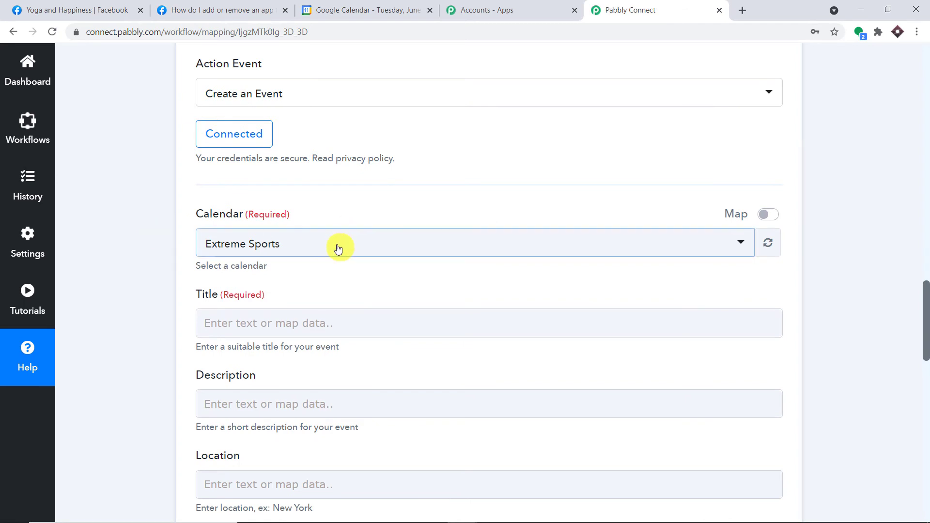
{"action": "left_click", "coordinate": [338, 248]}
{"action": "scroll", "coordinate": [351, 365], "scroll_direction": "down", "scroll_amount": 5}
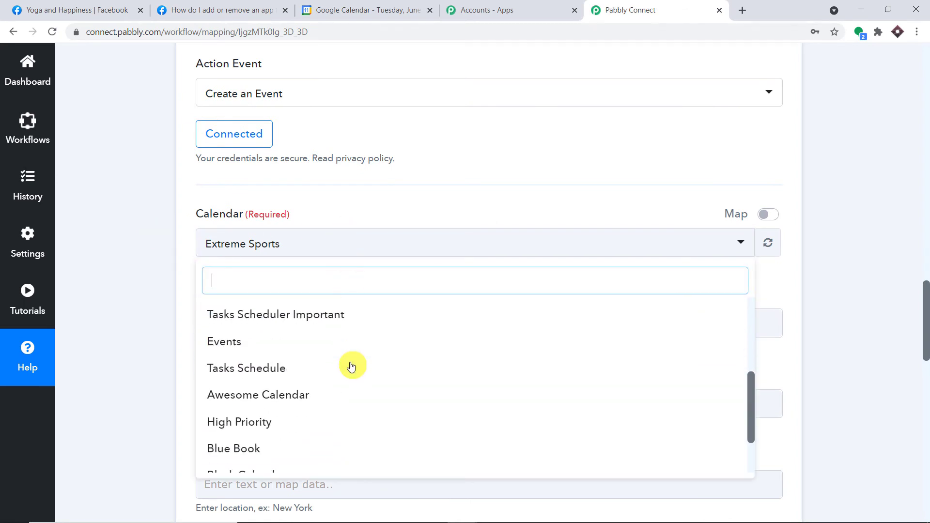
{"action": "left_click", "coordinate": [335, 10]}
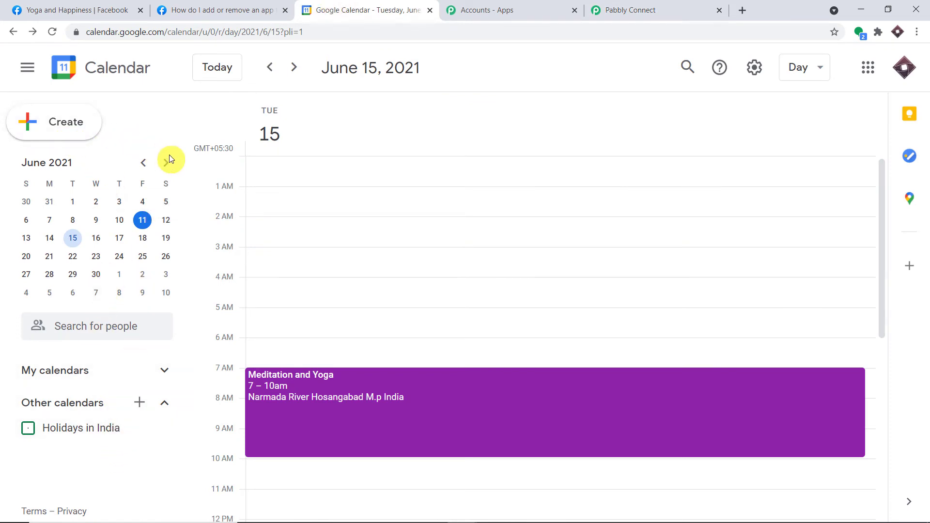
{"action": "left_click", "coordinate": [164, 370]}
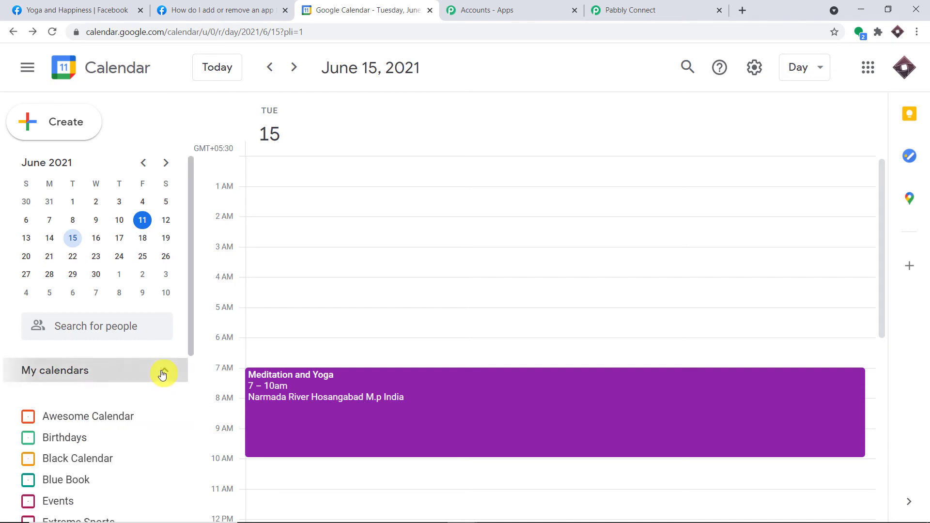
{"action": "scroll", "coordinate": [164, 380], "scroll_direction": "down", "scroll_amount": 6}
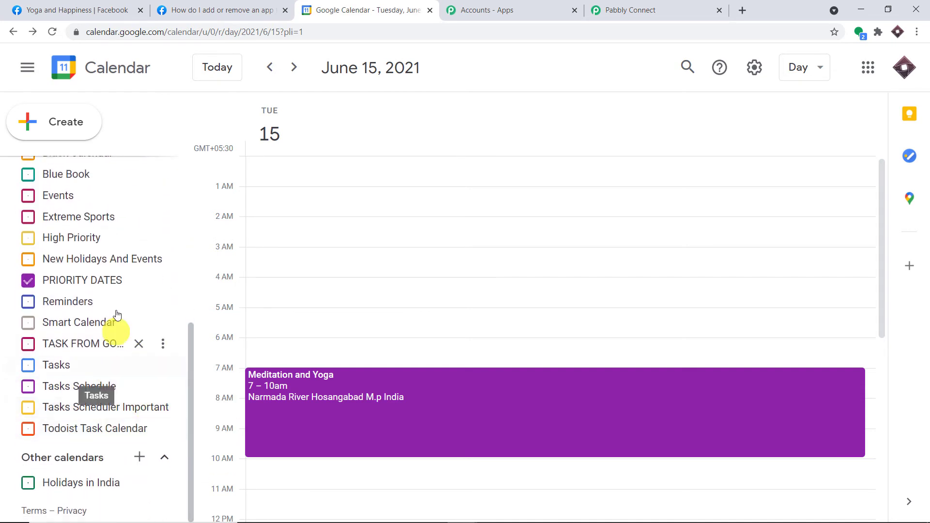
{"action": "left_click", "coordinate": [625, 10]}
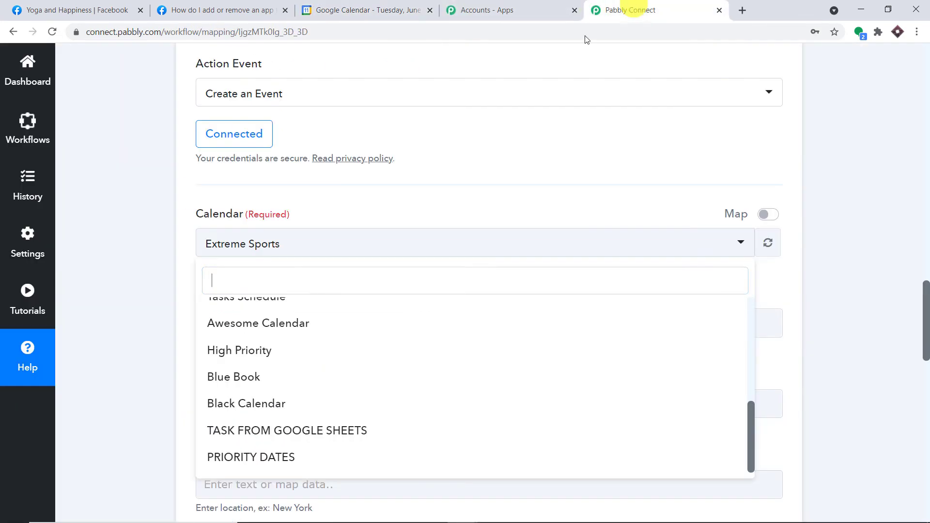
Switch to Google Calendar and create a new calendar named "Yoga Calendar".
{"action": "left_click", "coordinate": [368, 10]}
{"action": "scroll", "coordinate": [162, 315], "scroll_direction": "up", "scroll_amount": 5}
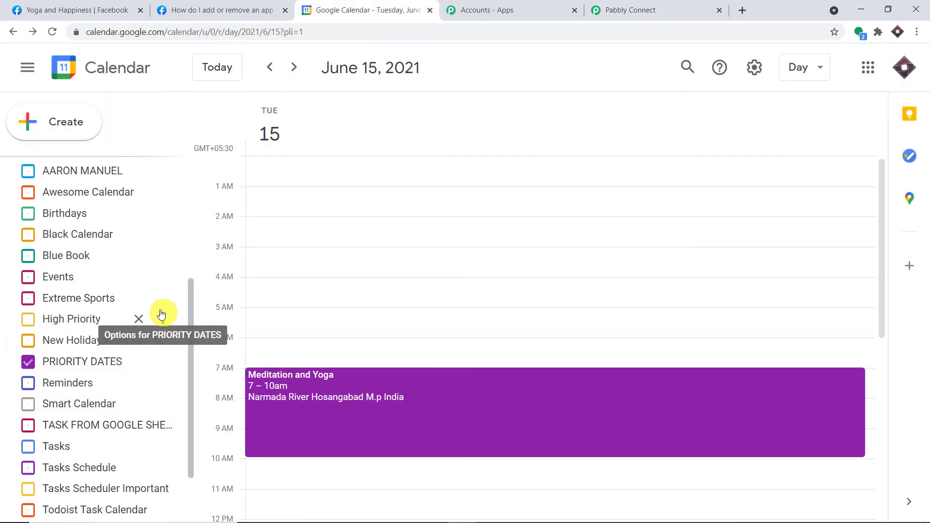
{"action": "scroll", "coordinate": [161, 314], "scroll_direction": "up", "scroll_amount": 3}
{"action": "left_click", "coordinate": [396, 161]}
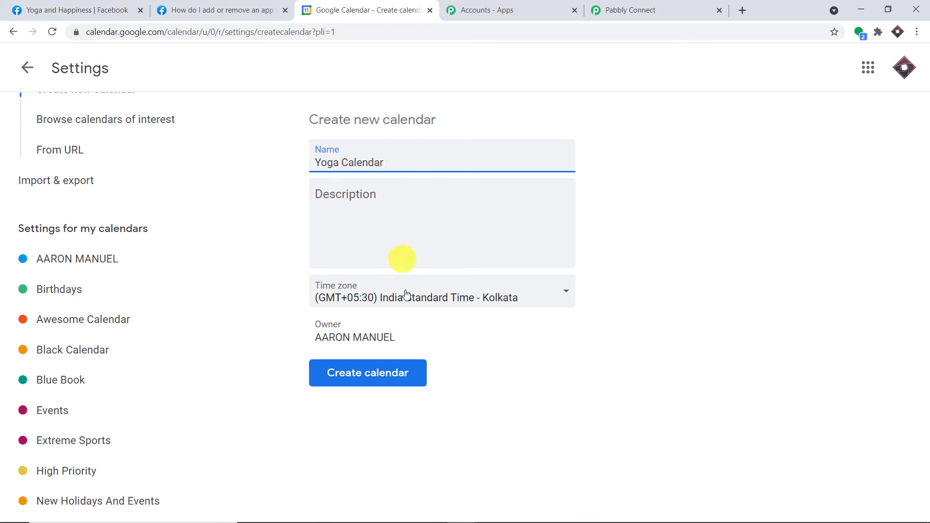
{"action": "left_click", "coordinate": [391, 379]}
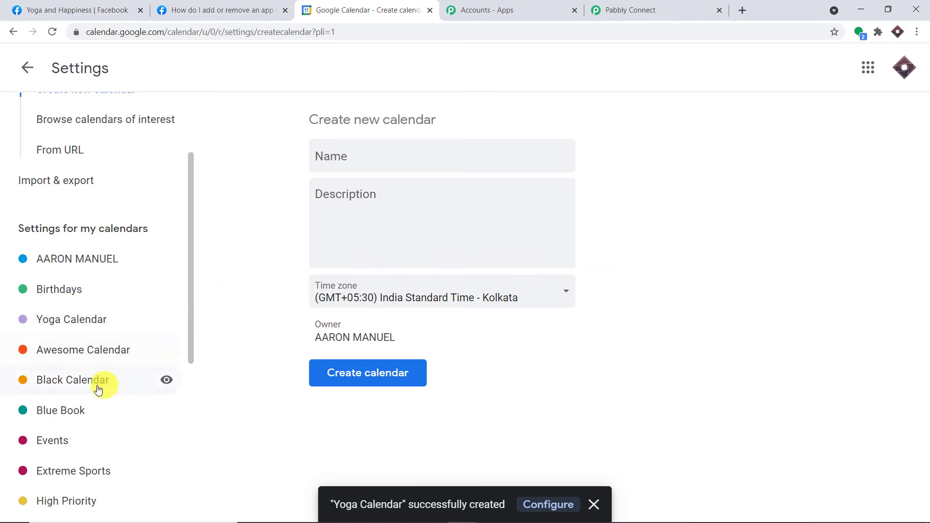
Return to the main calendar view, check My calendars for Yoga Calendar, and switch back to Pabbly Connect.
{"action": "scroll", "coordinate": [97, 145], "scroll_direction": "up", "scroll_amount": 3}
{"action": "left_click", "coordinate": [27, 68]}
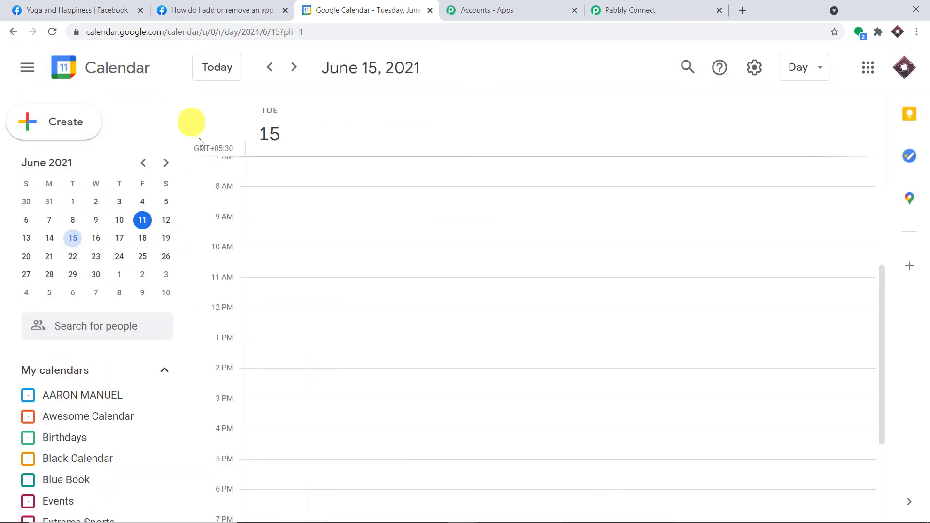
{"action": "scroll", "coordinate": [131, 411], "scroll_direction": "down", "scroll_amount": 2}
{"action": "scroll", "coordinate": [131, 411], "scroll_direction": "down", "scroll_amount": 6}
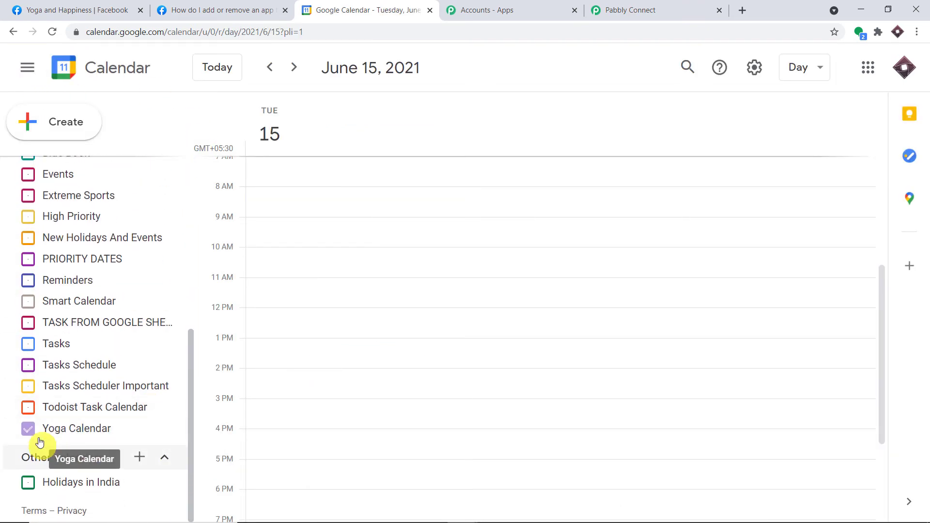
{"action": "scroll", "coordinate": [106, 424], "scroll_direction": "up", "scroll_amount": 4}
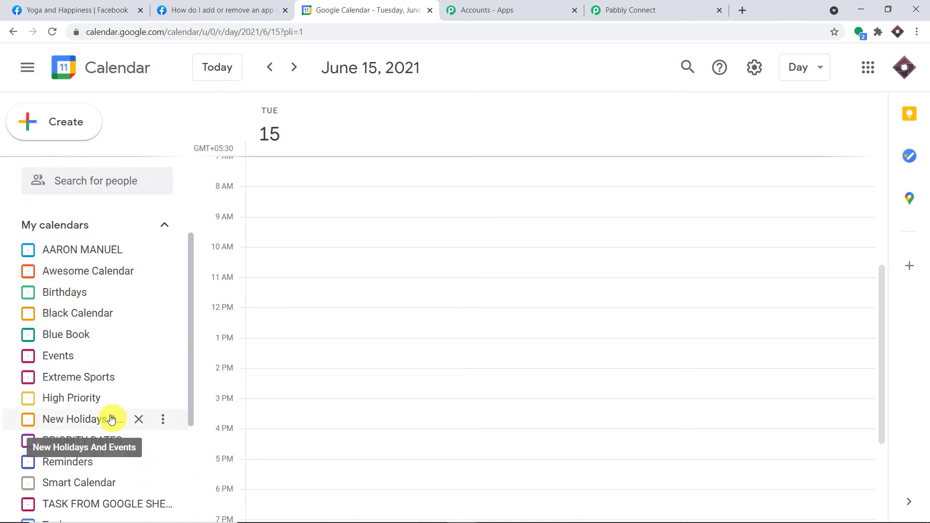
{"action": "scroll", "coordinate": [113, 418], "scroll_direction": "down", "scroll_amount": 3}
{"action": "left_click", "coordinate": [630, 10]}
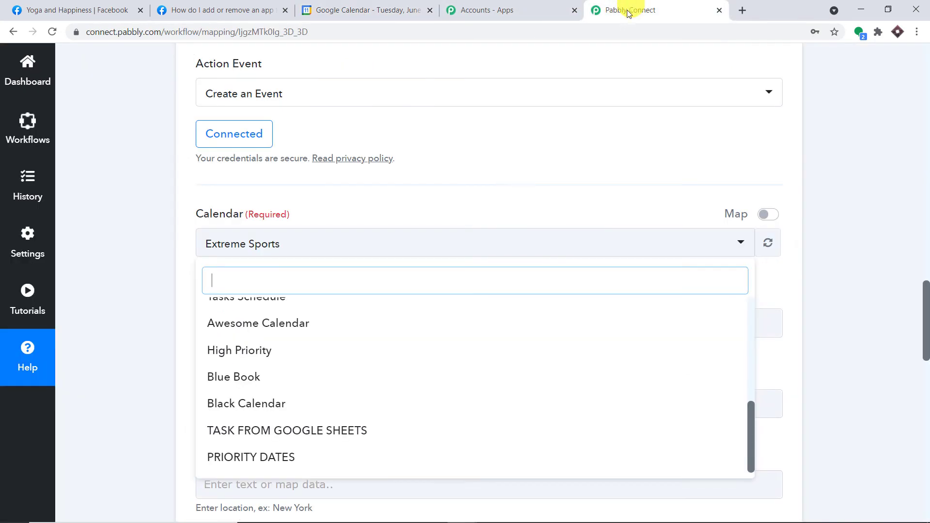
Refresh the calendar list of the Create an Event action and select Yoga Calendar.
{"action": "left_click", "coordinate": [771, 247]}
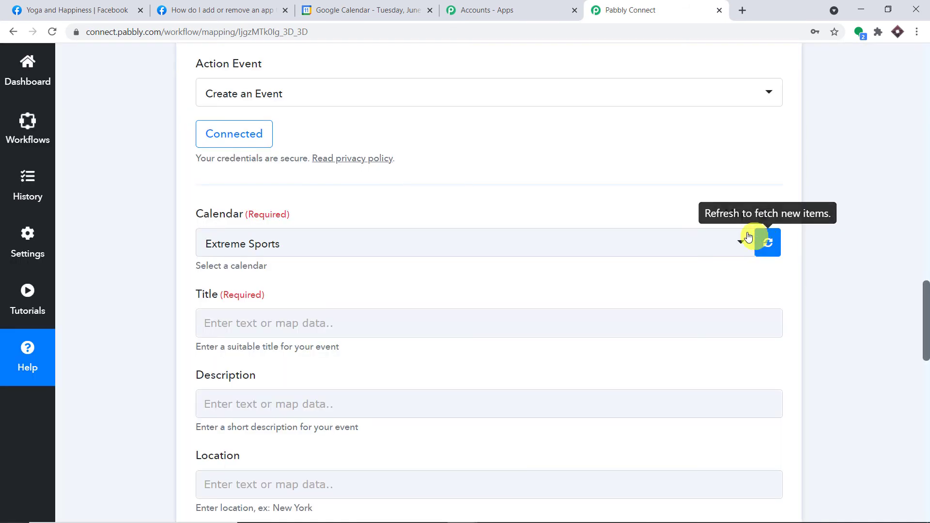
{"action": "left_click", "coordinate": [505, 251]}
{"action": "scroll", "coordinate": [509, 301], "scroll_direction": "down", "scroll_amount": 6}
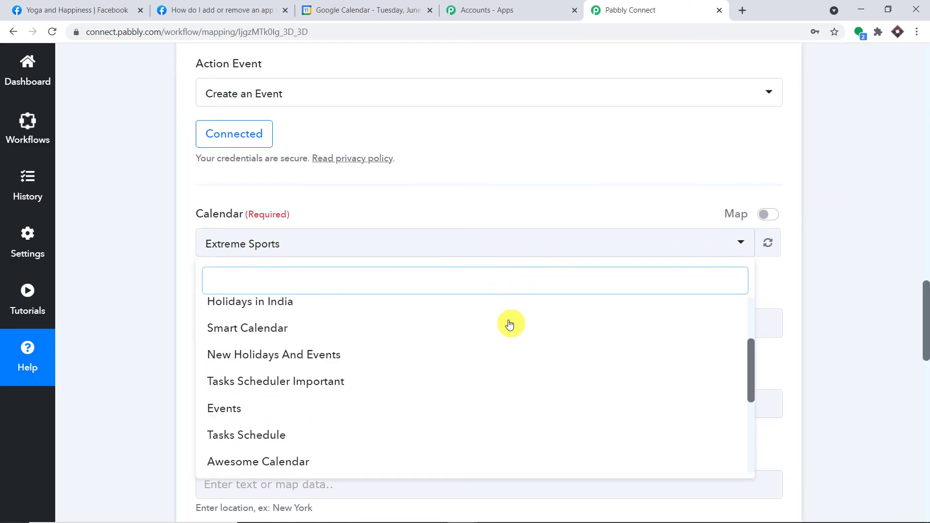
{"action": "left_click", "coordinate": [364, 458]}
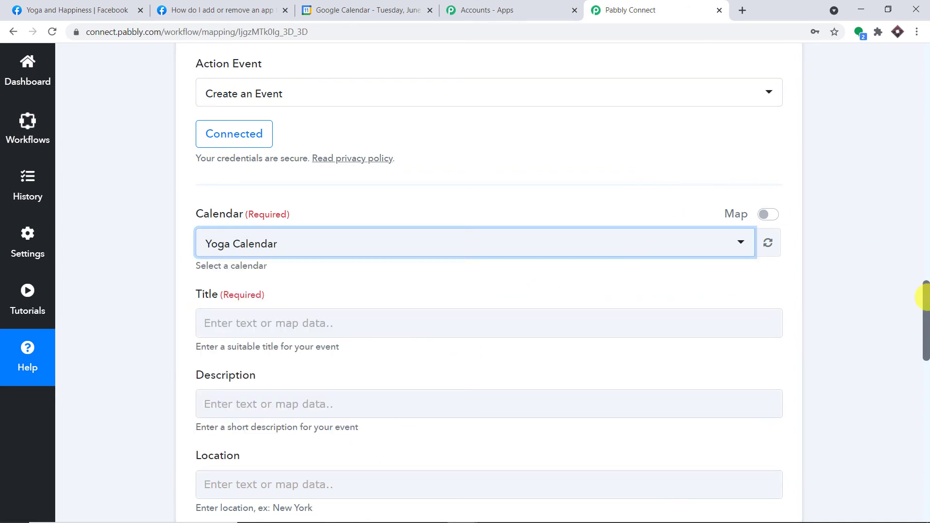
Review the event fields to fill in and examine the Facebook Groups trigger response for the matching event details.
{"action": "scroll", "coordinate": [925, 305], "scroll_direction": "down", "scroll_amount": 1}
{"action": "left_click_drag", "start_coordinate": [926, 310], "coordinate": [925, 337]}
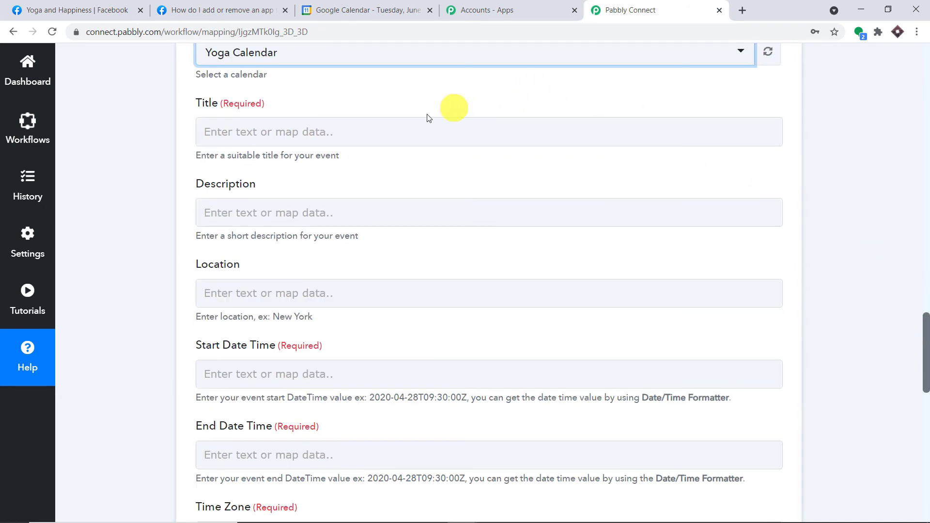
{"action": "left_click", "coordinate": [925, 202]}
{"action": "left_click", "coordinate": [926, 202]}
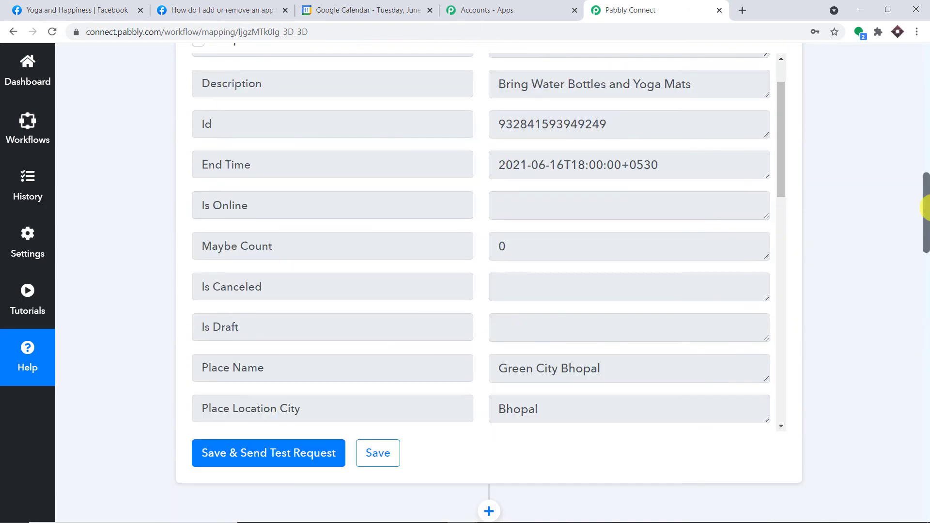
{"action": "scroll", "coordinate": [639, 228], "scroll_direction": "down", "scroll_amount": 10}
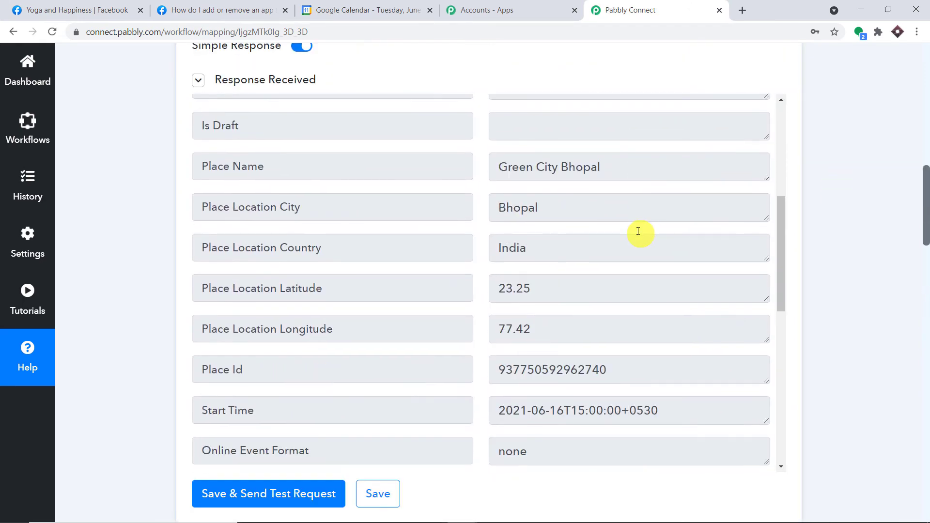
{"action": "left_click_drag", "start_coordinate": [621, 252], "coordinate": [436, 266]}
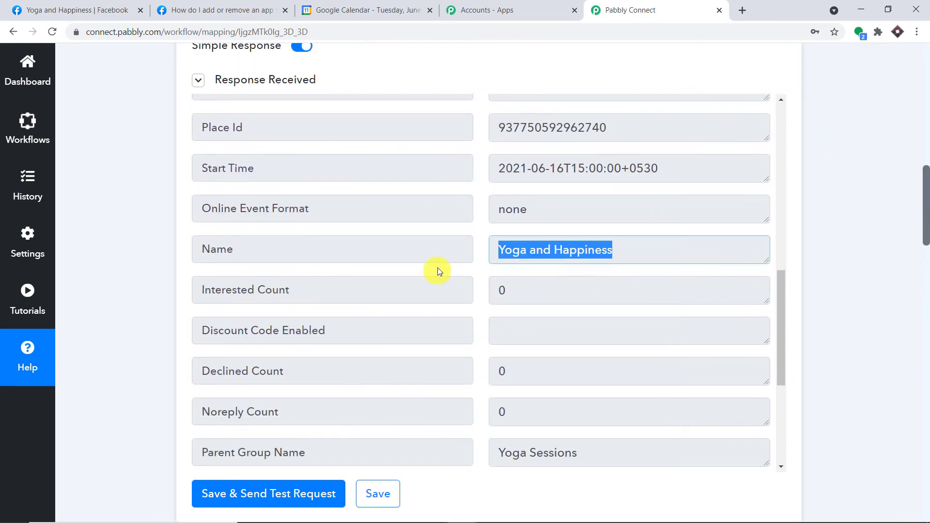
{"action": "scroll", "coordinate": [925, 263], "scroll_direction": "down", "scroll_amount": 3}
{"action": "scroll", "coordinate": [926, 263], "scroll_direction": "down", "scroll_amount": 7}
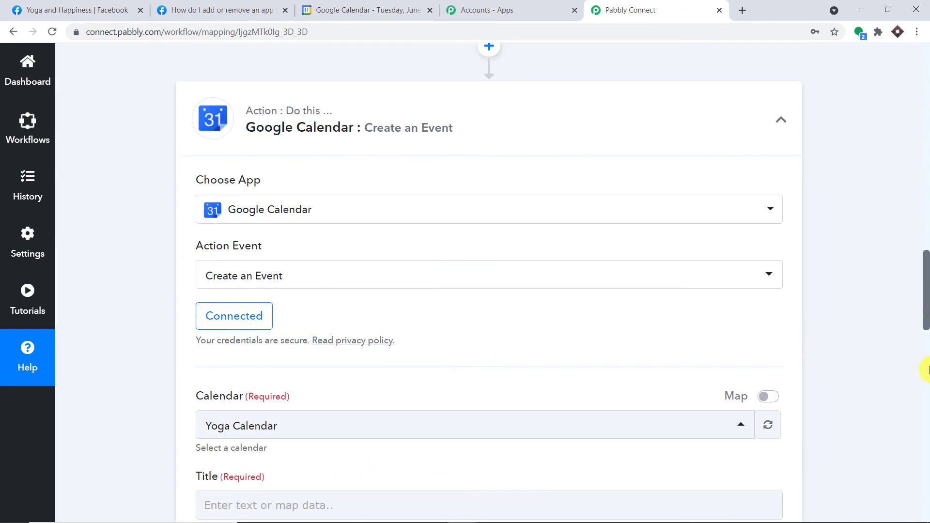
Map the event Title to the Name field (Yoga and Happiness) from the Facebook Groups: New Event data.
{"action": "scroll", "coordinate": [926, 298], "scroll_direction": "down", "scroll_amount": 7}
{"action": "left_click", "coordinate": [301, 171]}
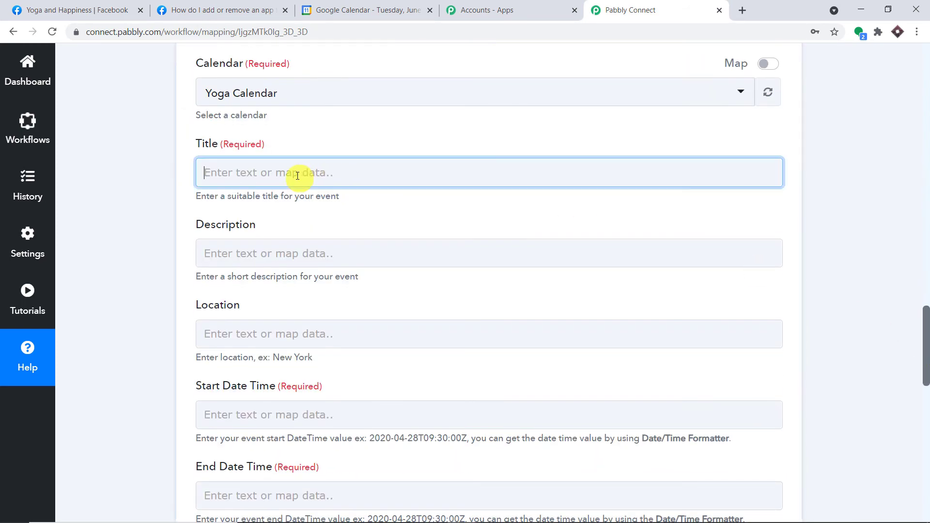
{"action": "left_click", "coordinate": [364, 303]}
{"action": "scroll", "coordinate": [446, 359], "scroll_direction": "down", "scroll_amount": 4}
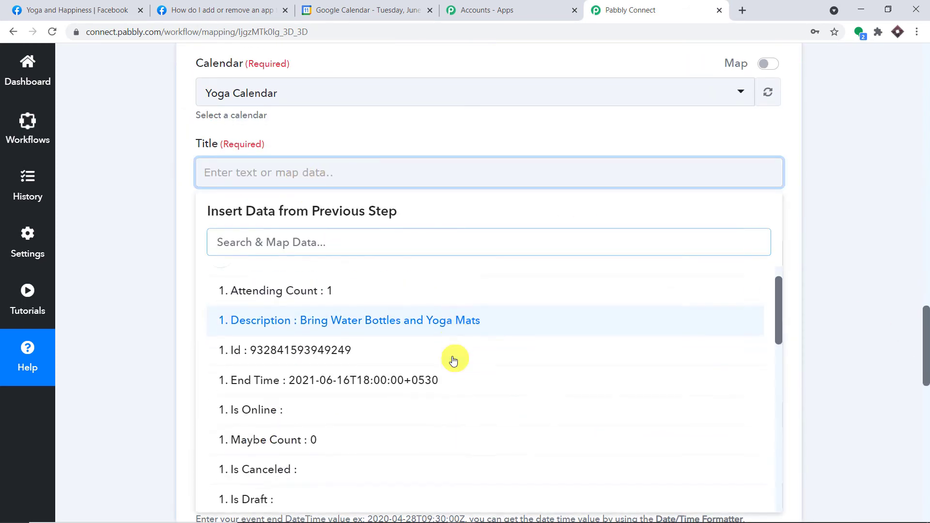
{"action": "scroll", "coordinate": [457, 369], "scroll_direction": "down", "scroll_amount": 10}
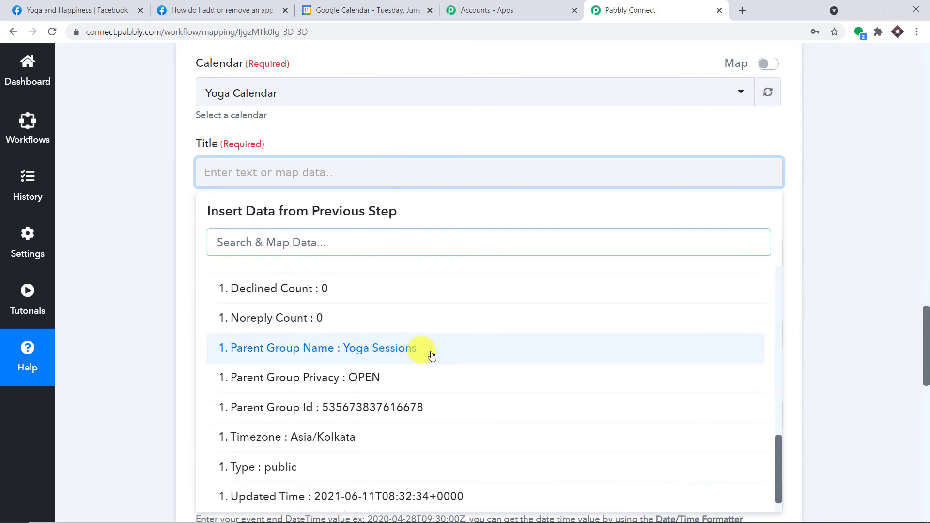
{"action": "scroll", "coordinate": [434, 357], "scroll_direction": "down", "scroll_amount": 1}
{"action": "scroll", "coordinate": [436, 358], "scroll_direction": "up", "scroll_amount": 5}
{"action": "scroll", "coordinate": [436, 359], "scroll_direction": "up", "scroll_amount": 1}
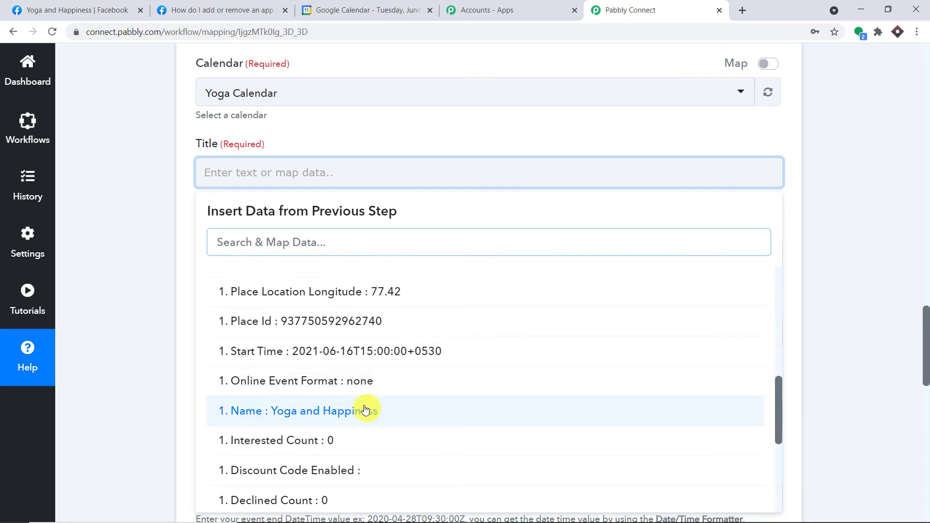
{"action": "left_click", "coordinate": [365, 409]}
{"action": "left_click", "coordinate": [887, 183]}
Map the event Description to the Facebook Groups Description field (Bring Water Bottles and Yoga Mats).
{"action": "scroll", "coordinate": [885, 184], "scroll_direction": "down", "scroll_amount": 1}
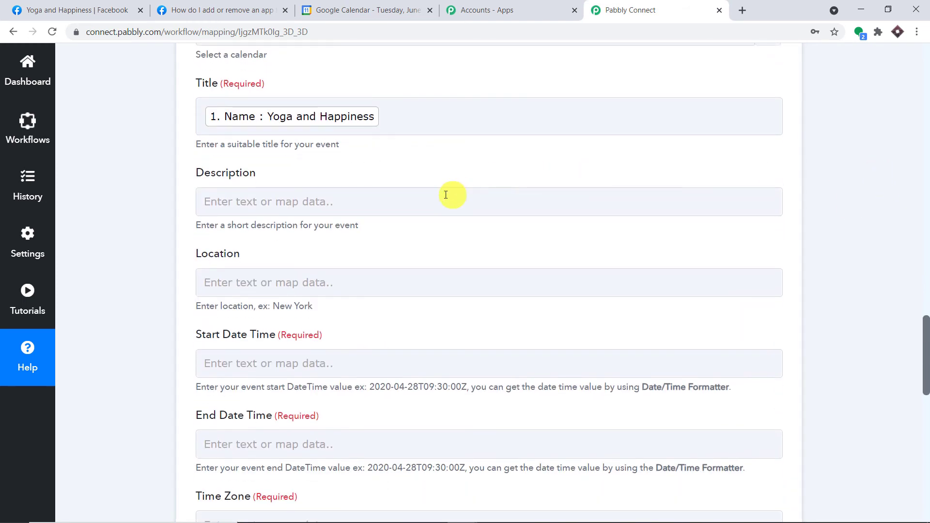
{"action": "left_click", "coordinate": [432, 206]}
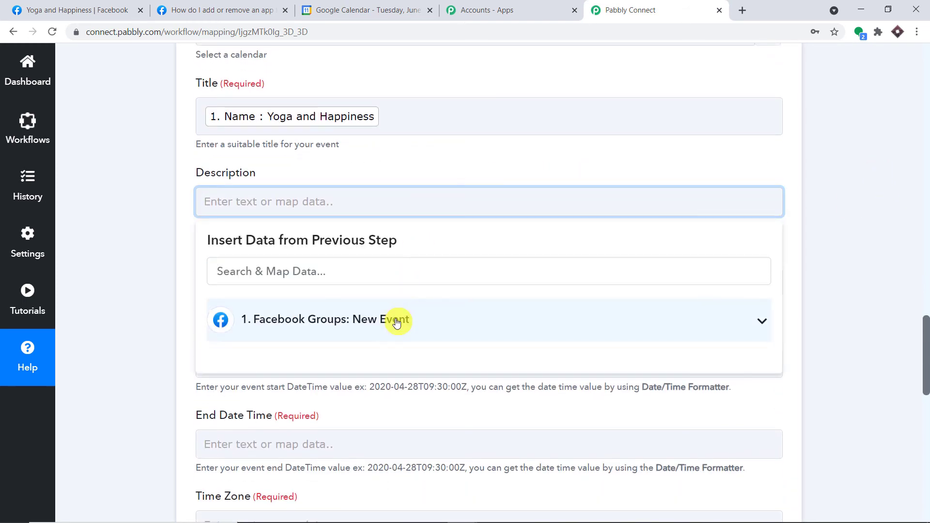
{"action": "left_click", "coordinate": [418, 322]}
{"action": "scroll", "coordinate": [438, 335], "scroll_direction": "down", "scroll_amount": 1}
{"action": "left_click", "coordinate": [445, 335]}
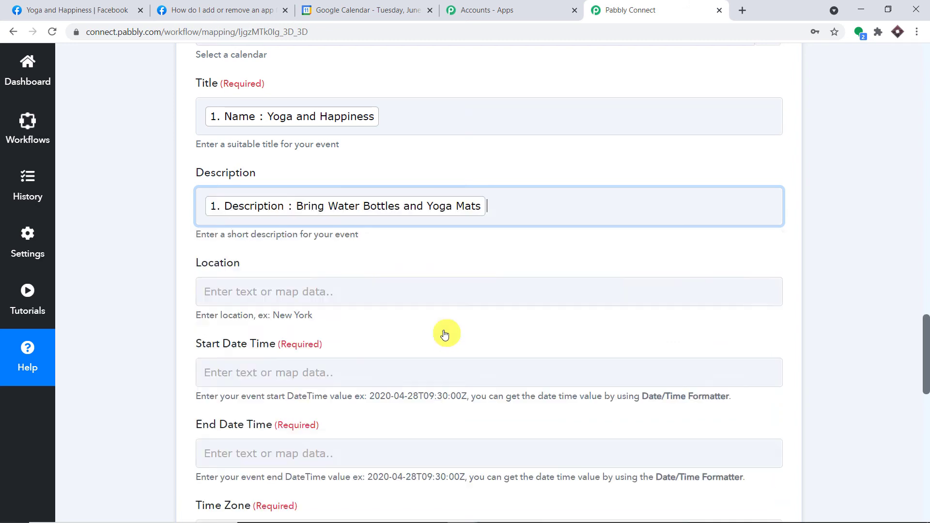
{"action": "left_click", "coordinate": [886, 232]}
Map the event Location to the Facebook Groups Place Name field (Green City Bhopal).
{"action": "scroll", "coordinate": [710, 268], "scroll_direction": "down", "scroll_amount": 1}
{"action": "left_click", "coordinate": [413, 236]}
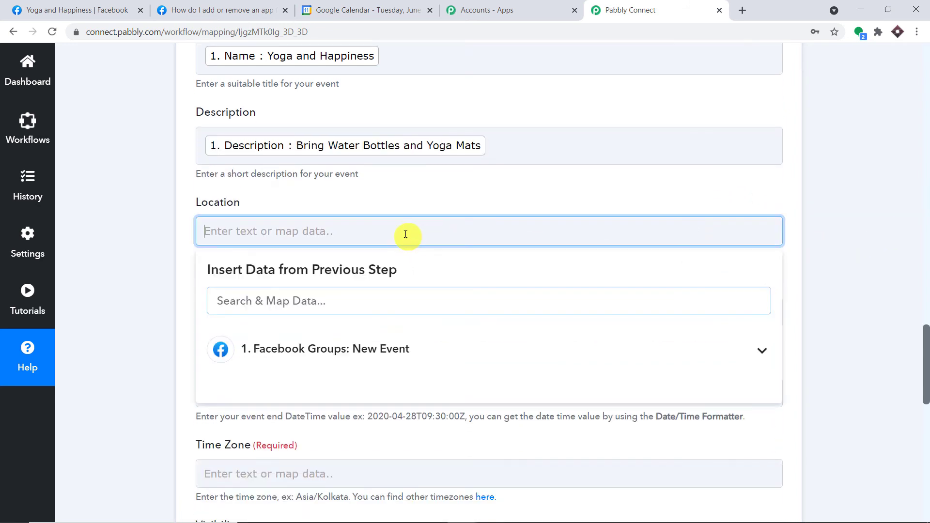
{"action": "left_click", "coordinate": [380, 359]}
{"action": "scroll", "coordinate": [454, 376], "scroll_direction": "down", "scroll_amount": 2}
{"action": "scroll", "coordinate": [455, 377], "scroll_direction": "down", "scroll_amount": 3}
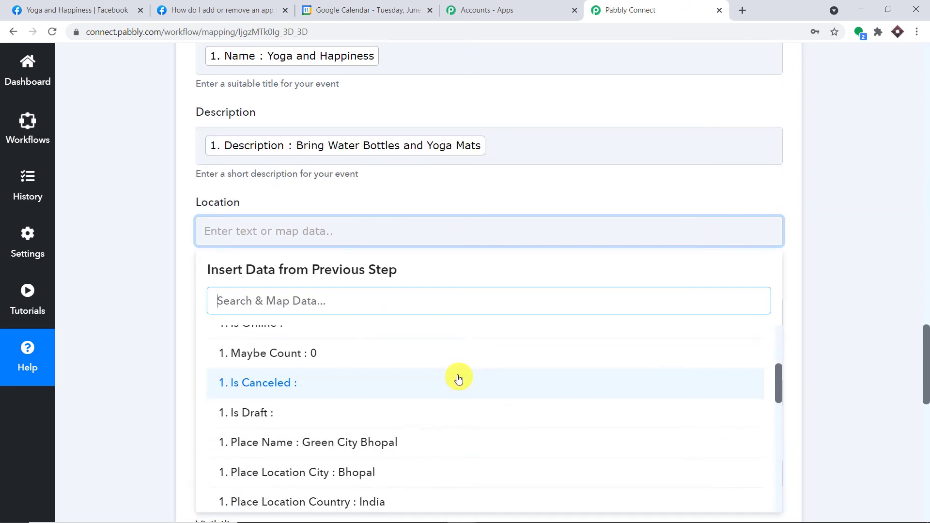
{"action": "left_click", "coordinate": [440, 380]}
{"action": "left_click", "coordinate": [896, 208]}
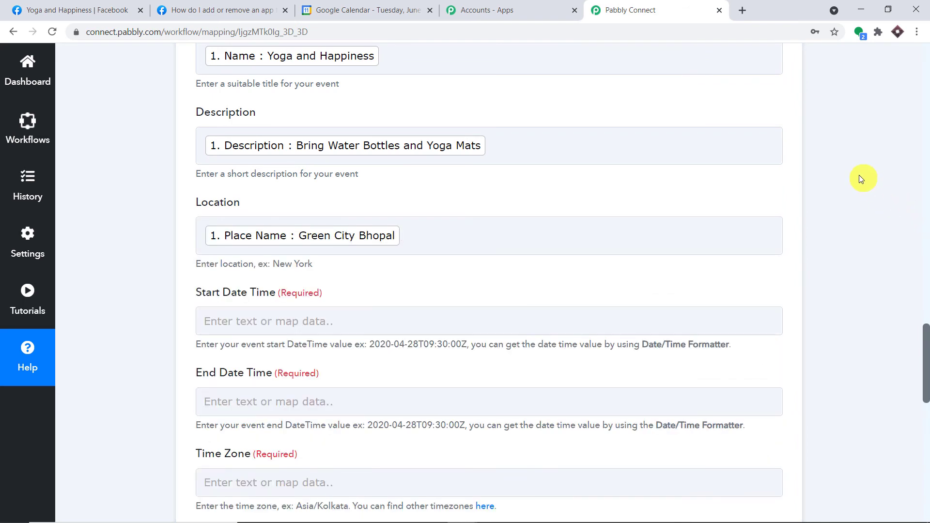
Map Start Date Time to the Facebook Groups Start Time field (2021-06-16T15:00:00+0530).
{"action": "scroll", "coordinate": [865, 170], "scroll_direction": "down", "scroll_amount": 2}
{"action": "left_click", "coordinate": [429, 203]}
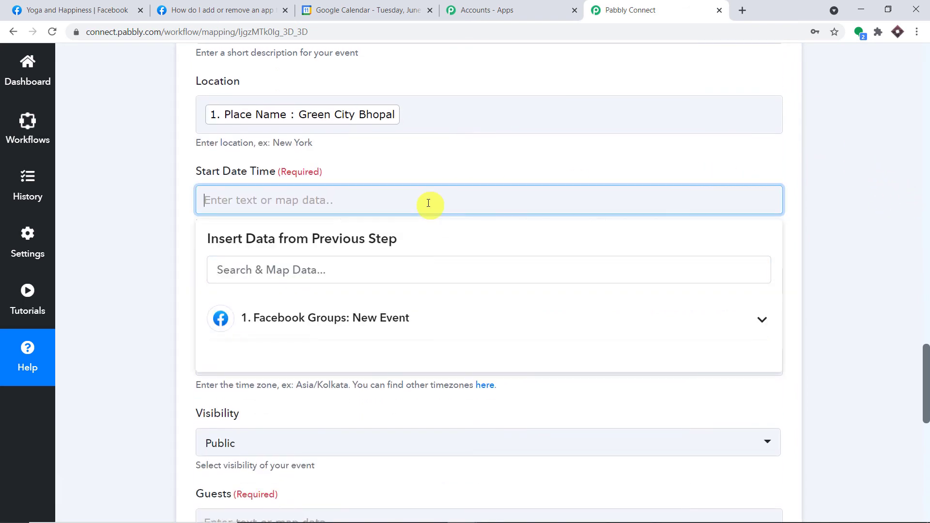
{"action": "left_click", "coordinate": [427, 320]}
{"action": "scroll", "coordinate": [465, 359], "scroll_direction": "down", "scroll_amount": 5}
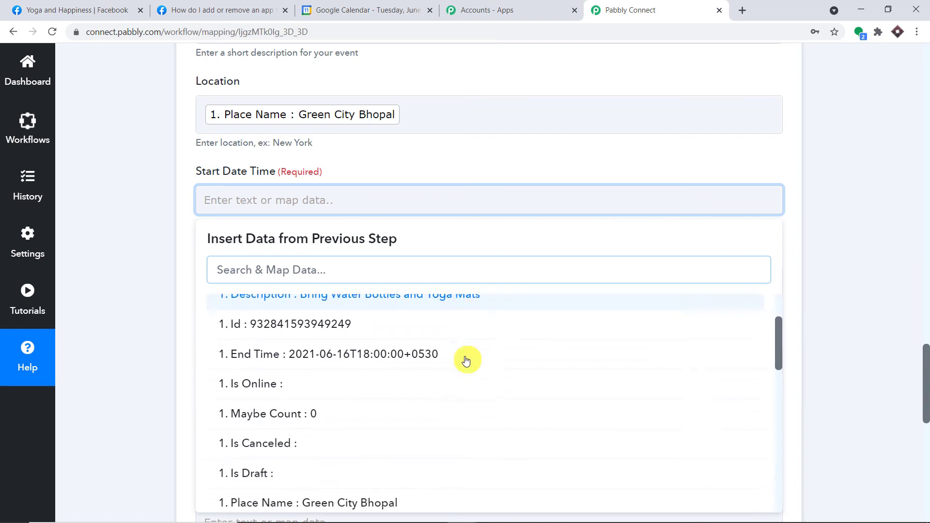
{"action": "scroll", "coordinate": [468, 364], "scroll_direction": "down", "scroll_amount": 4}
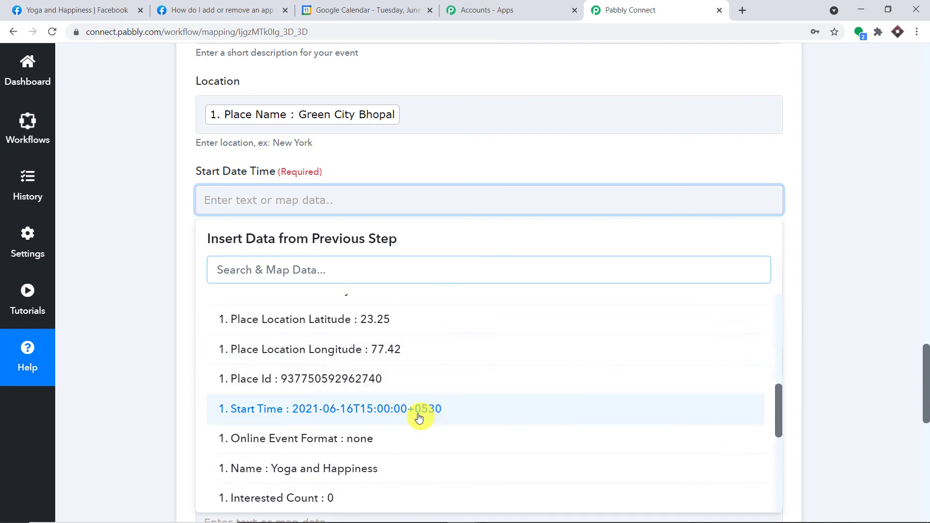
{"action": "left_click", "coordinate": [422, 415]}
{"action": "left_click", "coordinate": [900, 252]}
Map End Date Time to the Facebook Groups End Time field (2021-06-16T18:00:00+0530).
{"action": "scroll", "coordinate": [540, 166], "scroll_direction": "down", "scroll_amount": 3}
{"action": "left_click", "coordinate": [508, 161]}
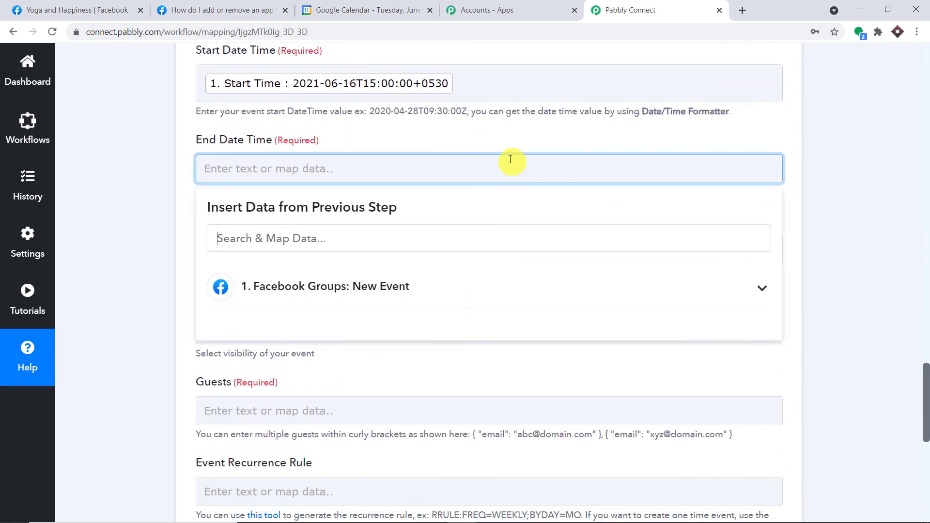
{"action": "left_click", "coordinate": [424, 280]}
{"action": "scroll", "coordinate": [452, 329], "scroll_direction": "down", "scroll_amount": 1}
{"action": "left_click", "coordinate": [453, 350]}
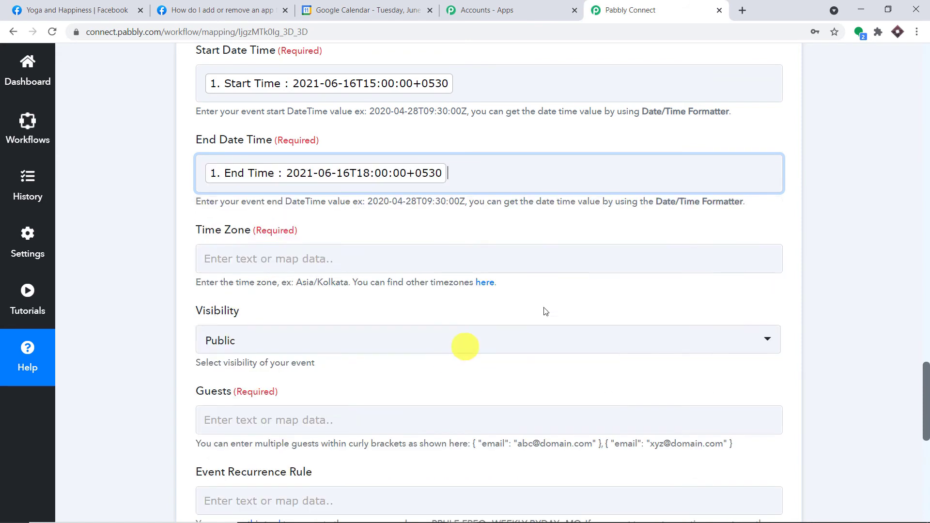
{"action": "left_click", "coordinate": [858, 178]}
Copy the example time zone Asia/Kolkata from the help text and paste it as the event's Time Zone.
{"action": "scroll", "coordinate": [818, 169], "scroll_direction": "down", "scroll_amount": 1}
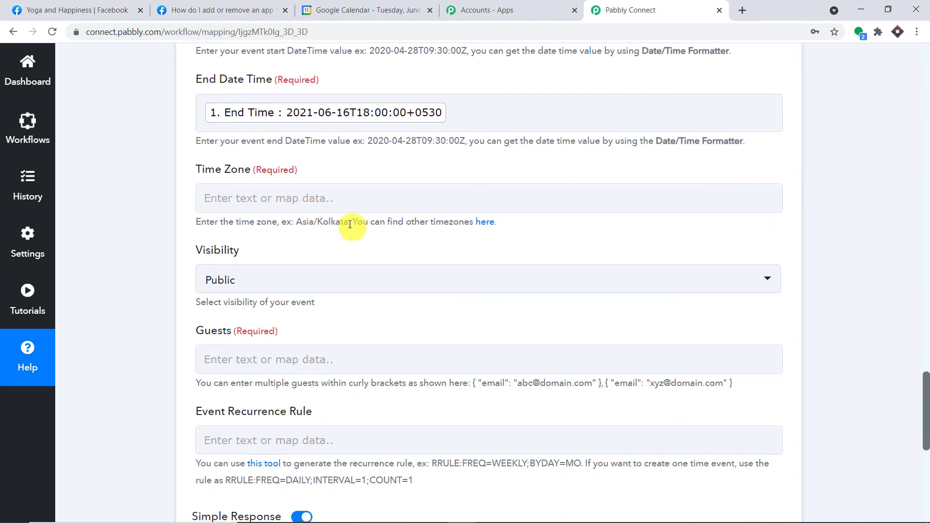
{"action": "left_click_drag", "start_coordinate": [349, 223], "coordinate": [297, 225]}
{"action": "right_click", "coordinate": [298, 226]}
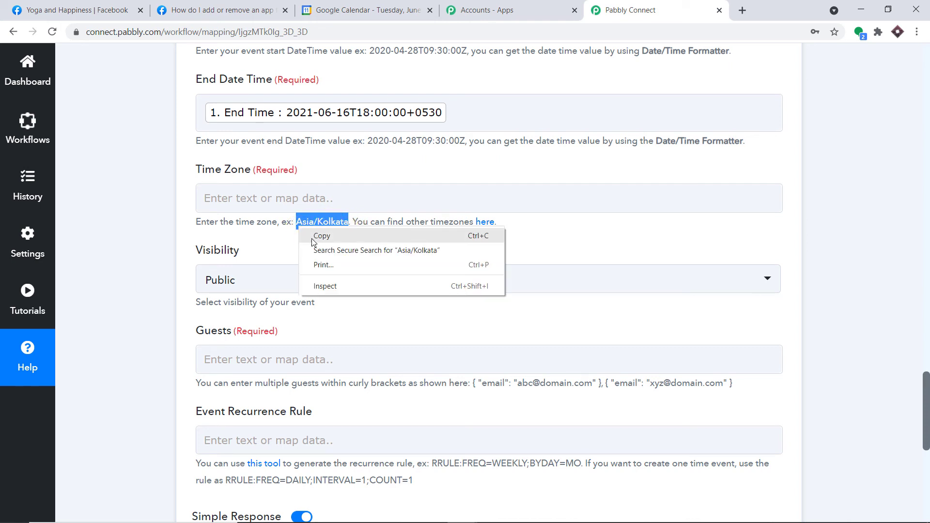
{"action": "left_click", "coordinate": [313, 237]}
{"action": "left_click", "coordinate": [257, 198]}
{"action": "right_click", "coordinate": [255, 203]}
{"action": "left_click", "coordinate": [285, 298]}
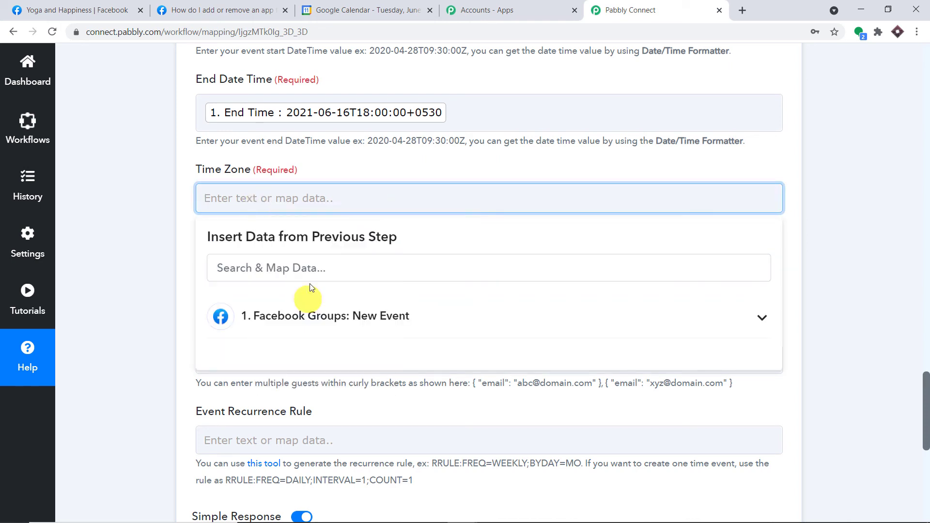
{"action": "left_click", "coordinate": [391, 168]}
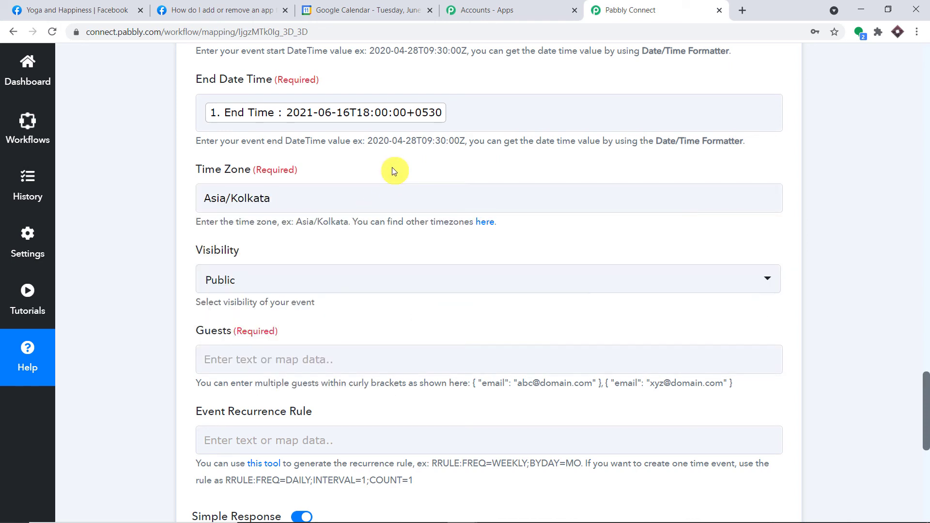
Open the linked World Time API list of timezones, look through it, and switch back to Pabbly Connect.
{"action": "left_click", "coordinate": [490, 226]}
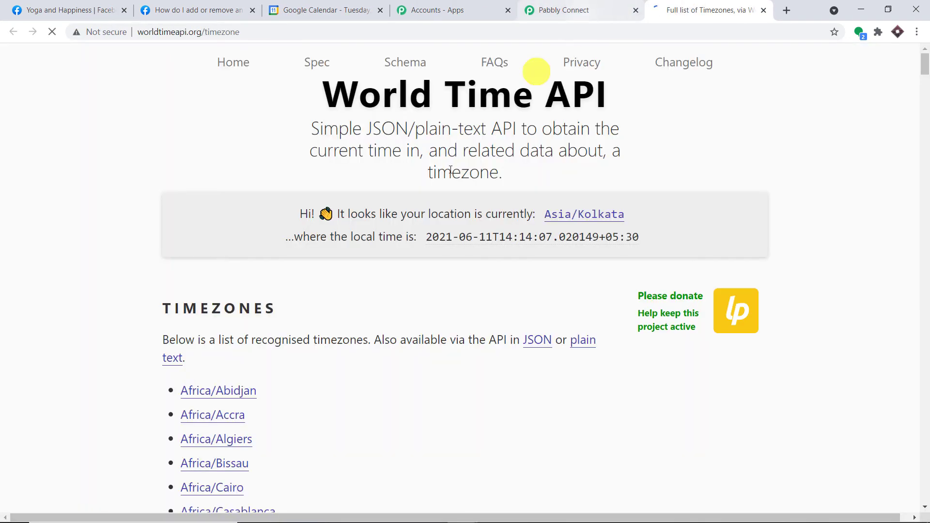
{"action": "scroll", "coordinate": [393, 295], "scroll_direction": "down", "scroll_amount": 3}
{"action": "scroll", "coordinate": [393, 295], "scroll_direction": "down", "scroll_amount": 11}
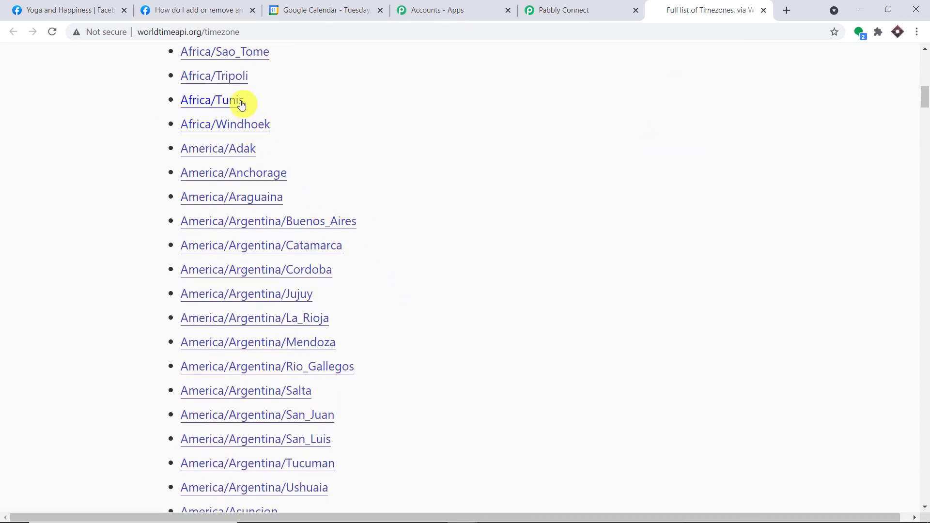
{"action": "left_click", "coordinate": [605, 4]}
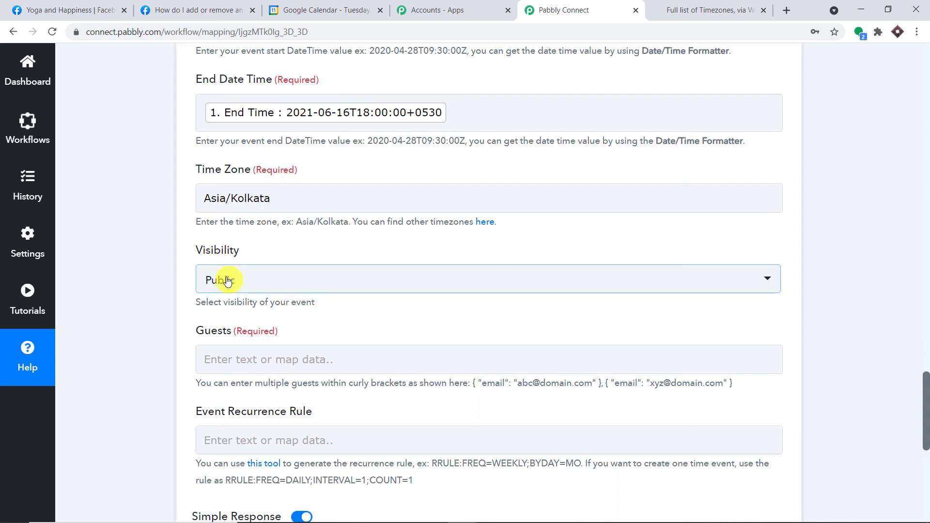
Check the required Guests field, then search Google in a new tab for "best yoga teacher in the world".
{"action": "scroll", "coordinate": [287, 228], "scroll_direction": "down", "scroll_amount": 3}
{"action": "left_click", "coordinate": [337, 235]}
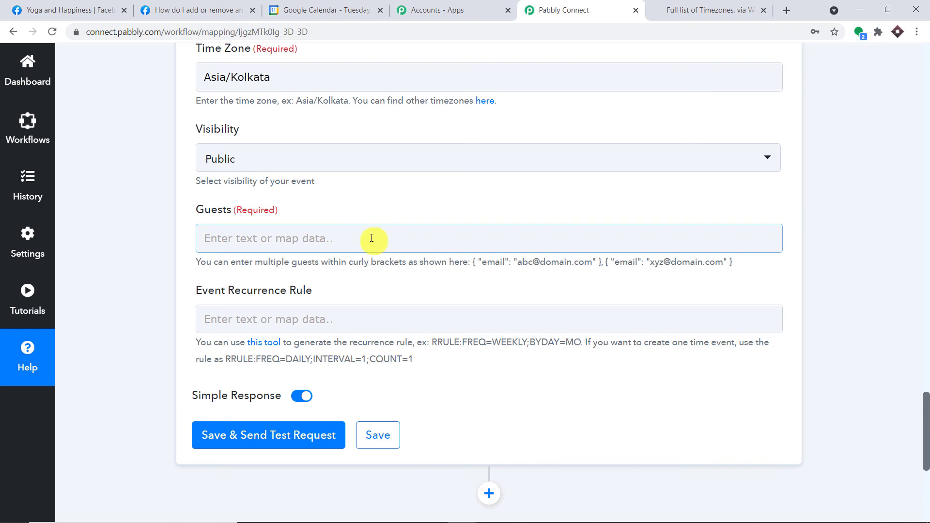
{"action": "left_click", "coordinate": [786, 9]}
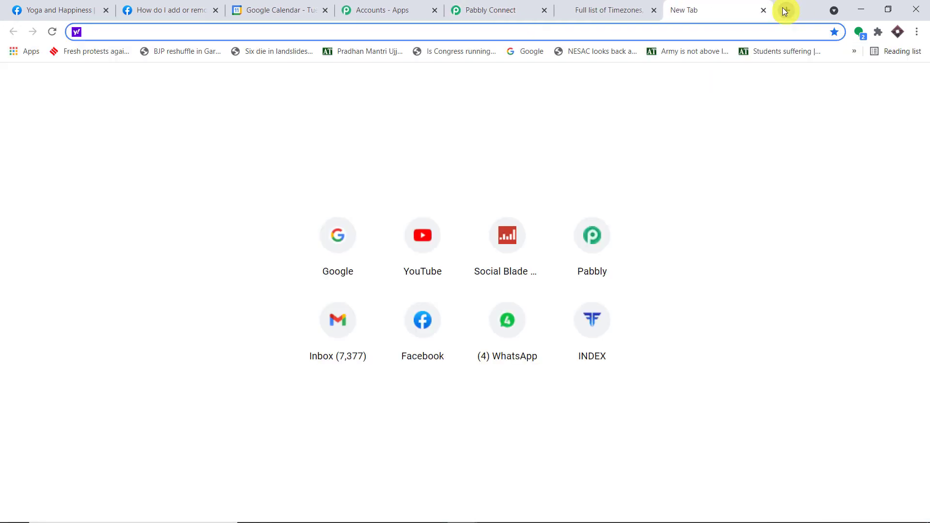
{"action": "type", "text": "goo"}
{"action": "key", "text": "Return"}
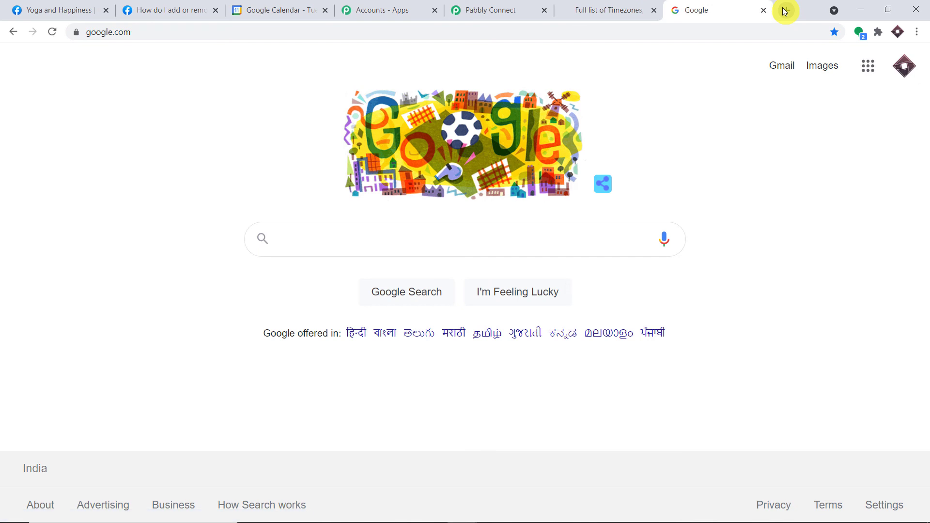
{"action": "type", "text": "best"}
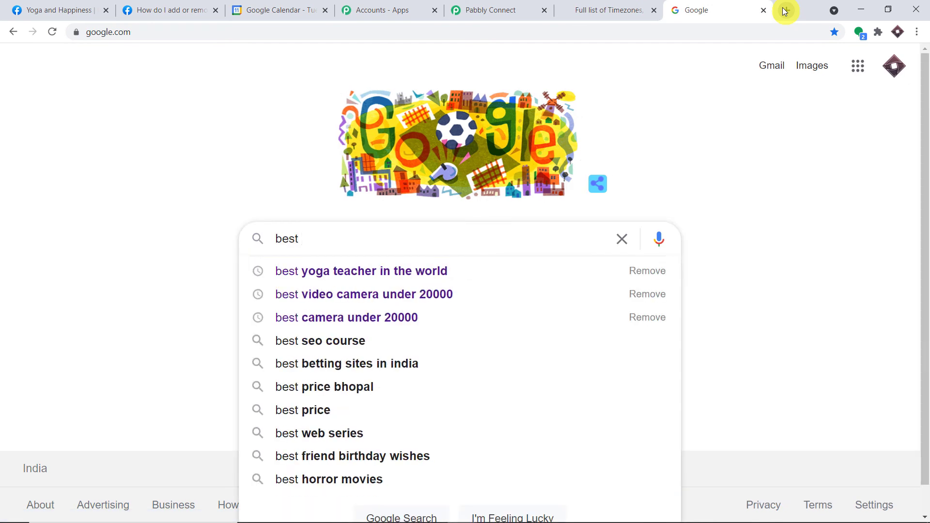
{"action": "left_click", "coordinate": [375, 279]}
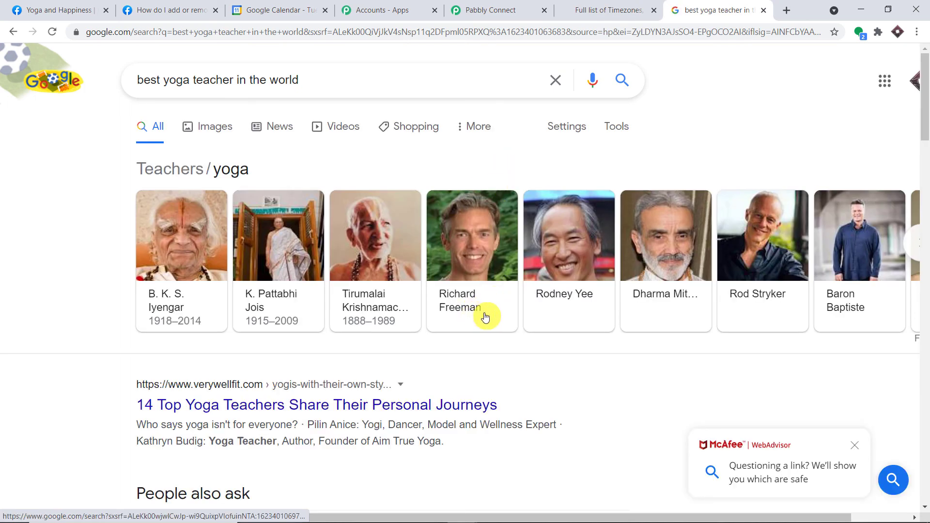
Switch back to Pabbly Connect and copy the first bracketed example guest entry from the help text into the Guests field.
{"action": "left_click", "coordinate": [630, 10]}
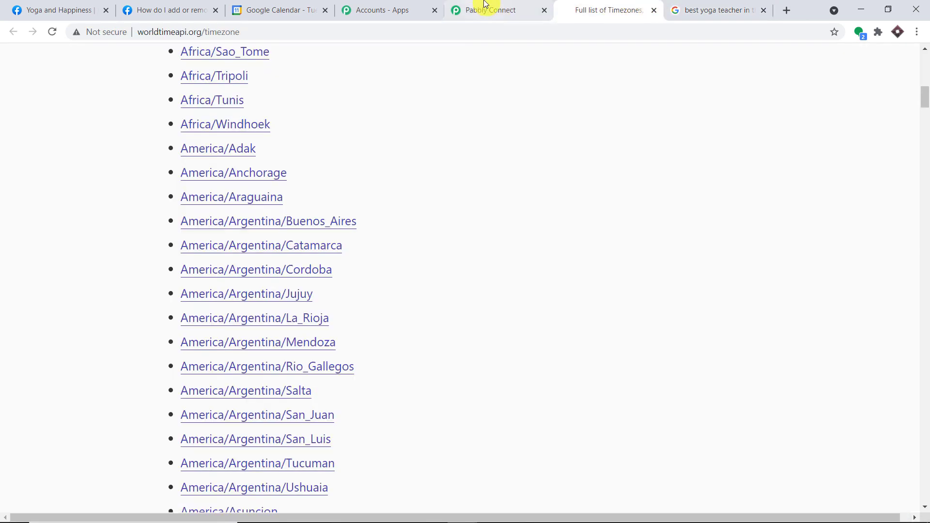
{"action": "left_click", "coordinate": [487, 10]}
{"action": "left_click", "coordinate": [257, 236]}
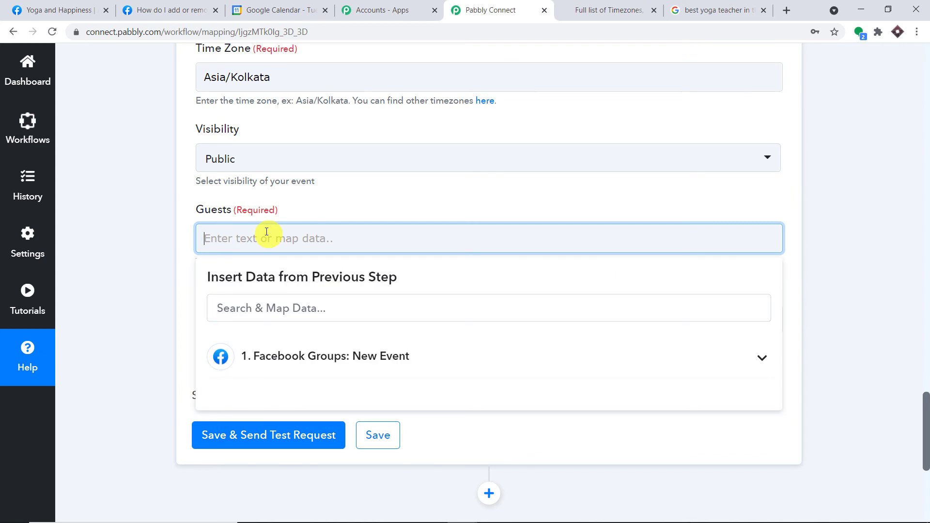
{"action": "left_click", "coordinate": [365, 208]}
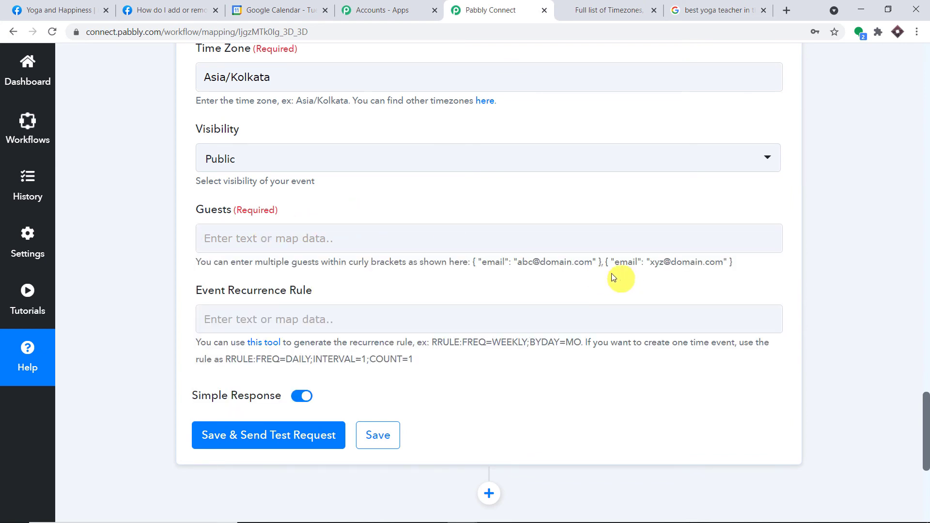
{"action": "left_click_drag", "start_coordinate": [593, 264], "coordinate": [473, 263]}
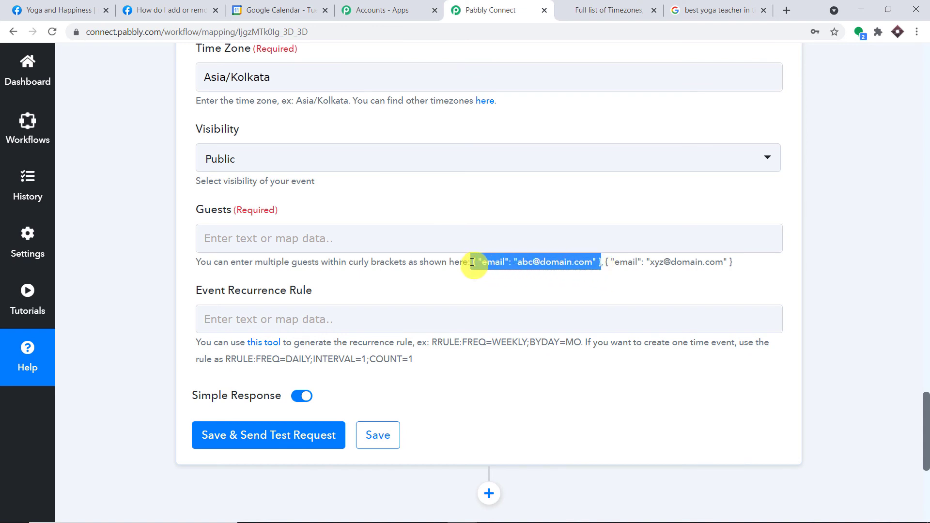
{"action": "right_click", "coordinate": [477, 262]}
{"action": "left_click", "coordinate": [499, 268]}
{"action": "left_click", "coordinate": [320, 235]}
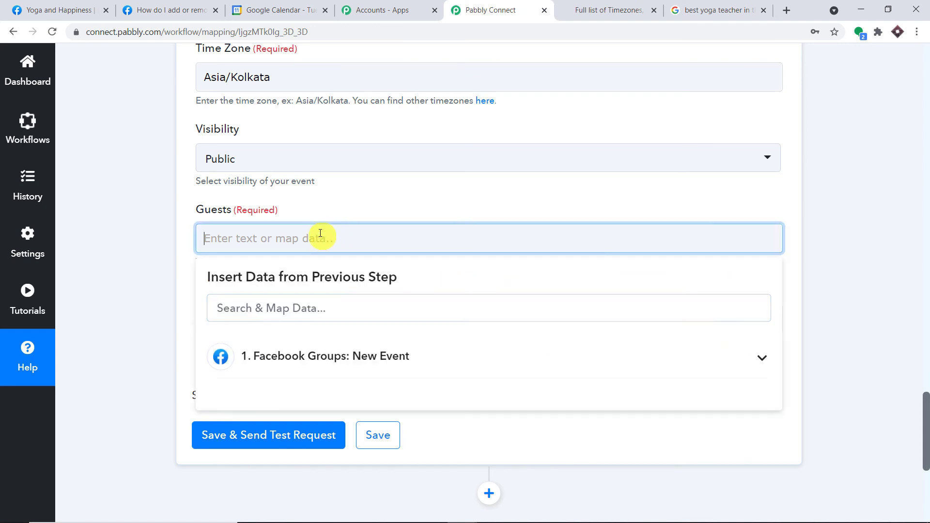
{"action": "key", "text": "ctrl+v"}
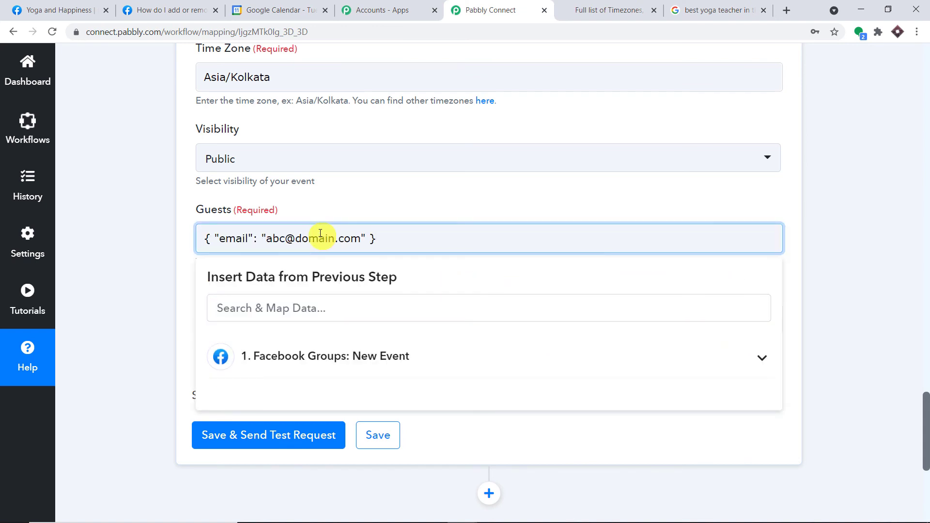
{"action": "left_click", "coordinate": [461, 181]}
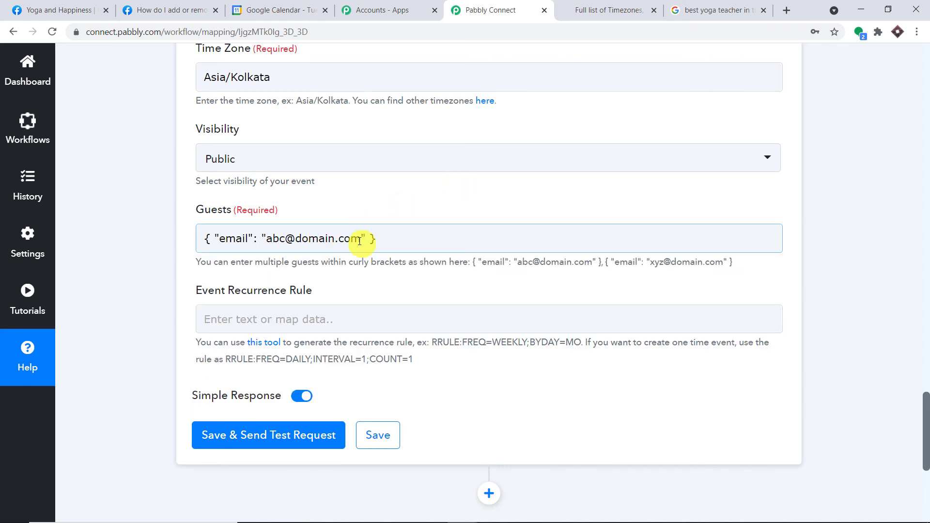
Replace the placeholder address in the Guests entry with the guest's e-mail address, keeping the quotes and curly brackets.
{"action": "left_click_drag", "start_coordinate": [361, 238], "coordinate": [267, 235]}
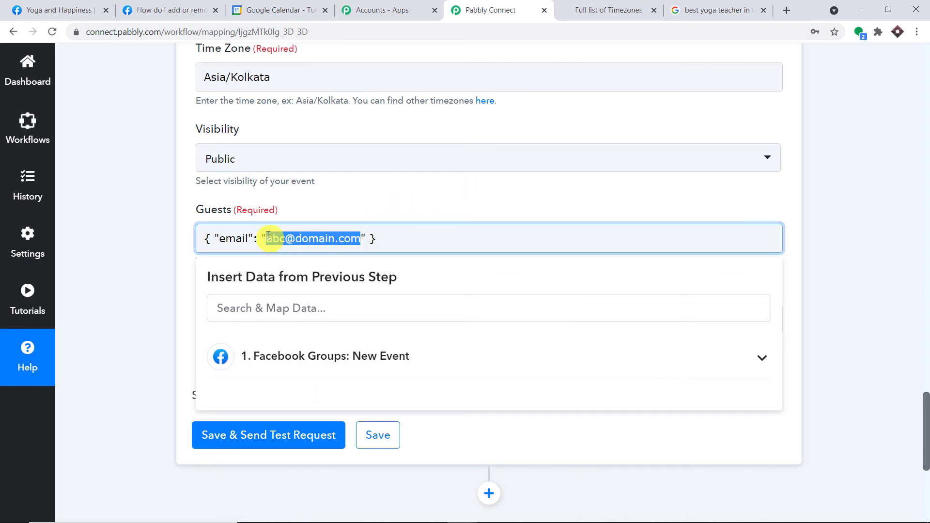
{"action": "key", "text": "BackSpace"}
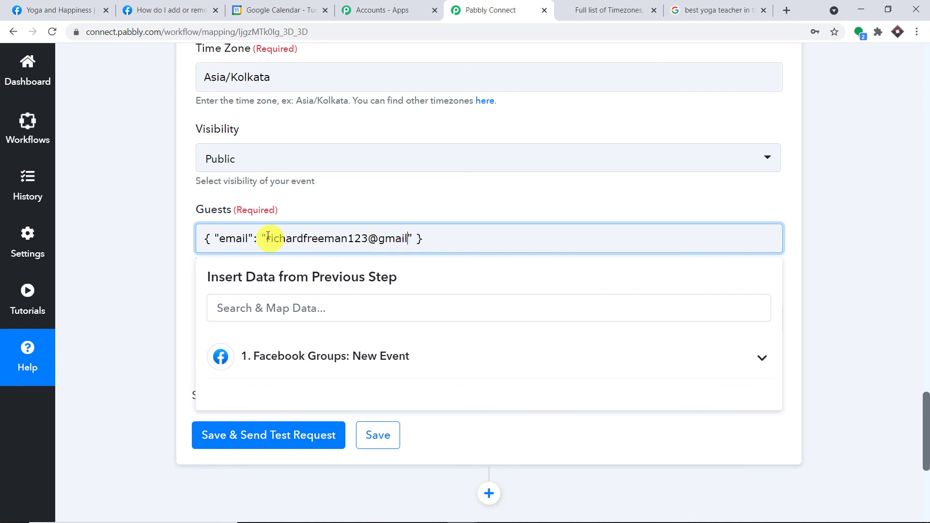
{"action": "left_click", "coordinate": [422, 178]}
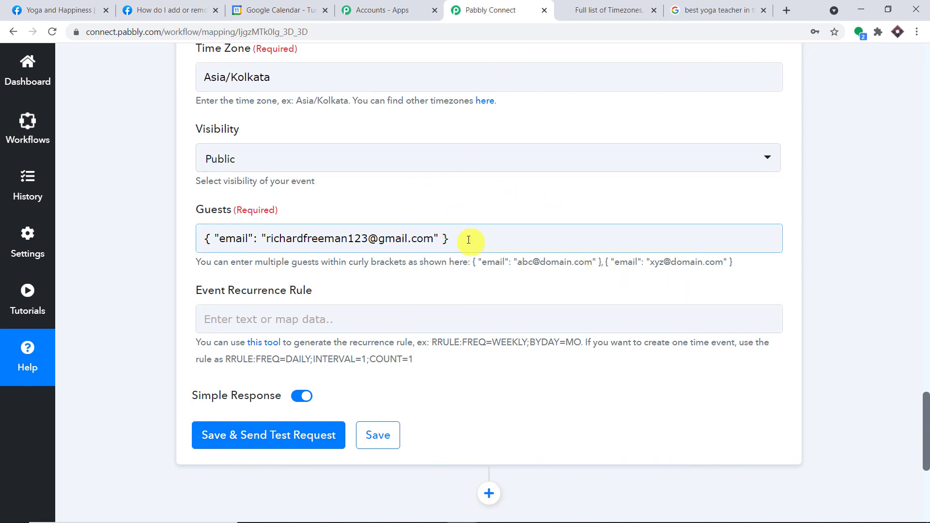
{"action": "left_click", "coordinate": [277, 240]}
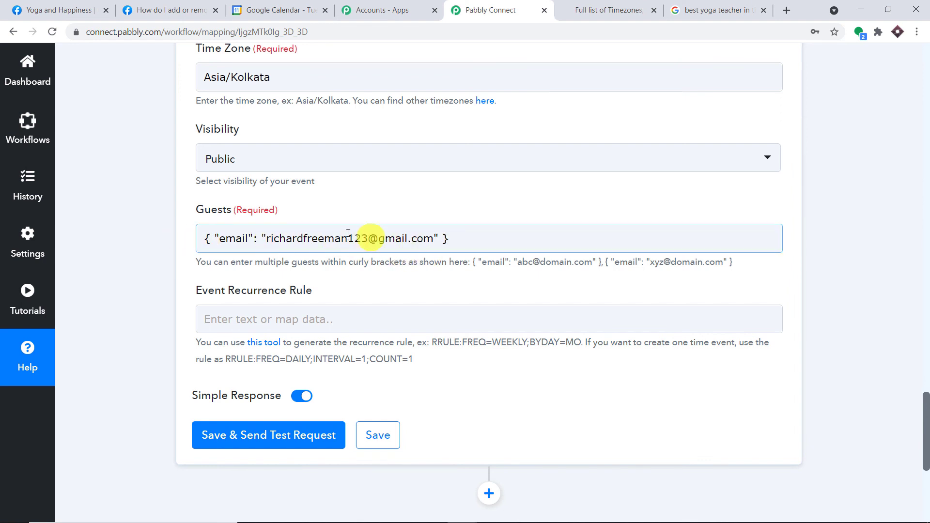
{"action": "left_click", "coordinate": [503, 209]}
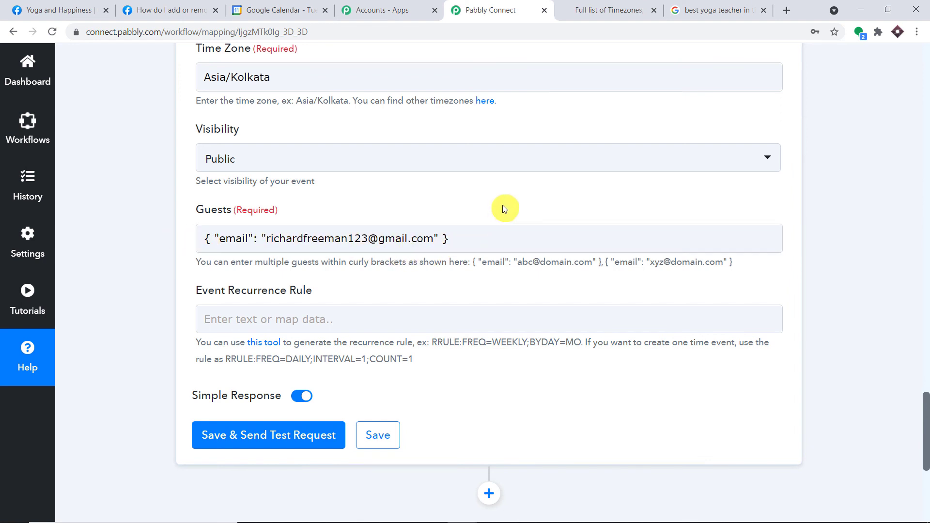
Copy the one-time rule RRULE:FREQ=DAILY;INTERVAL=1;COUNT=1 from the help text and paste it as the Event Recurrence Rule.
{"action": "scroll", "coordinate": [291, 281], "scroll_direction": "down", "scroll_amount": 1}
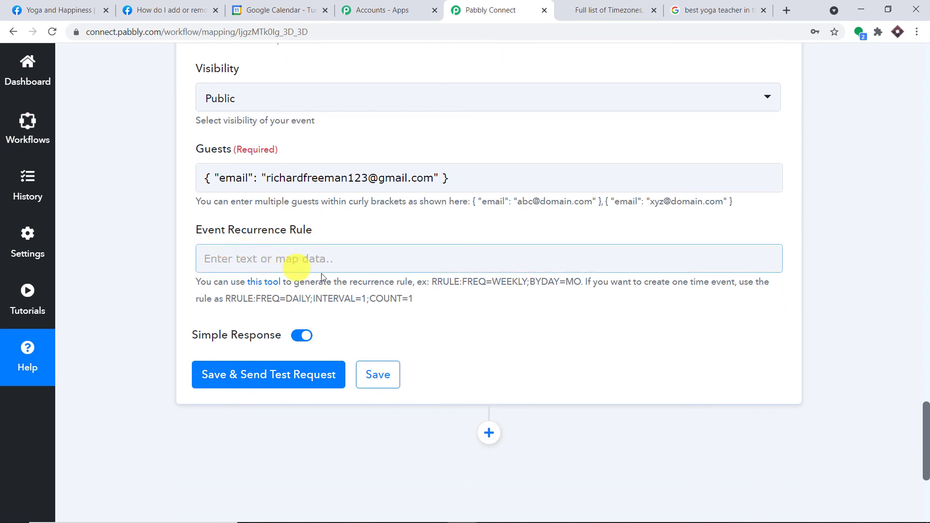
{"action": "left_click_drag", "start_coordinate": [417, 298], "coordinate": [225, 301]}
{"action": "key", "text": "ctrl+c"}
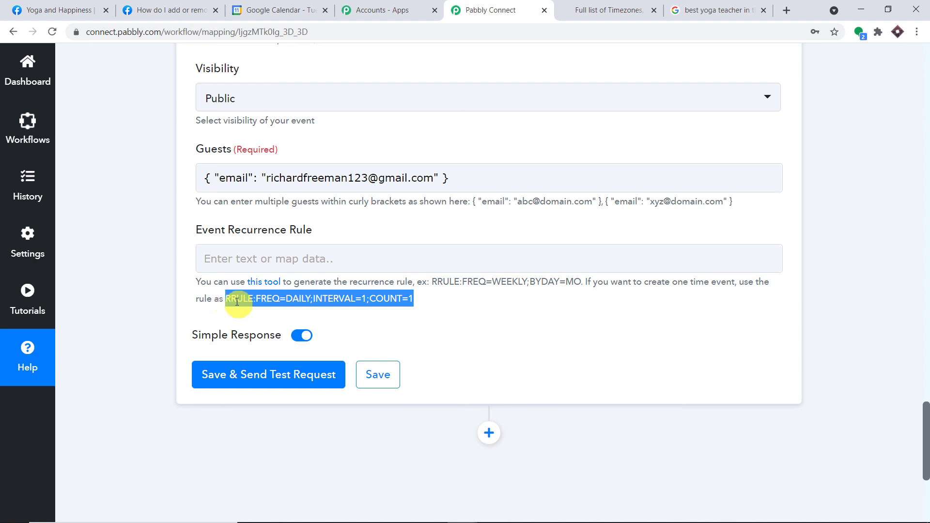
{"action": "right_click", "coordinate": [236, 301]}
{"action": "left_click", "coordinate": [256, 308]}
{"action": "right_click", "coordinate": [222, 257]}
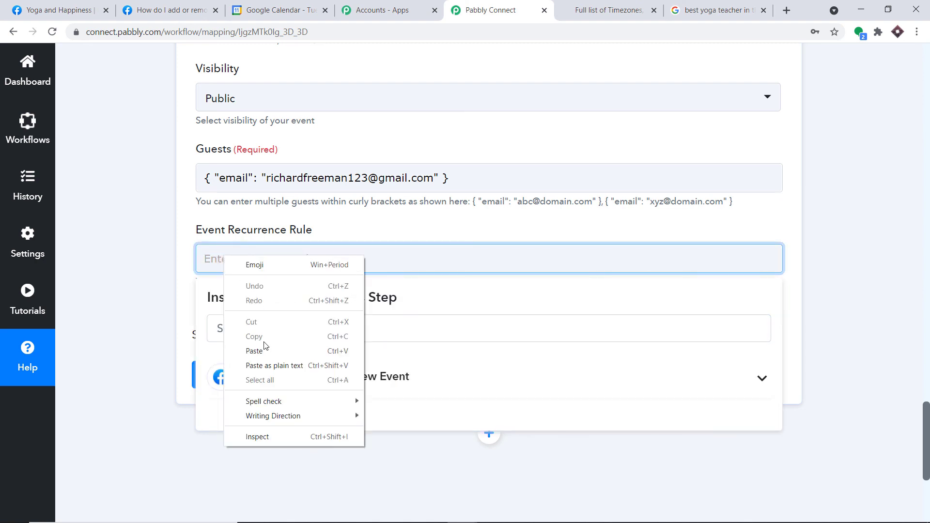
{"action": "left_click", "coordinate": [255, 351]}
{"action": "left_click", "coordinate": [332, 224]}
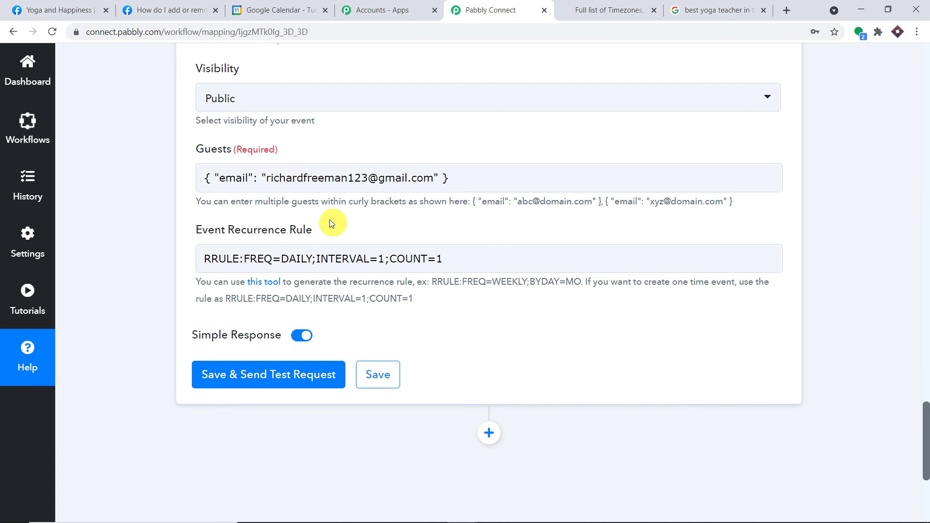
Save the Google Calendar action with a test request and review the response received.
{"action": "left_click", "coordinate": [305, 380]}
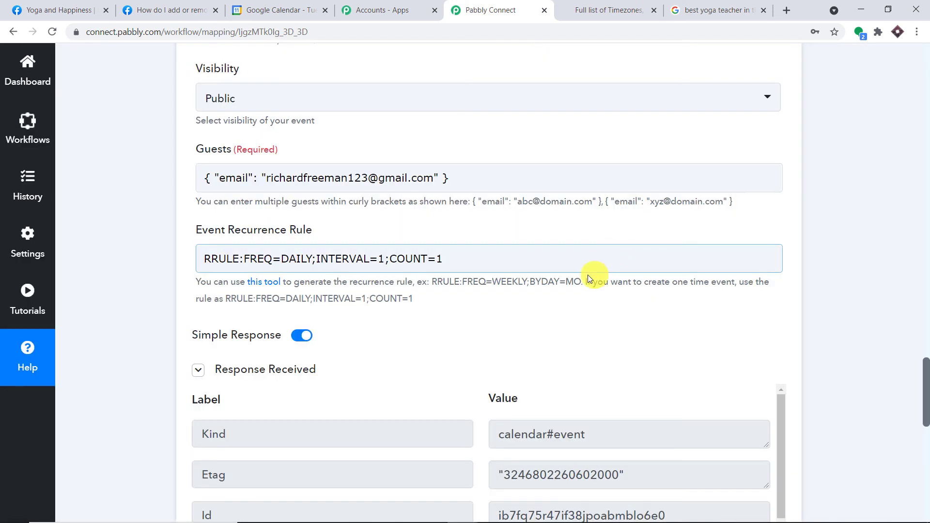
{"action": "scroll", "coordinate": [588, 275], "scroll_direction": "down", "scroll_amount": 2}
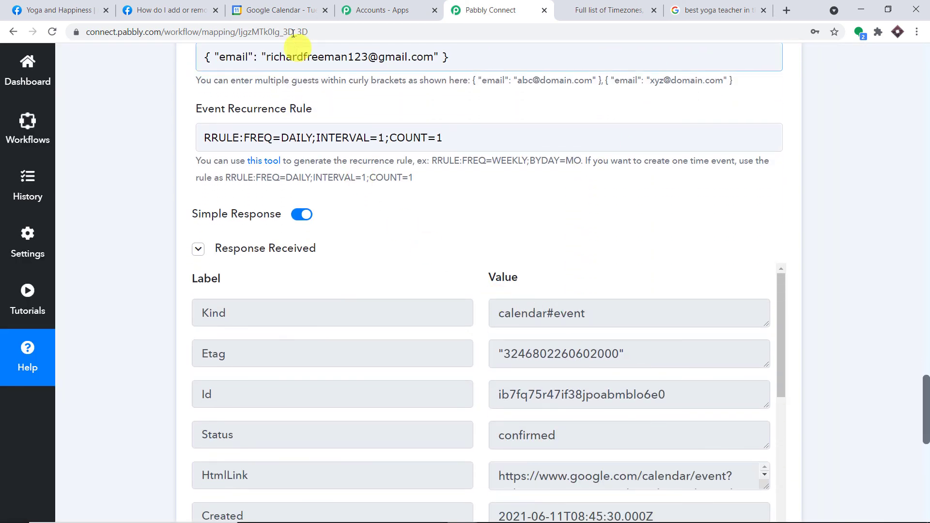
Switch to Google Calendar and check June 16, 2021 for the Yoga and Happiness event in Yoga Calendar.
{"action": "left_click", "coordinate": [291, 9]}
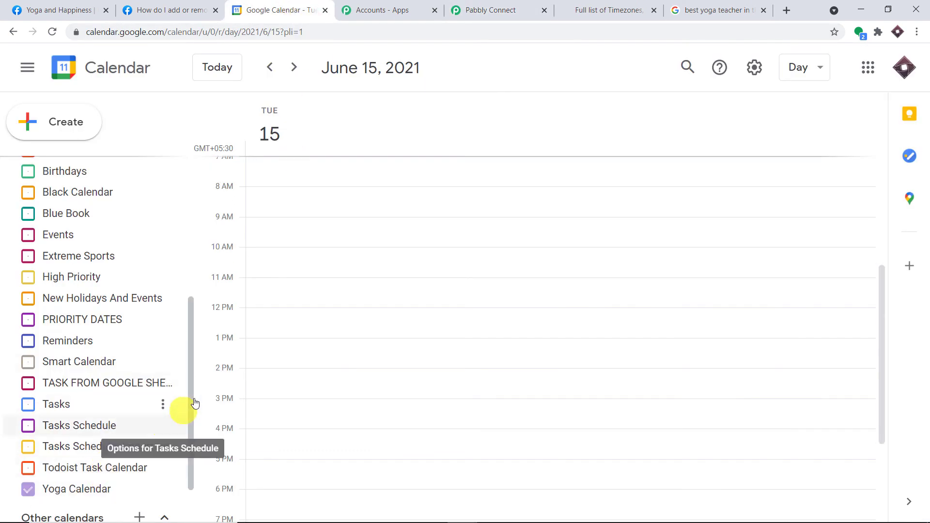
{"action": "scroll", "coordinate": [241, 371], "scroll_direction": "up", "scroll_amount": 1}
{"action": "scroll", "coordinate": [241, 371], "scroll_direction": "up", "scroll_amount": 5}
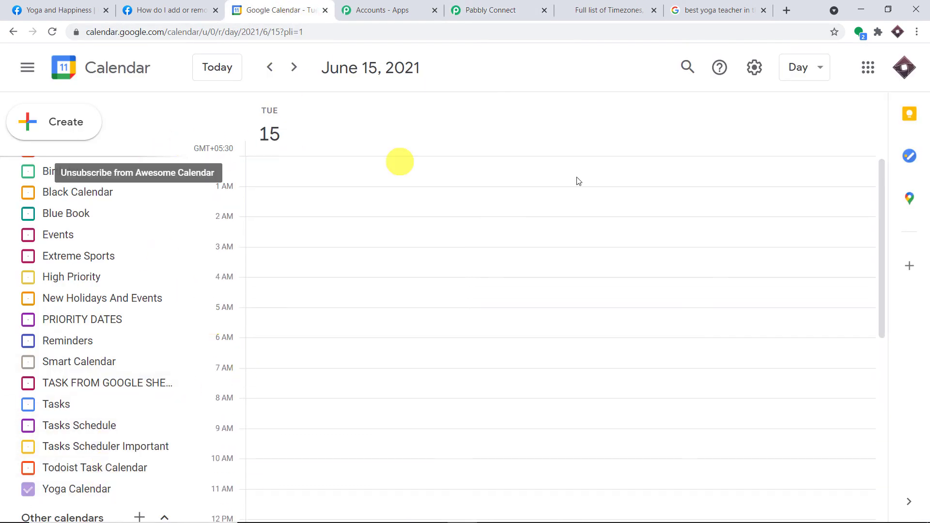
{"action": "left_click", "coordinate": [295, 67]}
{"action": "scroll", "coordinate": [522, 259], "scroll_direction": "down", "scroll_amount": 7}
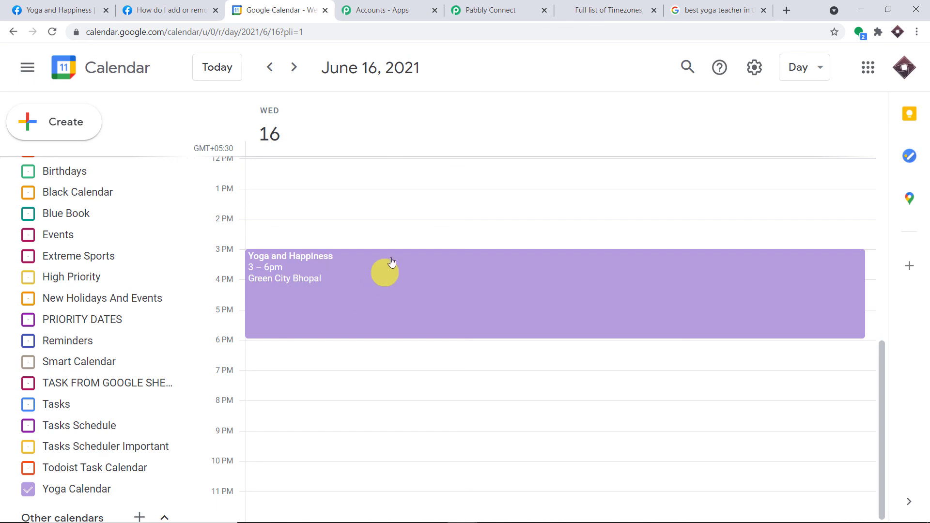
Return to Pabbly Connect and collapse the Google Calendar action and the Facebook Groups trigger to show the workflow overview.
{"action": "left_click", "coordinate": [494, 9]}
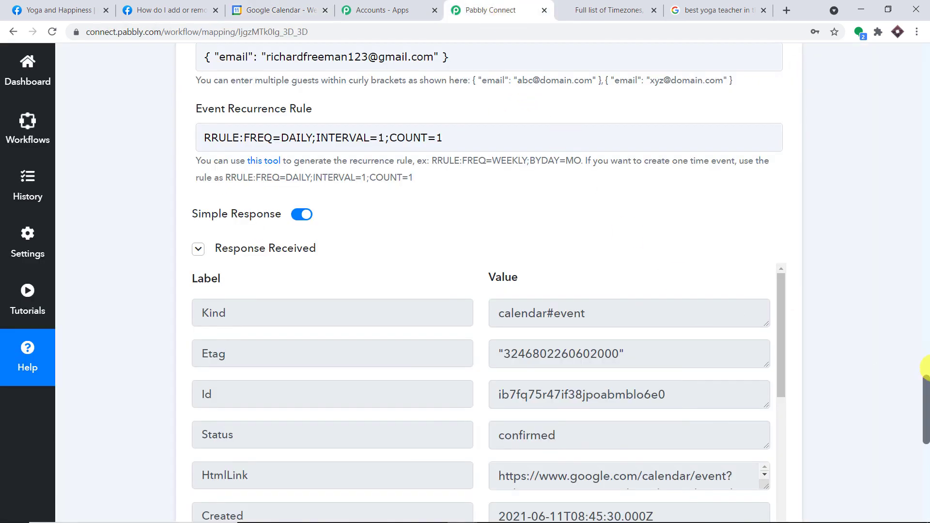
{"action": "scroll", "coordinate": [926, 368], "scroll_direction": "up", "scroll_amount": 9}
{"action": "left_click_drag", "start_coordinate": [925, 368], "coordinate": [925, 267]}
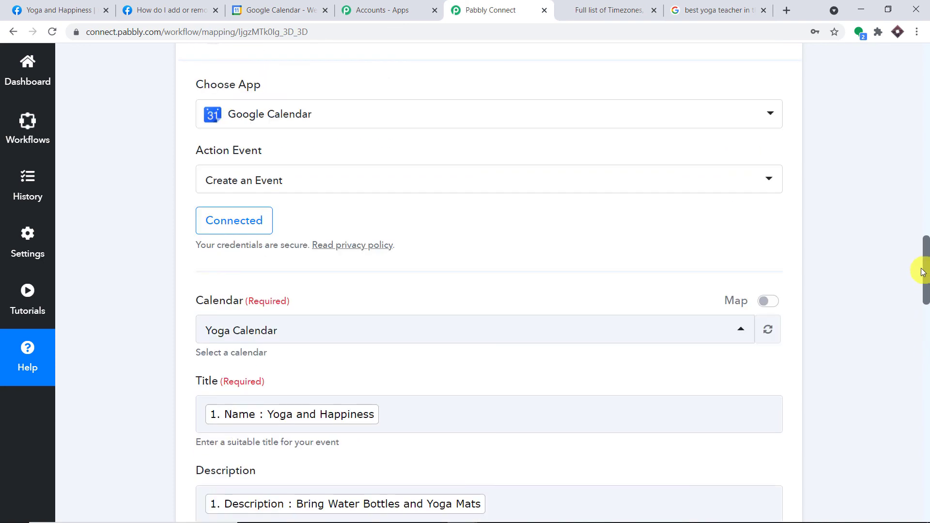
{"action": "scroll", "coordinate": [868, 256], "scroll_direction": "up", "scroll_amount": 5}
{"action": "left_click", "coordinate": [504, 284]}
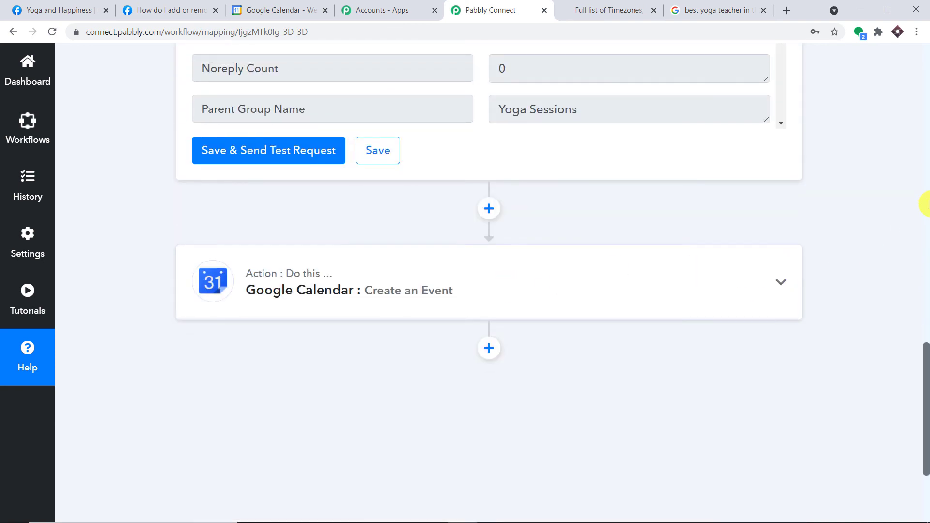
{"action": "scroll", "coordinate": [925, 207], "scroll_direction": "up", "scroll_amount": 8}
{"action": "scroll", "coordinate": [925, 207], "scroll_direction": "up", "scroll_amount": 10}
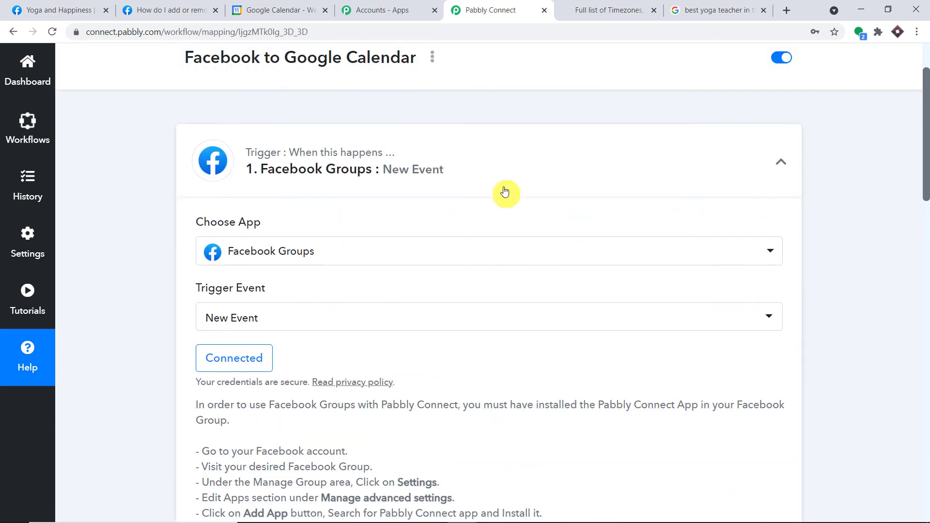
{"action": "left_click", "coordinate": [529, 160]}
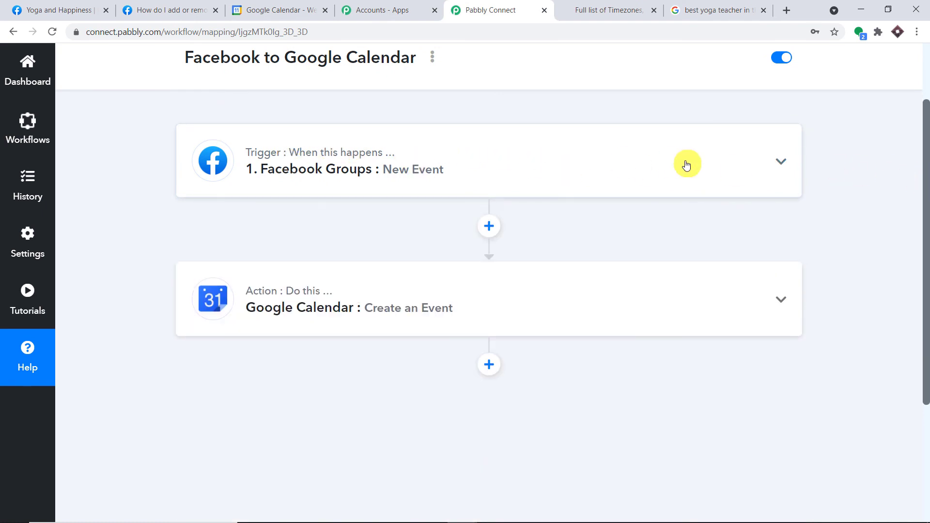
{"action": "mouse_move", "coordinate": [704, 301]}
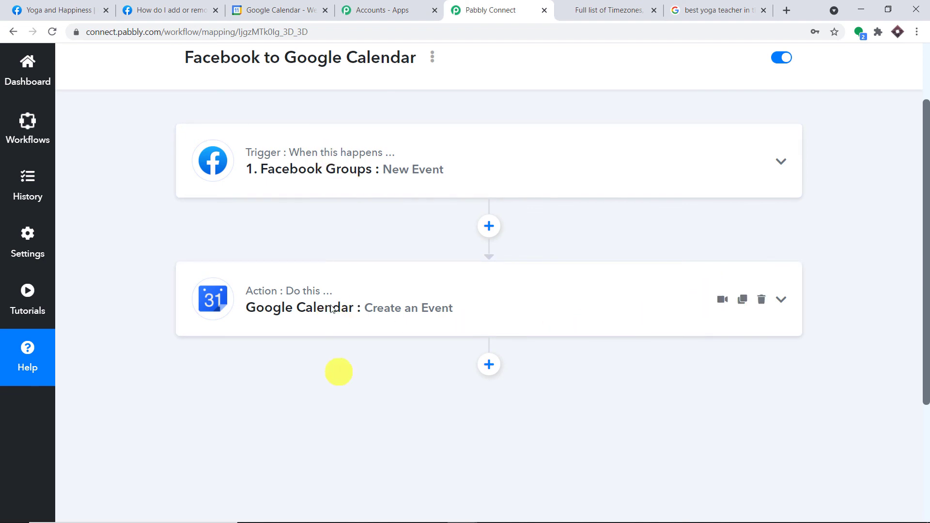
{"action": "mouse_move", "coordinate": [336, 299]}
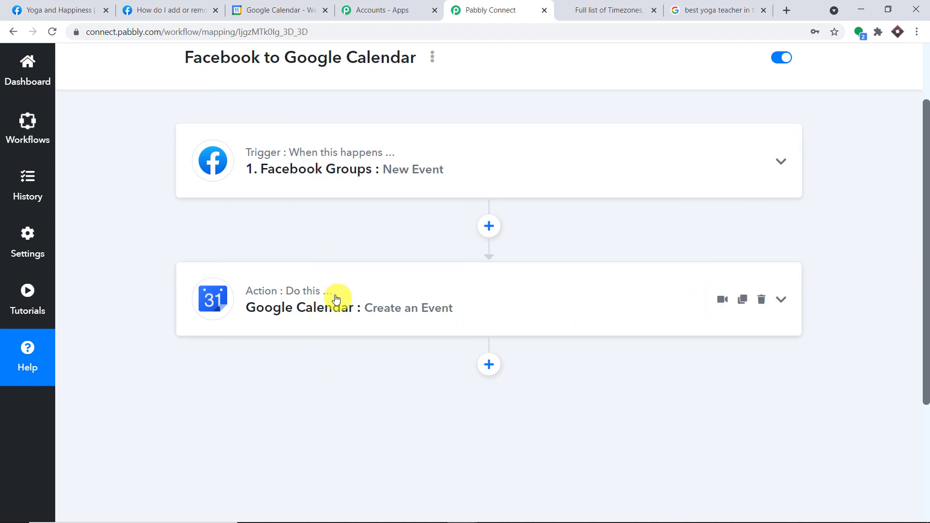